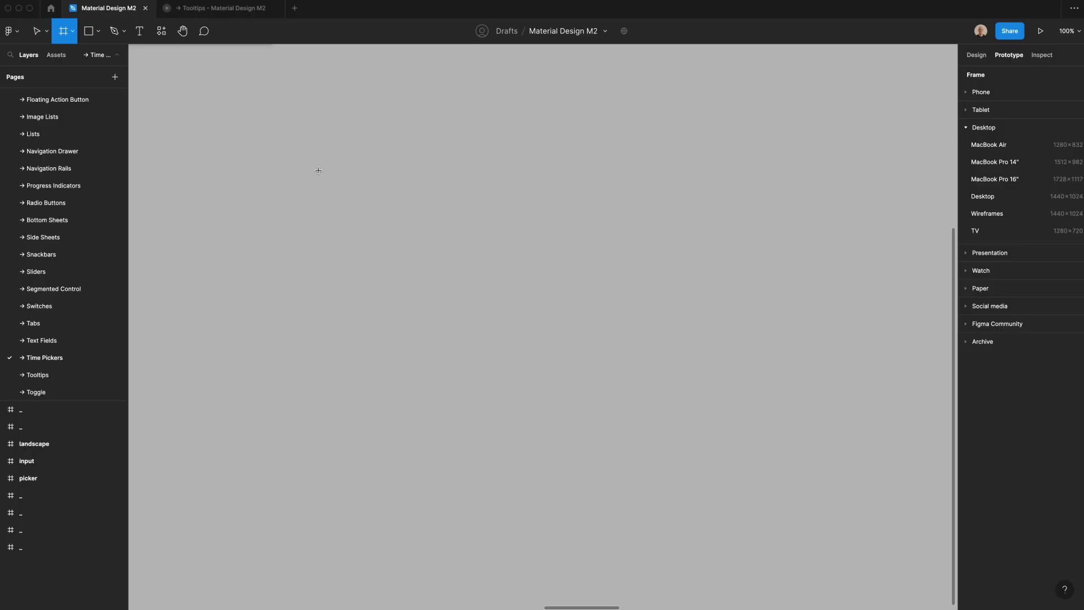
- Draw a new frame on the empty canvas and set its size to 328 × 500
left_click_drag(318, 169, 456, 269)
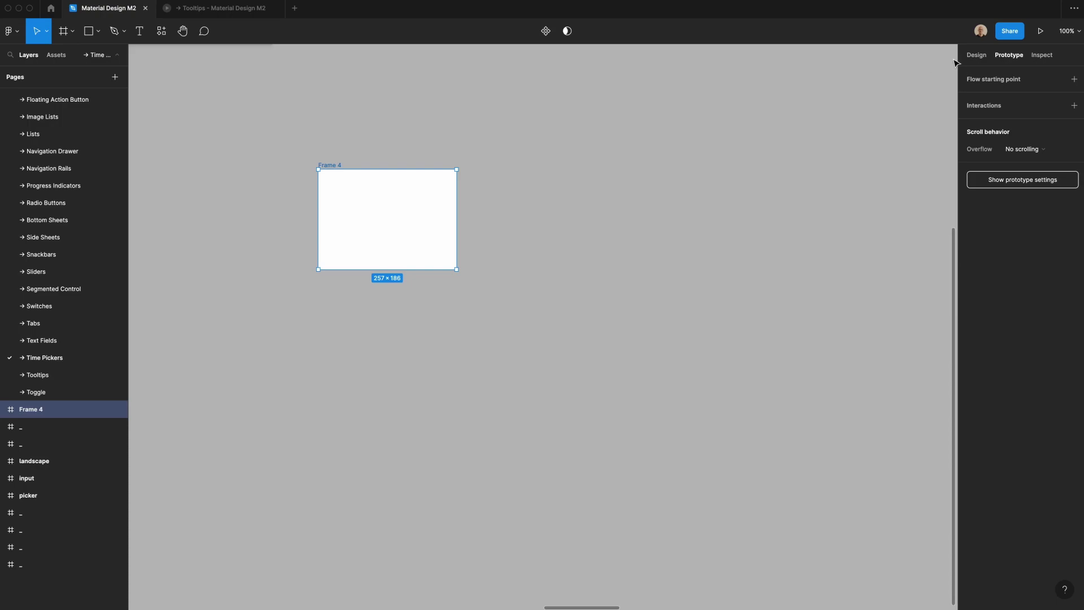
left_click(975, 55)
left_click(986, 137)
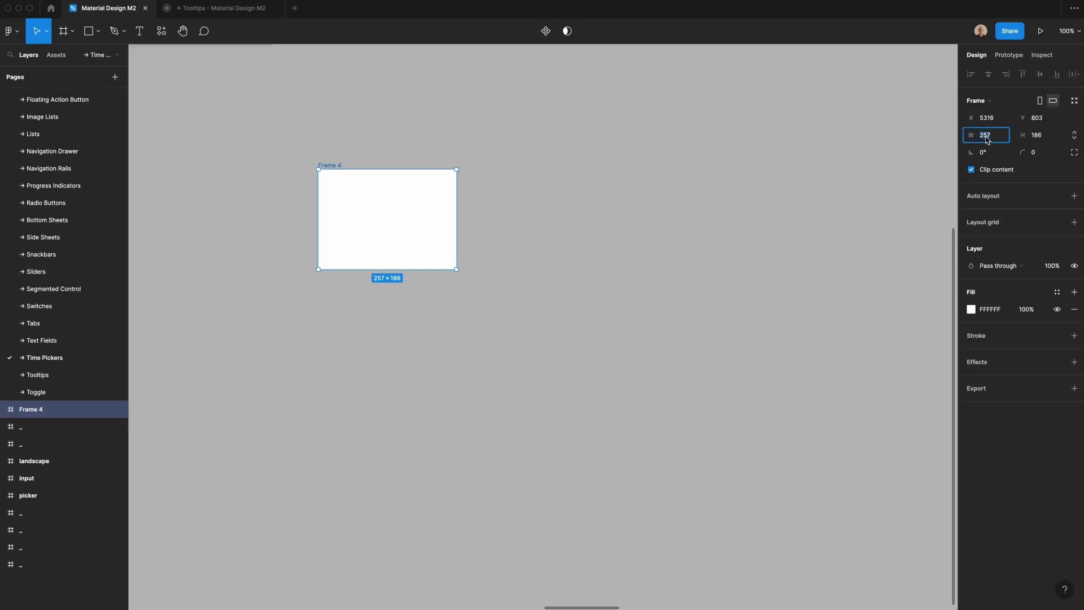
type("328")
key("Tab")
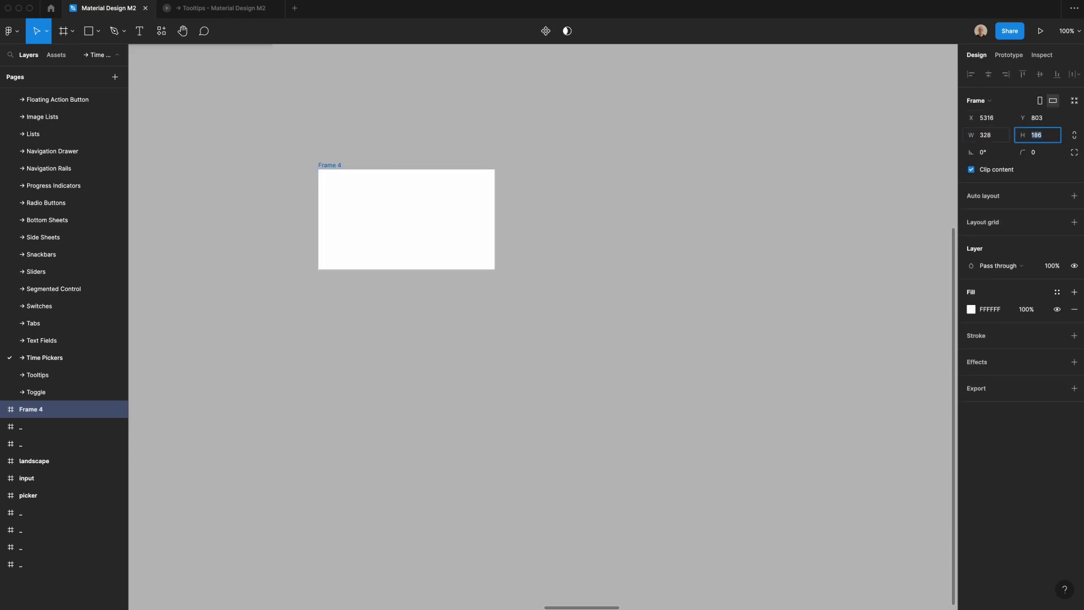
type("500")
key("Return")
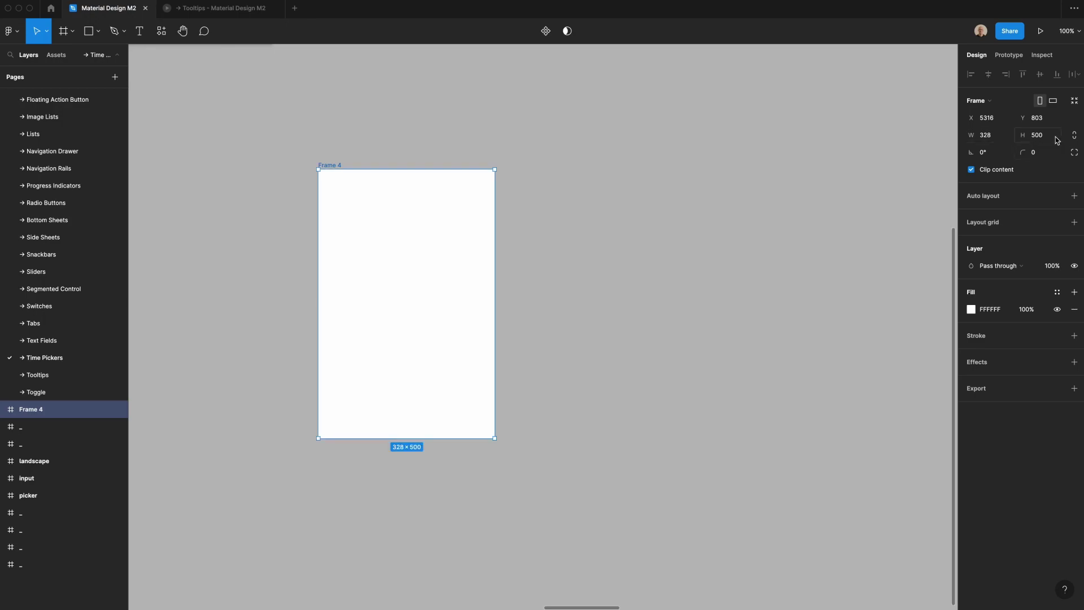
- Style the new frame with the White color style, a corner radius of 4 and the Card Shadow effect style
left_click(1056, 295)
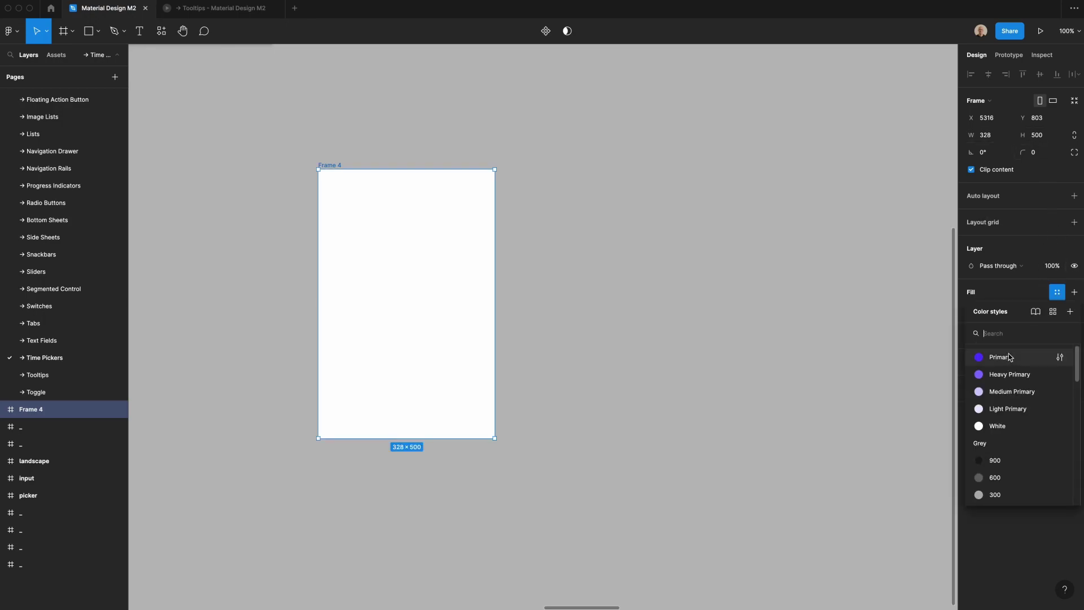
left_click(1057, 426)
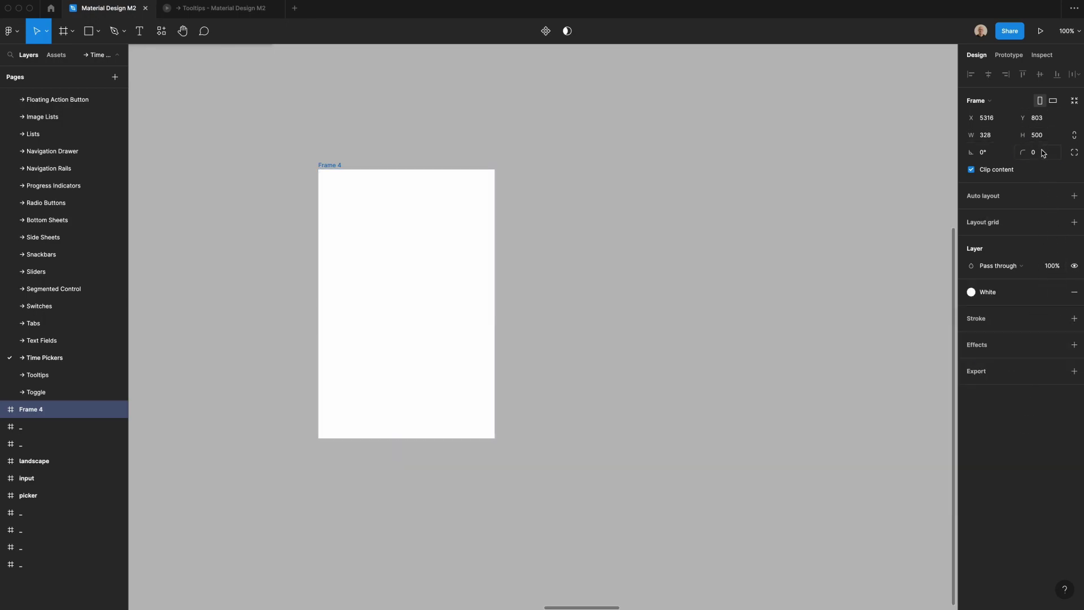
left_click(1043, 152)
type("4")
left_click(1056, 343)
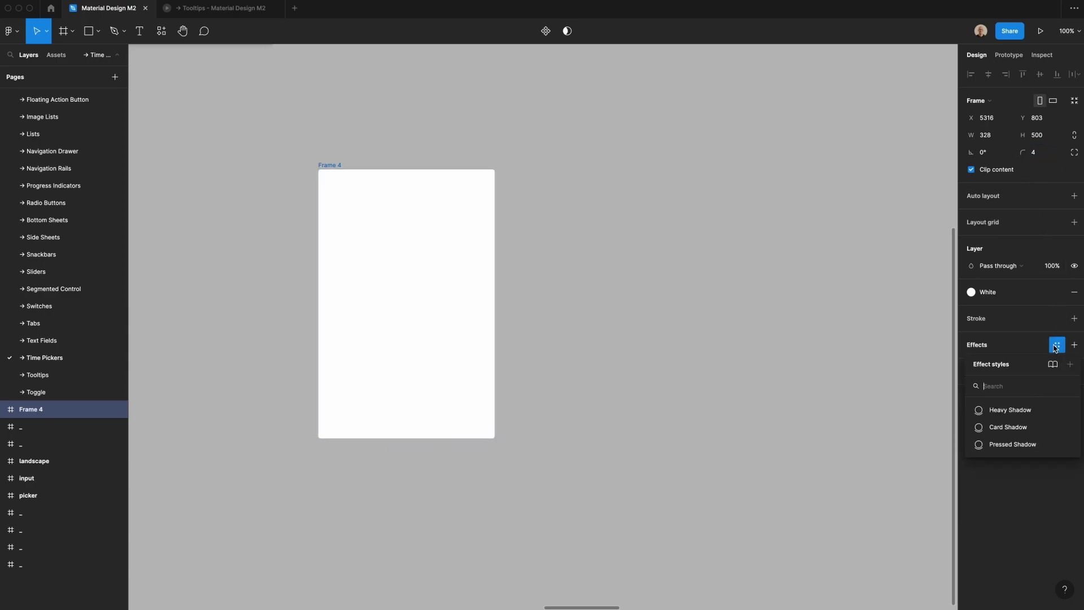
left_click(1030, 426)
left_click(701, 384)
- Rename the new frame as picker
double_click(329, 165)
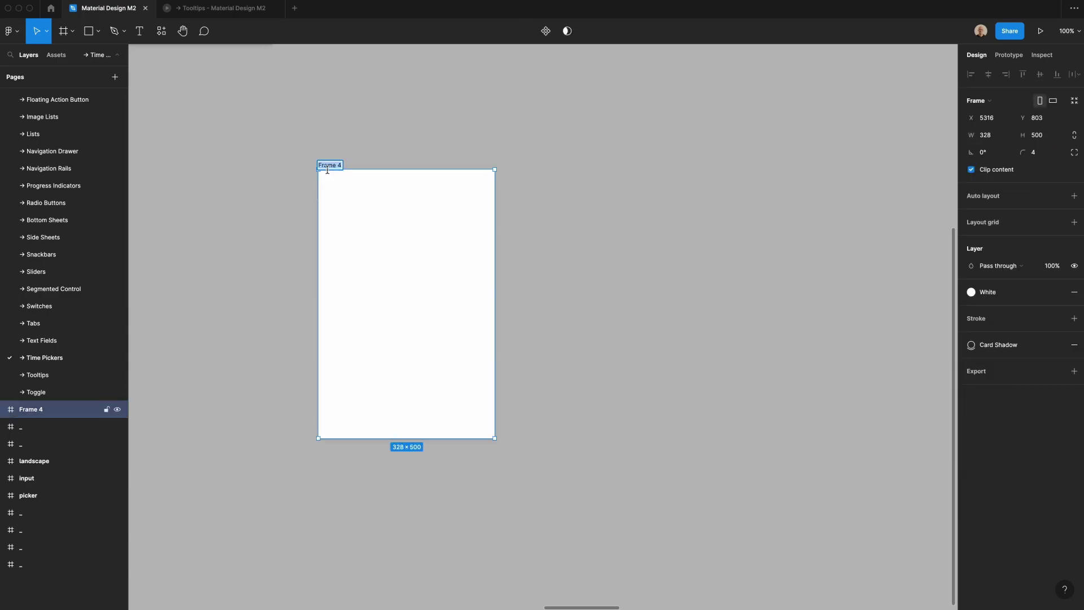
type("picker")
key("Return")
left_click(289, 148)
- Place an instance of the local Button component inside the picker frame and collapse the component groups no longer needed
left_click(56, 55)
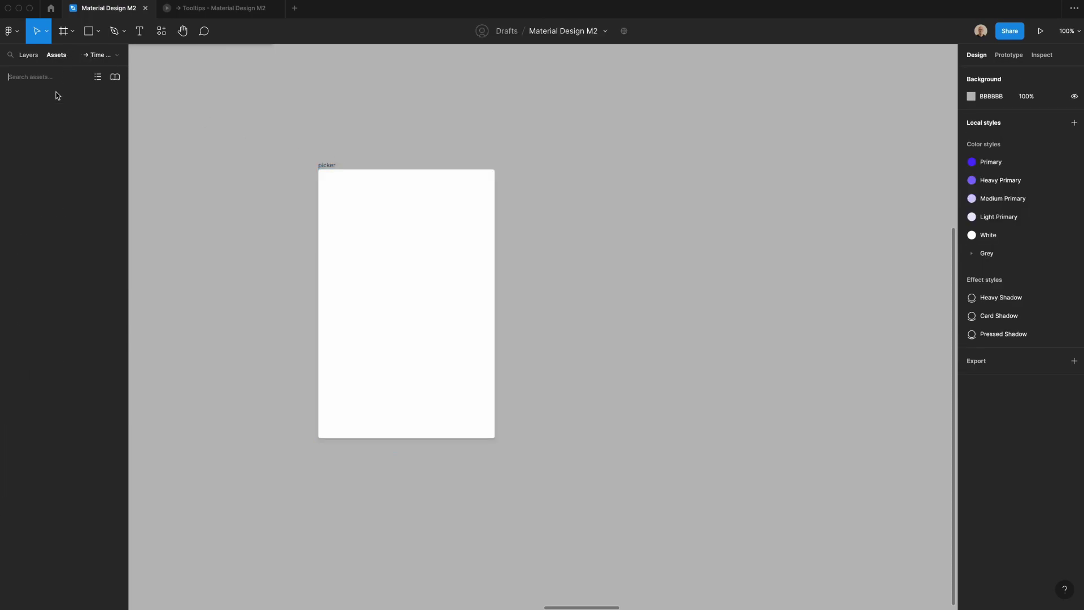
left_click_drag(40, 290, 377, 264)
left_click(286, 239)
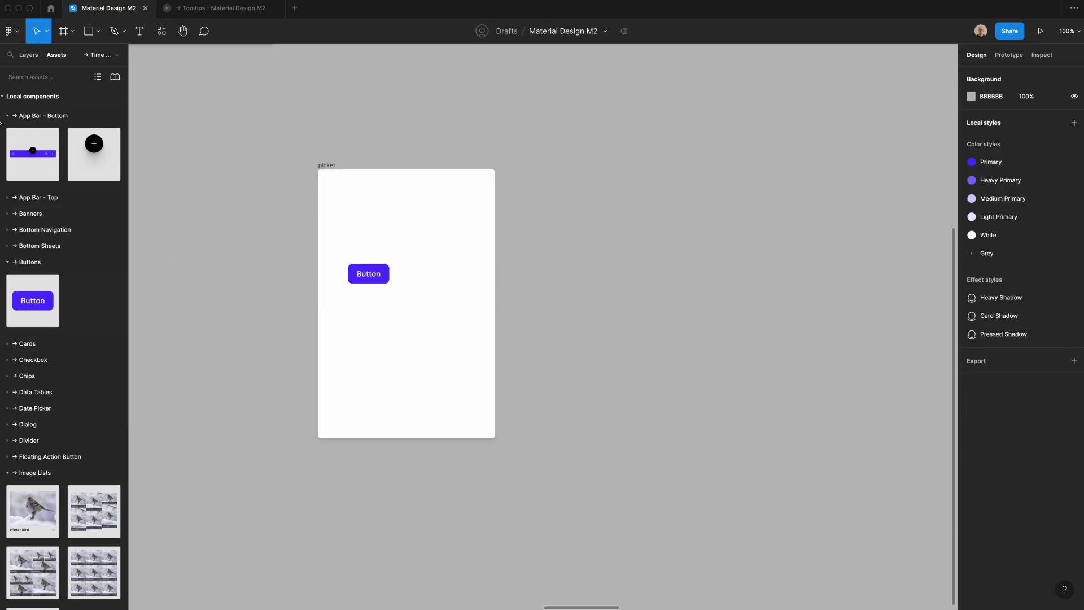
left_click(7, 117)
left_click(8, 196)
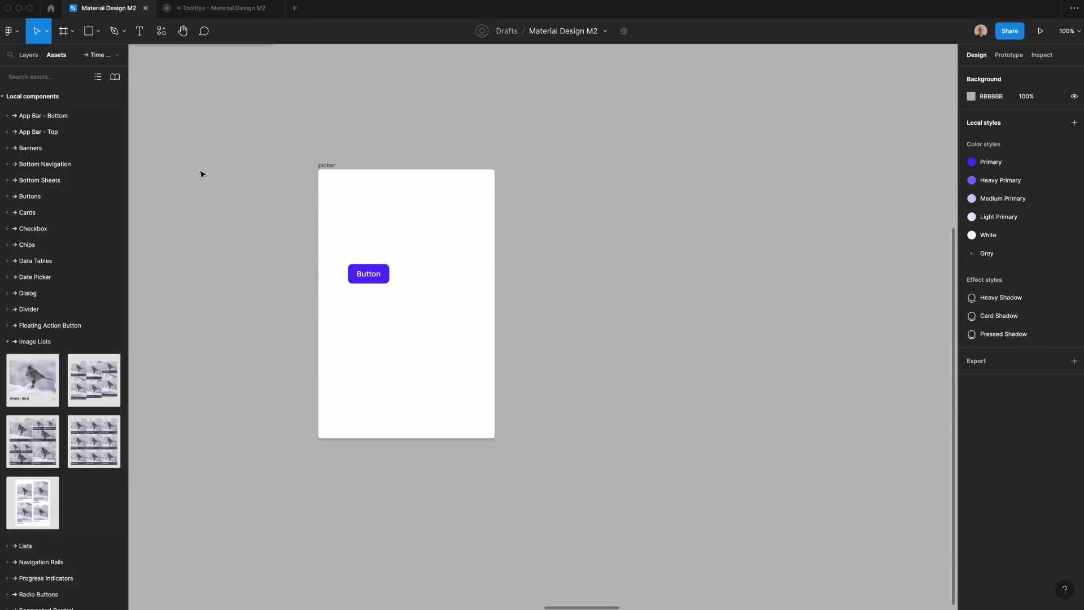
- Set the button instance's Type property to Tertiary
left_click(363, 276)
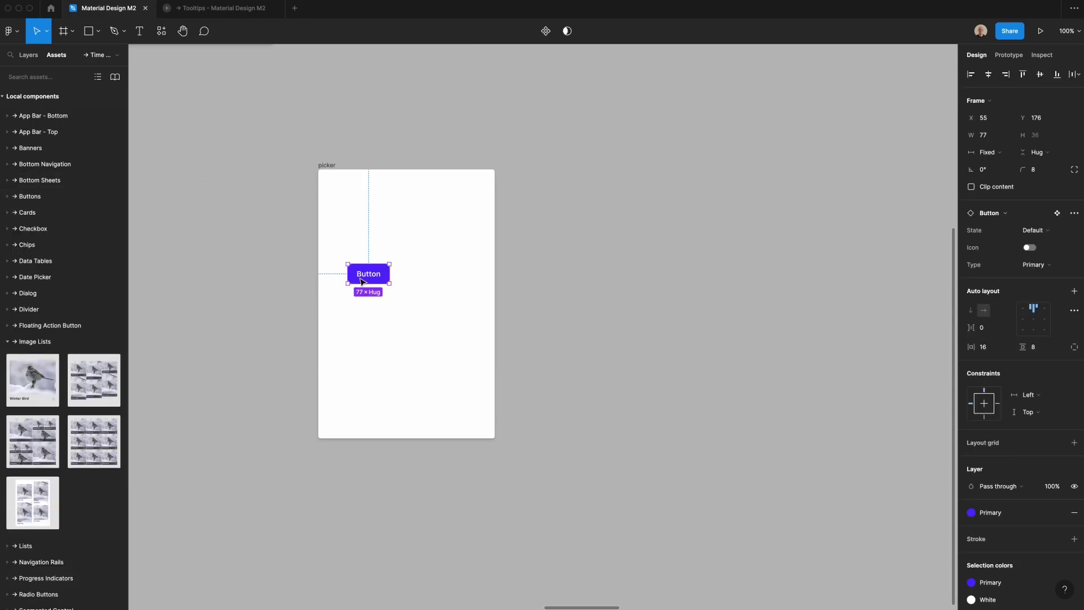
left_click(1035, 270)
left_click(1038, 290)
left_click(617, 399)
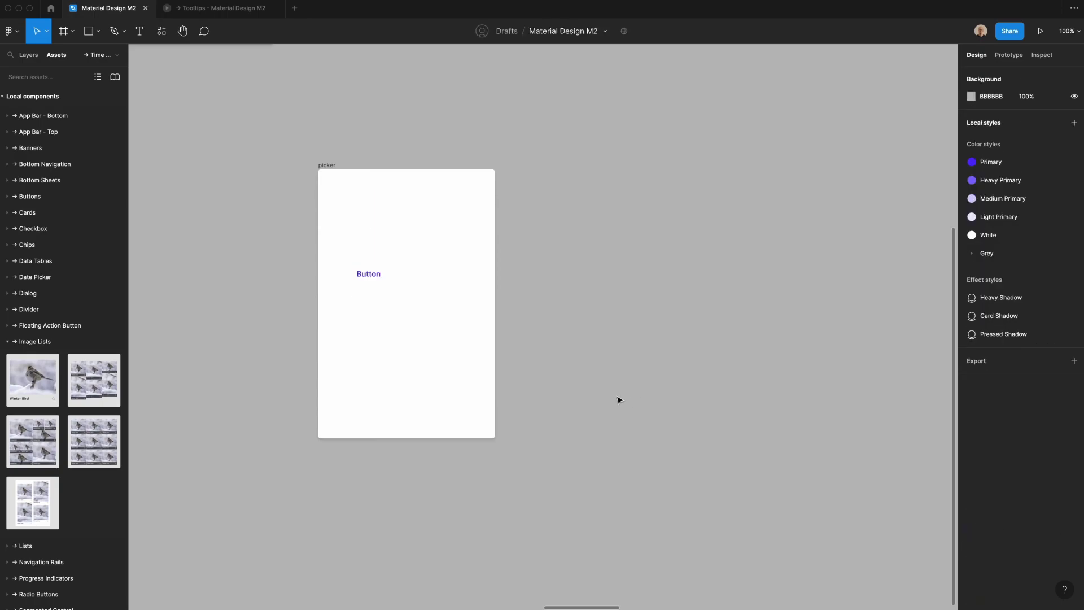
- Align the button to the picker frame's lower-right corner and nudge it to X 243, Y 456
left_click(382, 280)
left_click(1005, 75)
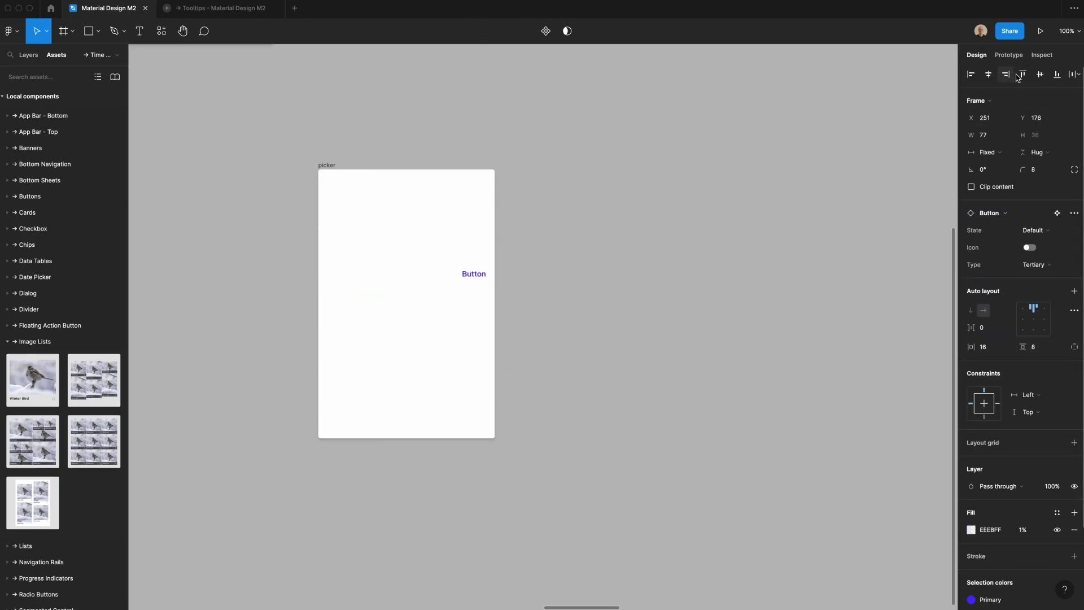
left_click(1057, 75)
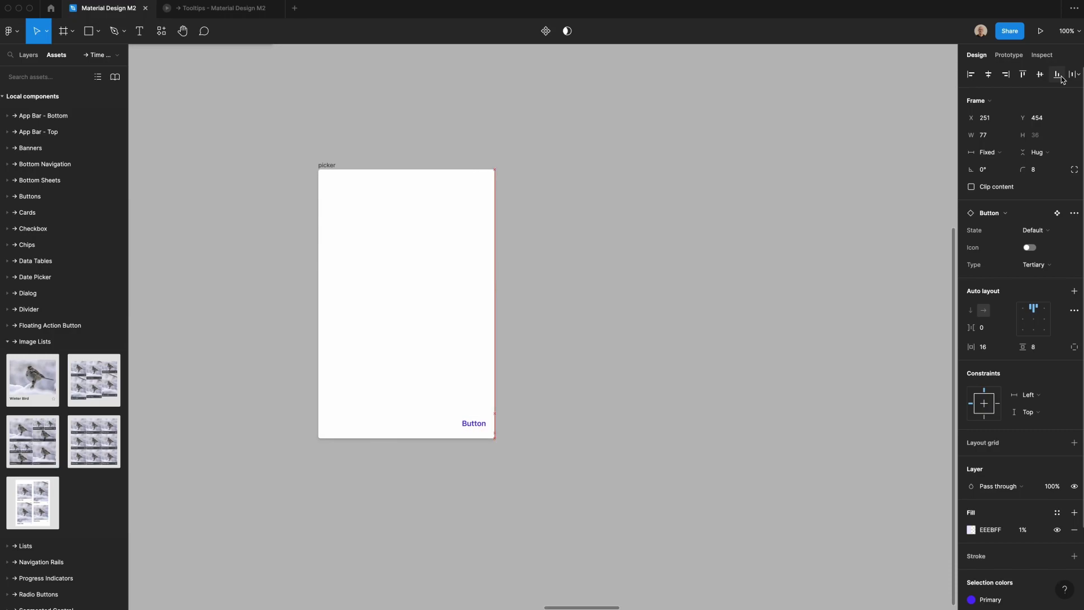
key("shift+Left")
key("Right")
key("Right")
key("Down")
key("Down")
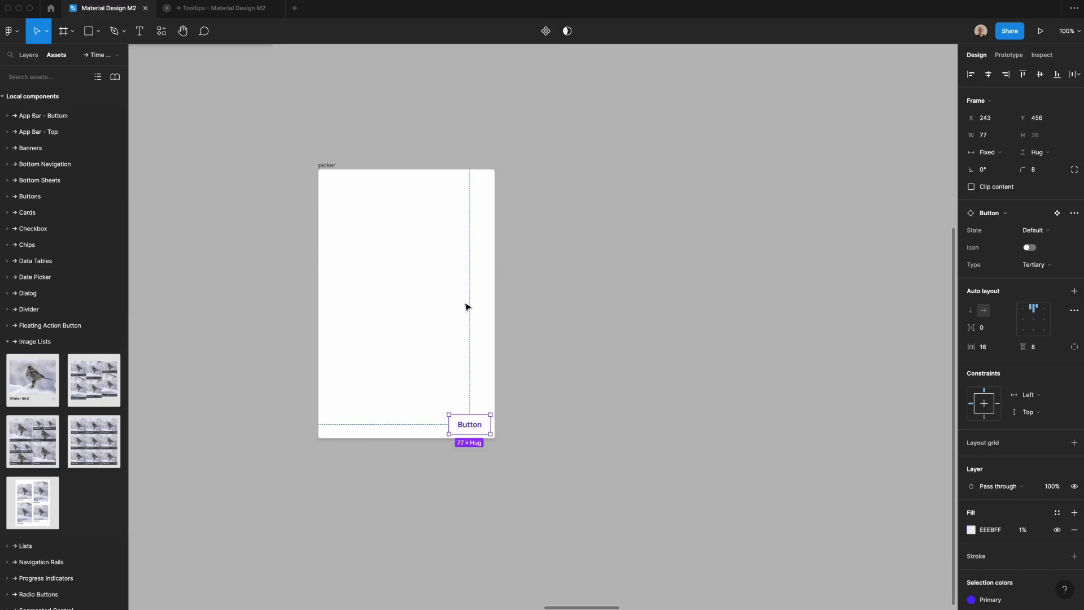
- Change the button's label to OK
double_click(474, 424)
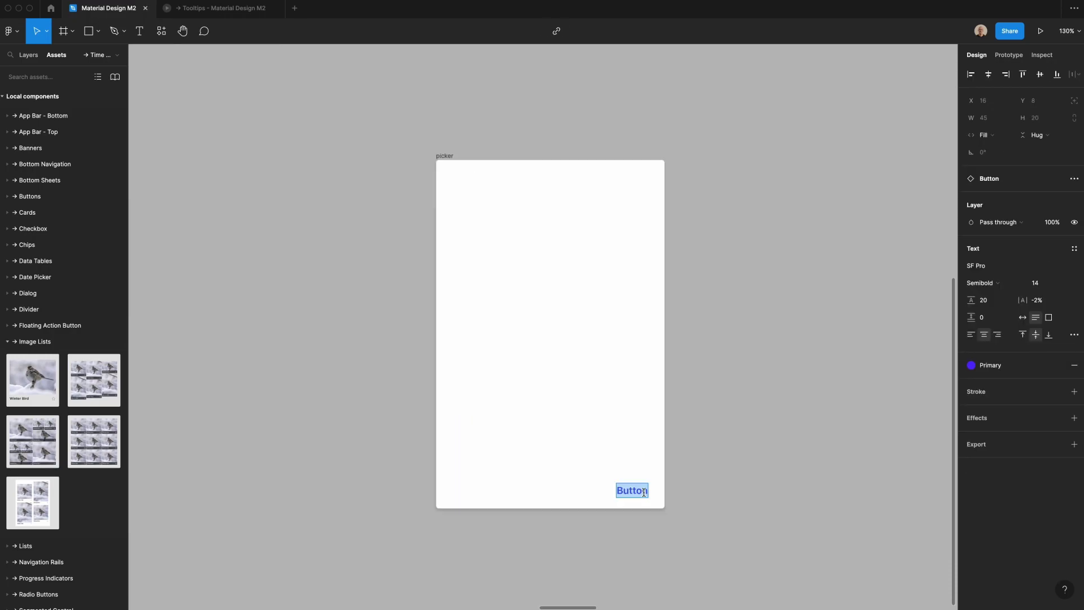
type("OK")
key("Escape")
left_click(640, 466)
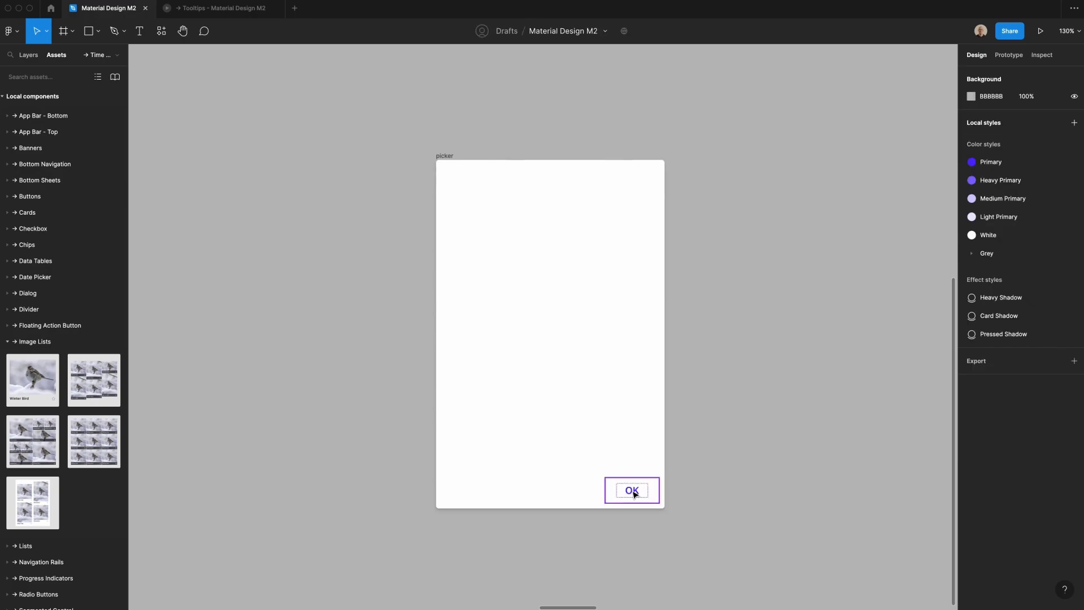
- Duplicate the OK button to its left, relabel the copy CANCEL and make its text width hug the contents
left_click_drag(633, 493, 563, 492)
double_click(563, 492)
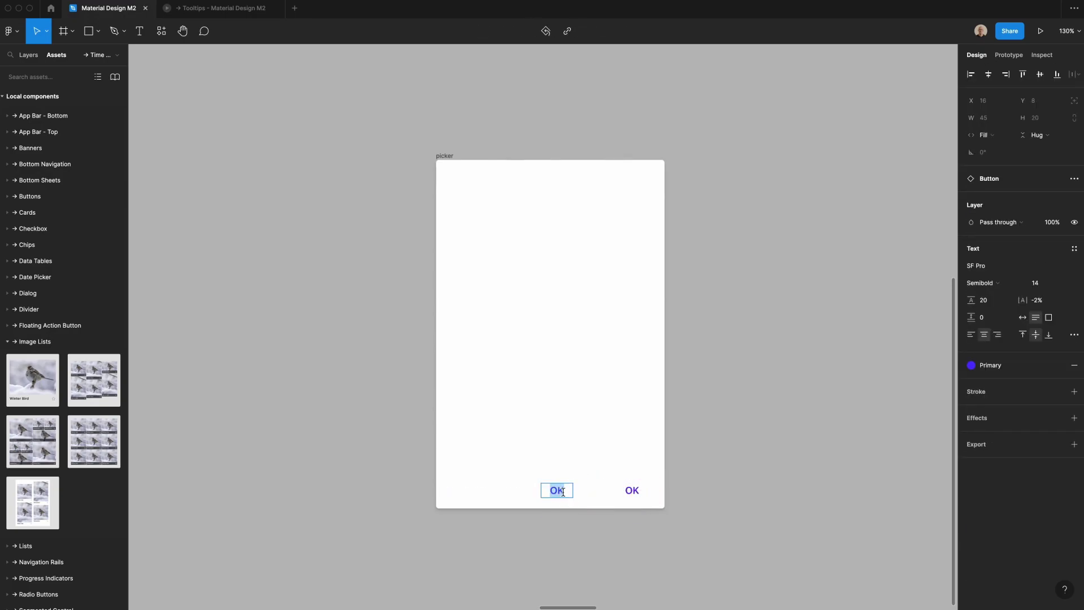
type("CANCEL")
key("Escape")
left_click(984, 135)
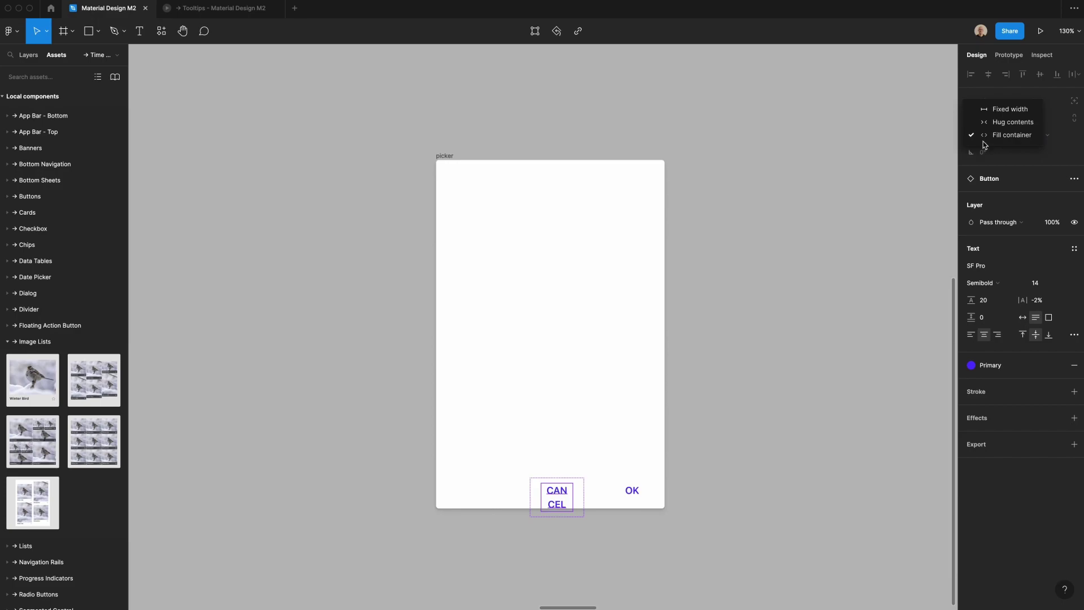
left_click(1010, 122)
left_click(800, 266)
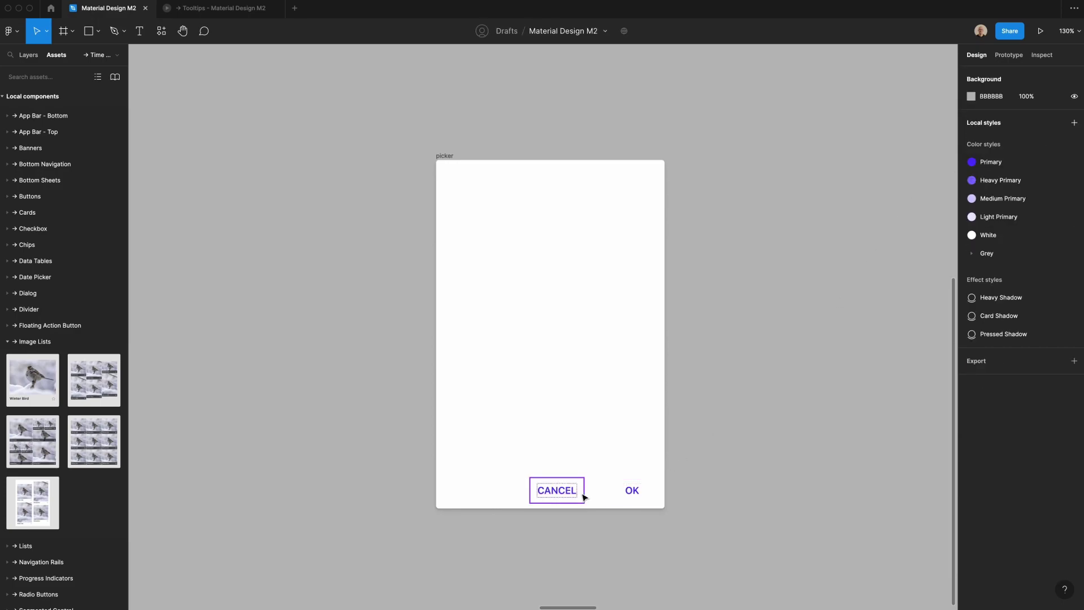
- Set the CANCEL button's width to 72 and the OK button's width to 64
scroll(584, 496, "left", 5)
scroll(583, 495, "right", 6)
scroll(583, 494, "down", 1)
left_click(578, 452)
left_click(551, 451)
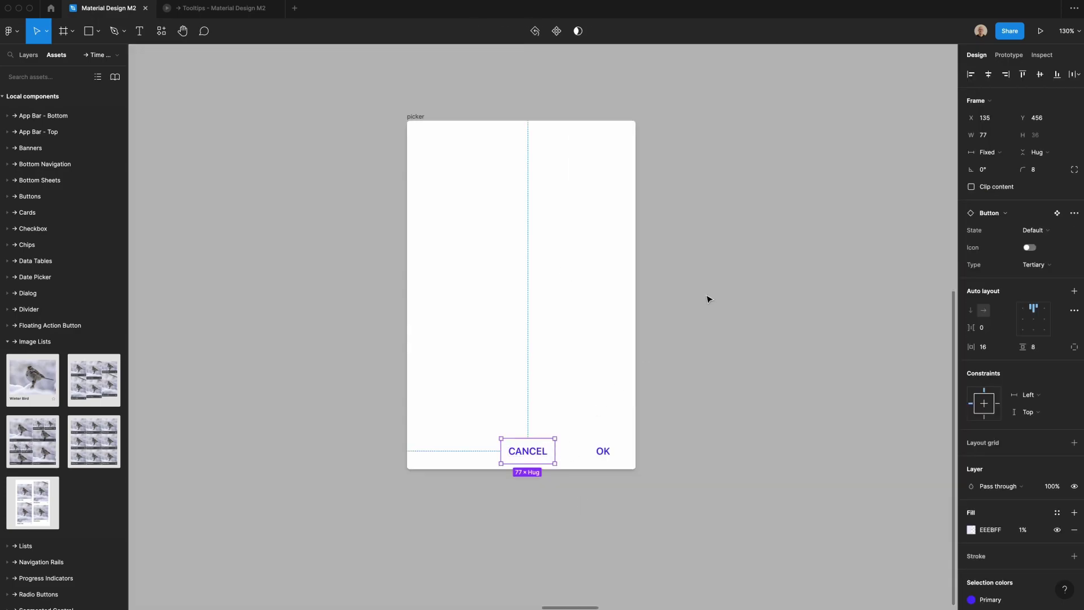
left_click(983, 135)
type("72")
left_click(616, 450)
left_click(994, 135)
type("6")
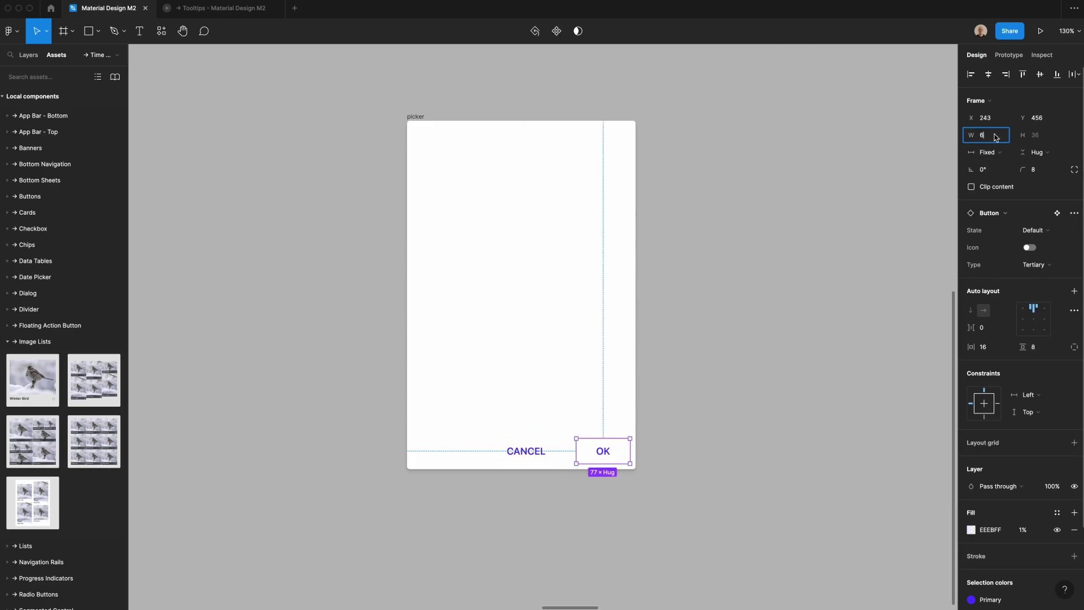
type("4")
key("Return")
- Nudge the CANCEL button toward the OK button to X 155 and check the gap between them
left_click(533, 454)
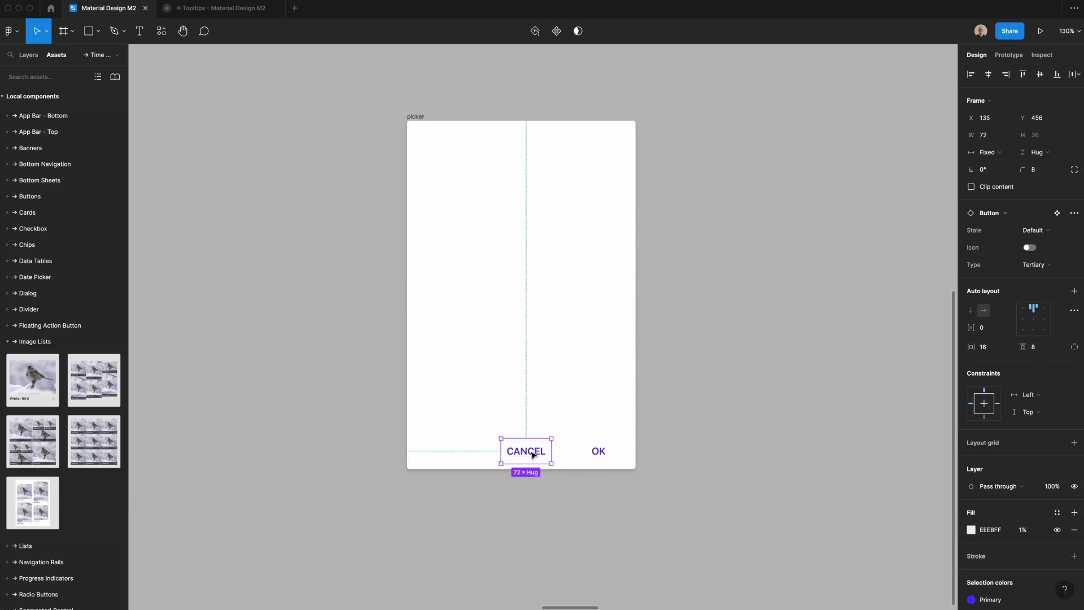
key("shift+Right")
key("shift+Right")
key("shift+Right")
key("shift+Left")
key("alt")
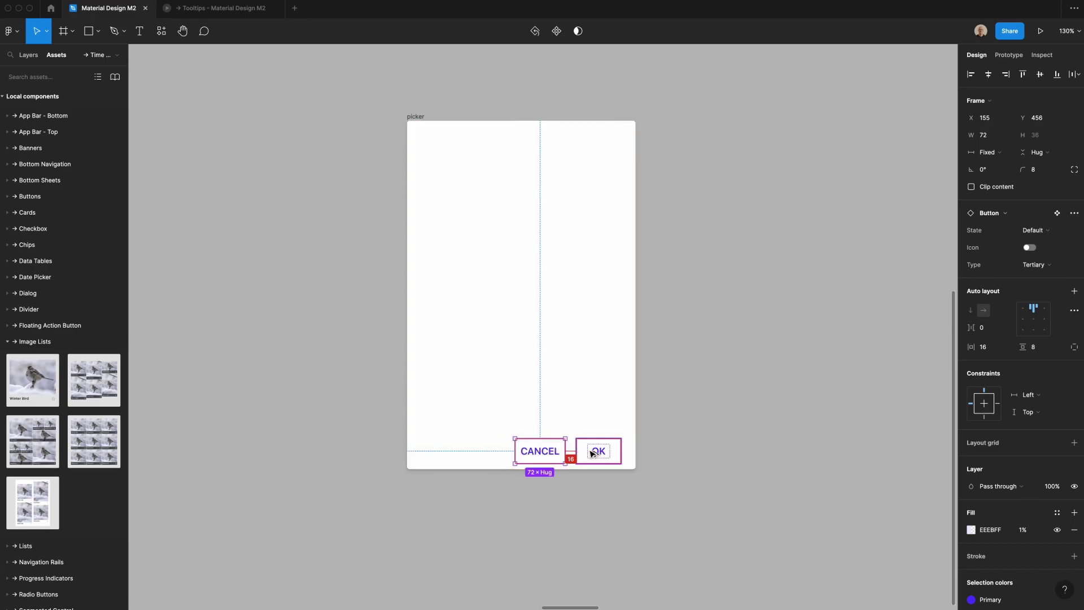
- Set the horizontal spacing between the CANCEL and OK buttons to 8
left_click(605, 448)
left_click(562, 452, "shift")
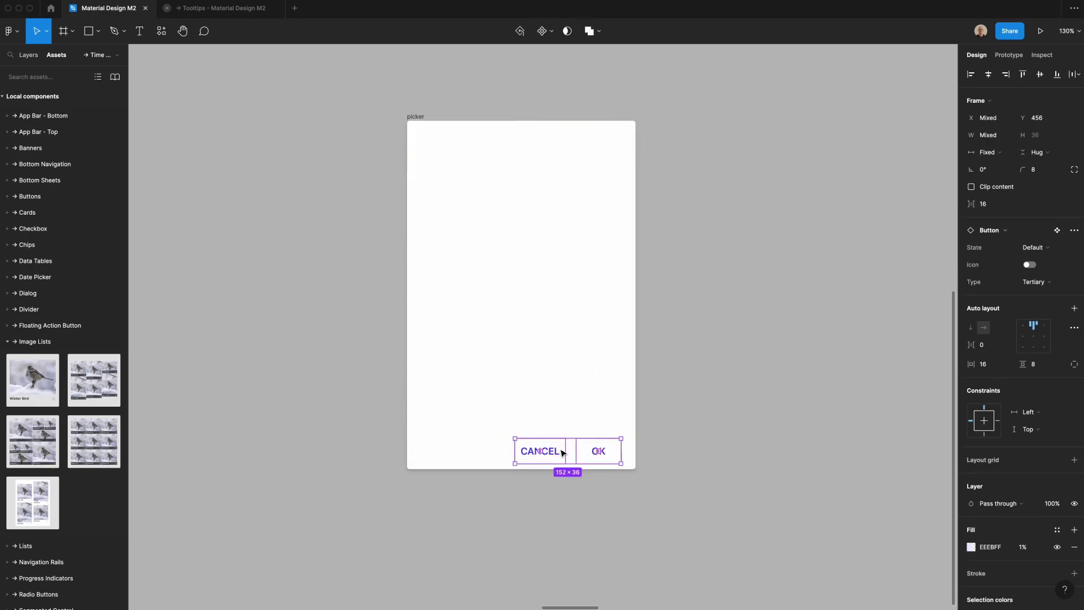
left_click(984, 205)
type("8")
key("Return")
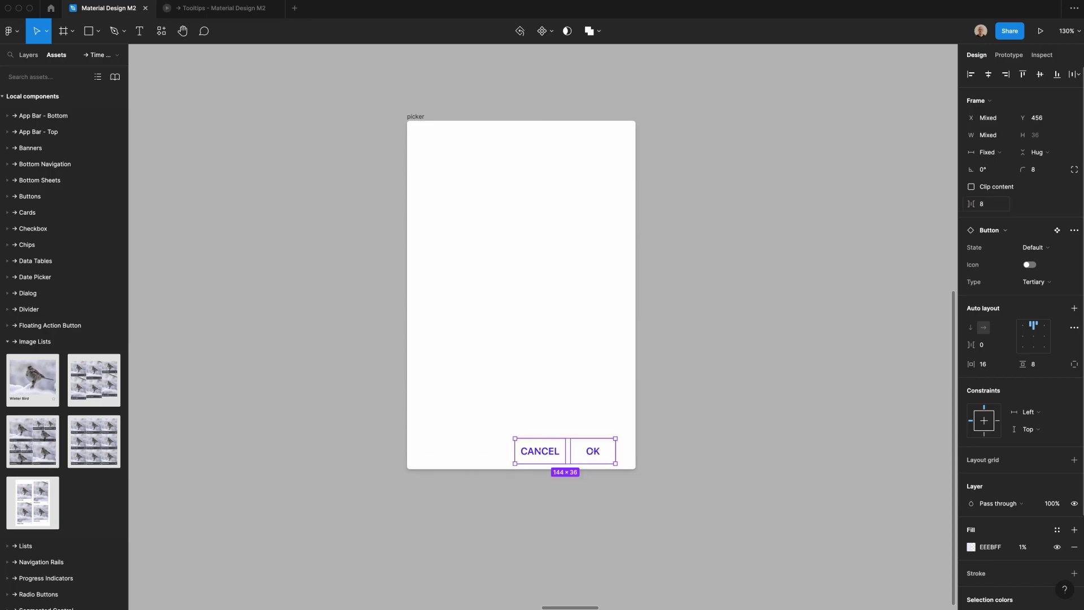
- Shift the CANCEL and OK buttons together to the right, leaving 8 px to the frame's right edge
left_click(575, 458)
left_click(557, 459, "shift")
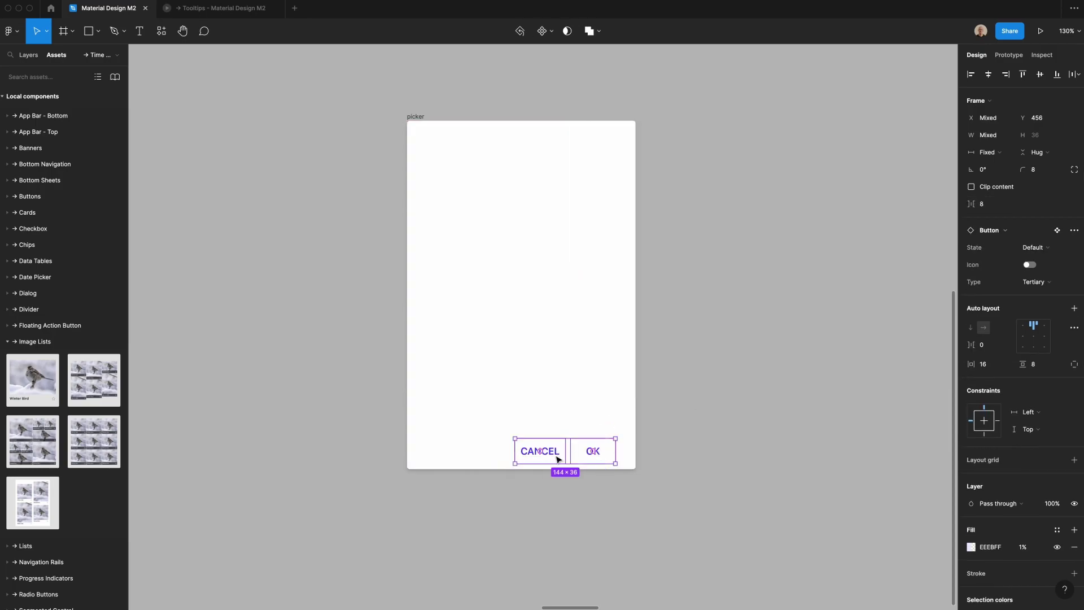
key("shift+Right")
key("shift+Right")
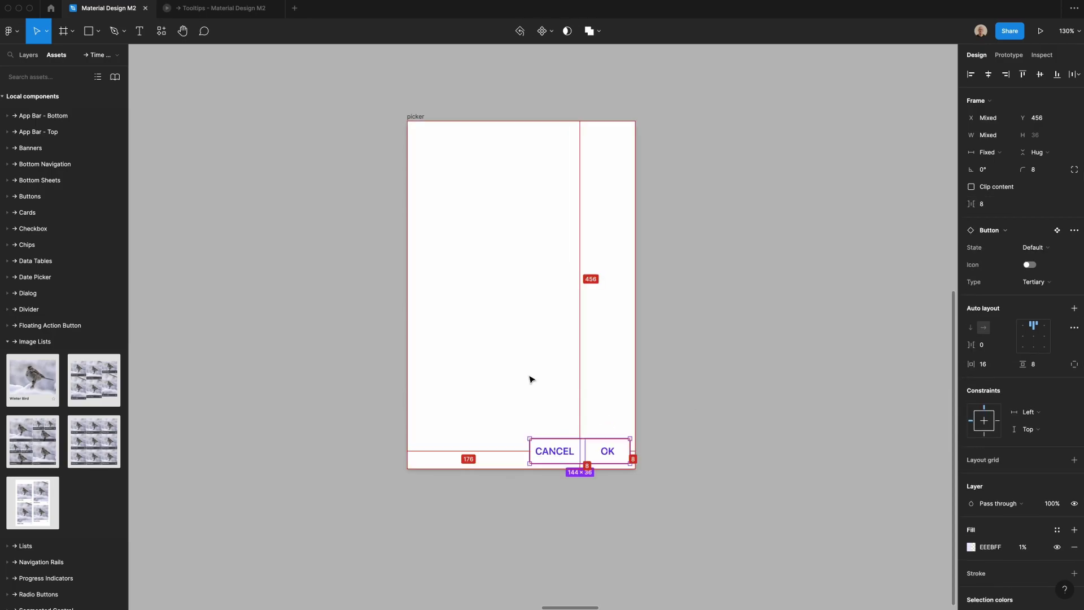
key("alt")
left_click(531, 390)
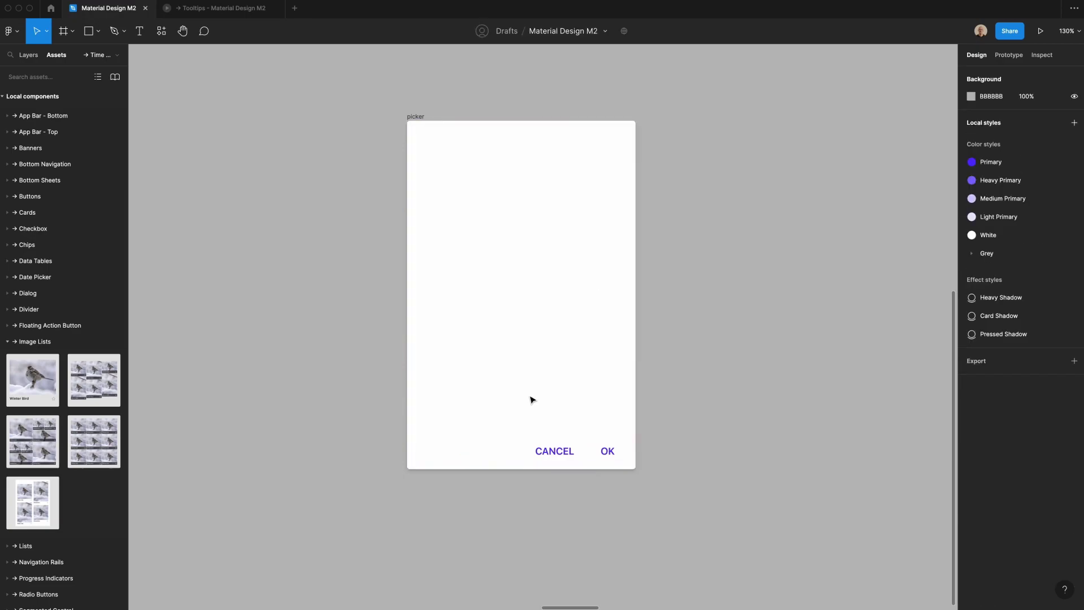
- Make a copy of the CANCEL button in the frame's lower-left area, sized 40 × 40 with its content centered
left_click(537, 447)
left_click_drag(537, 447, 442, 448)
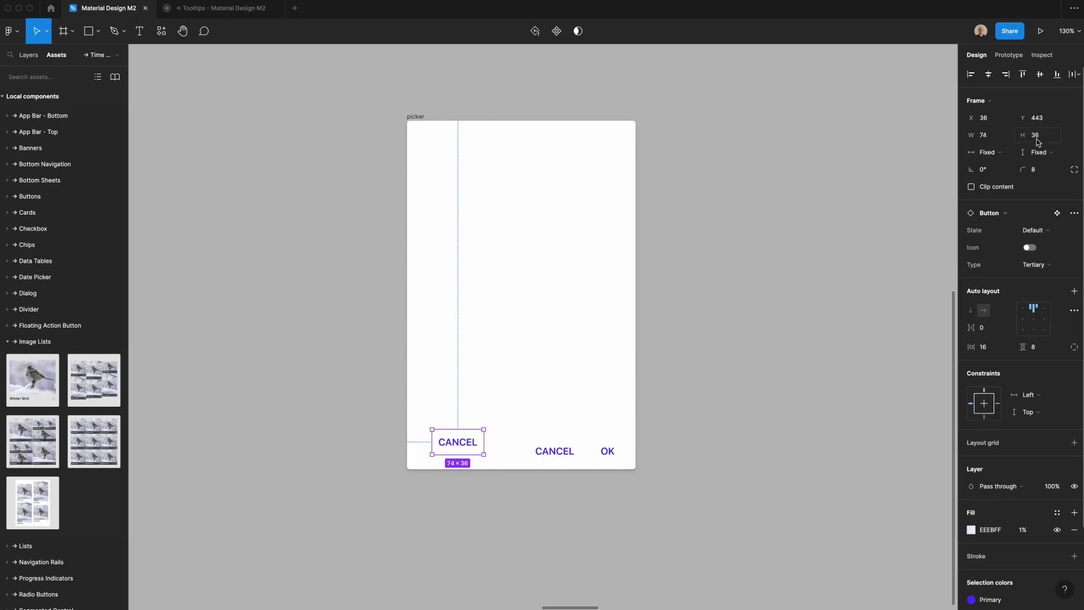
left_click(983, 135)
type("40")
key("Tab")
type("40")
key("Return")
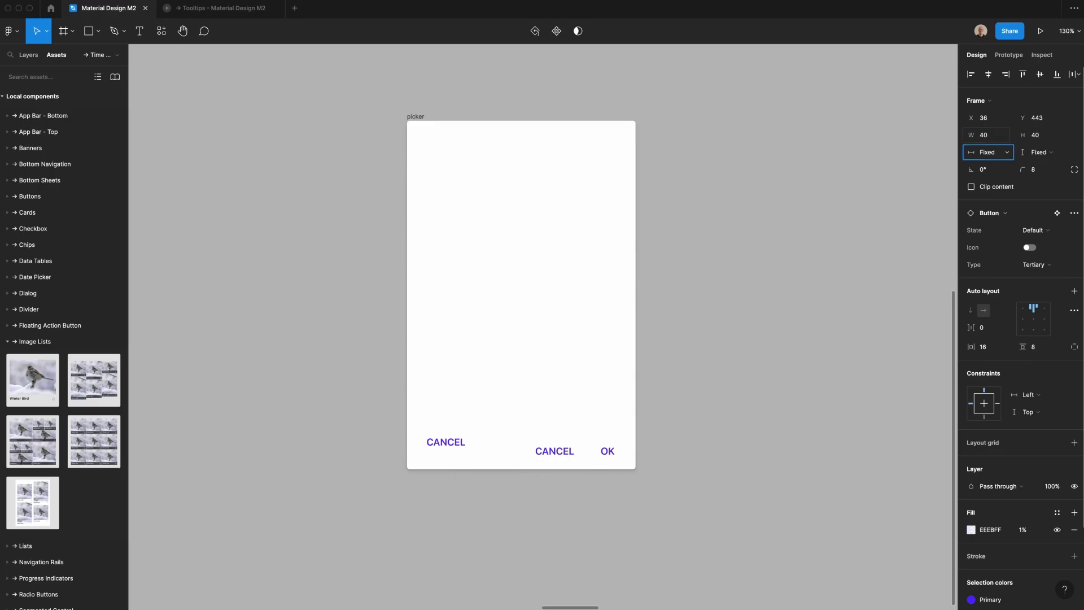
left_click(1032, 319)
- Turn the copied button's label into a keyboard icon using the text "keyboard" in the Font Awesome 6 Pro Regular font
double_click(452, 450)
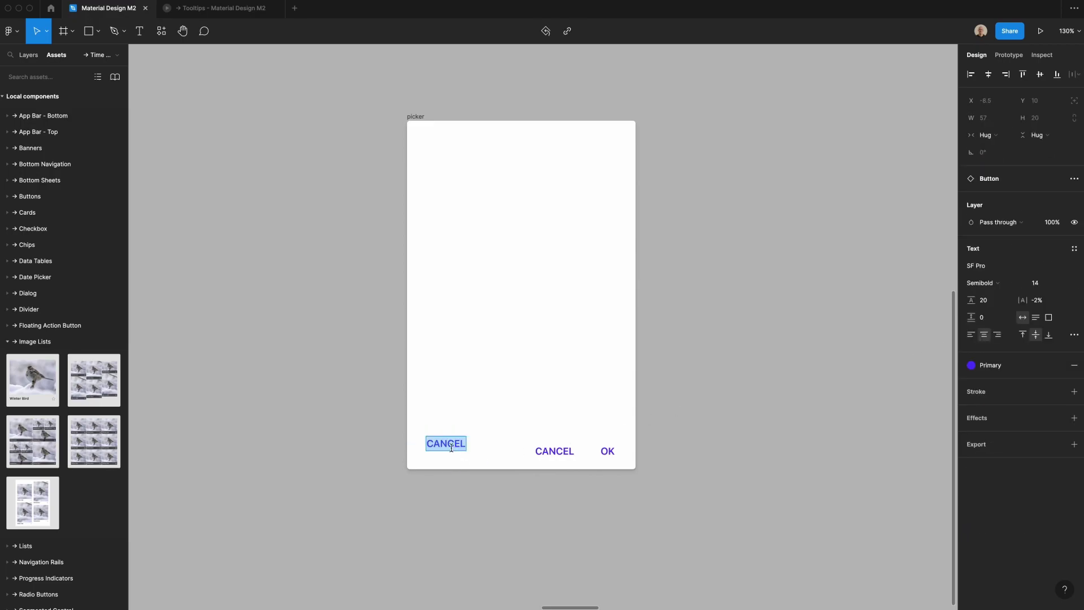
type("keyboard")
key("Escape")
left_click(1038, 268)
type("Fon")
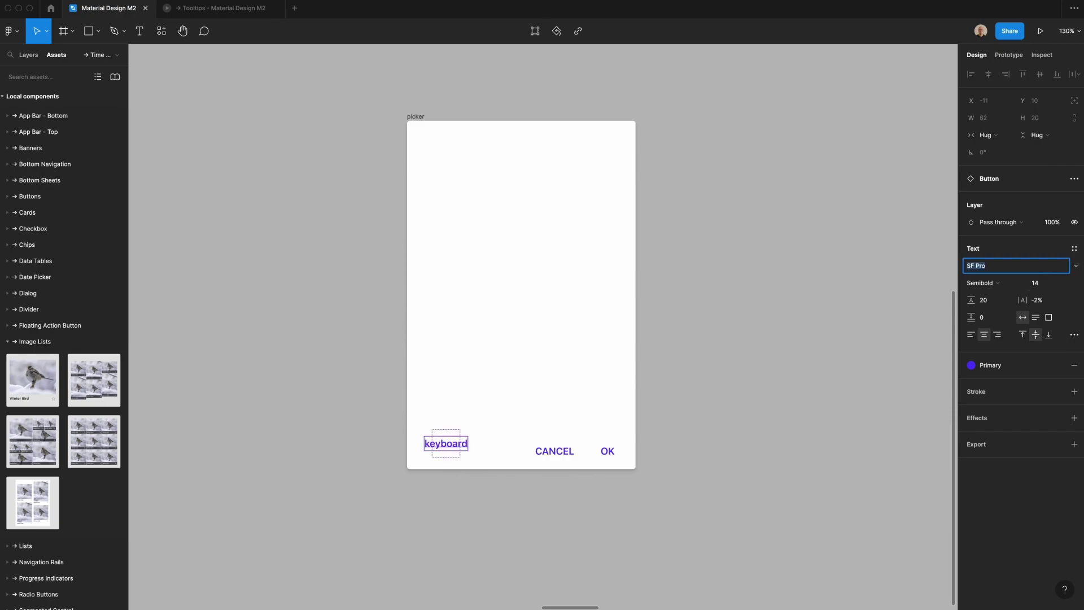
type("t")
left_click(1075, 266)
left_click(1041, 335)
left_click(1042, 334)
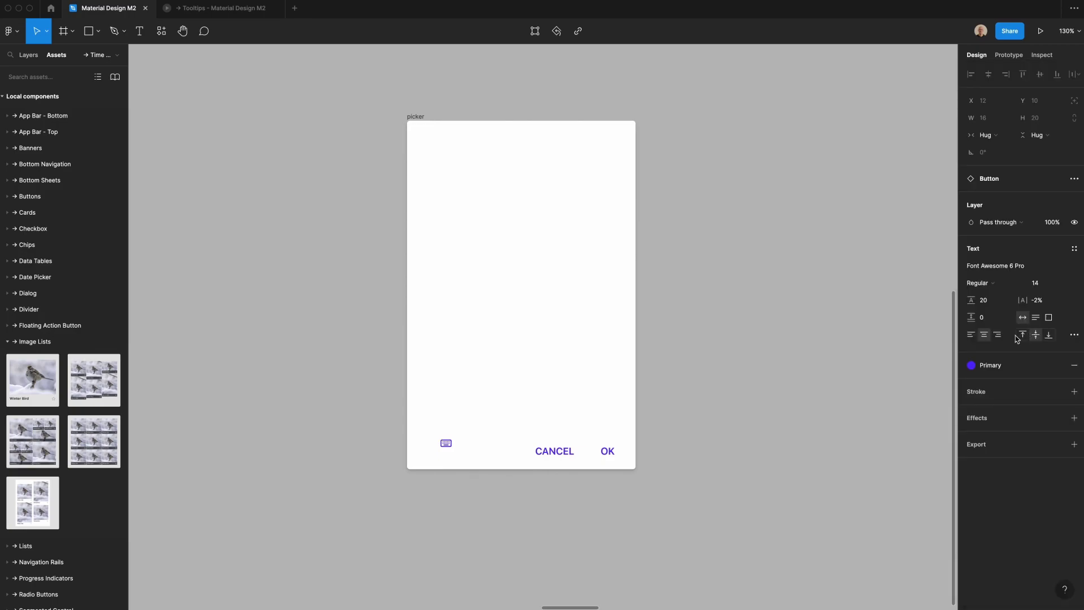
- Recolor the keyboard icon with the Grey/600 color style
left_click(1014, 365)
left_click(995, 551)
left_click(604, 472)
- Move the keyboard icon button into the frame's lower-left corner, at X 8 and Y 452
left_click(460, 438)
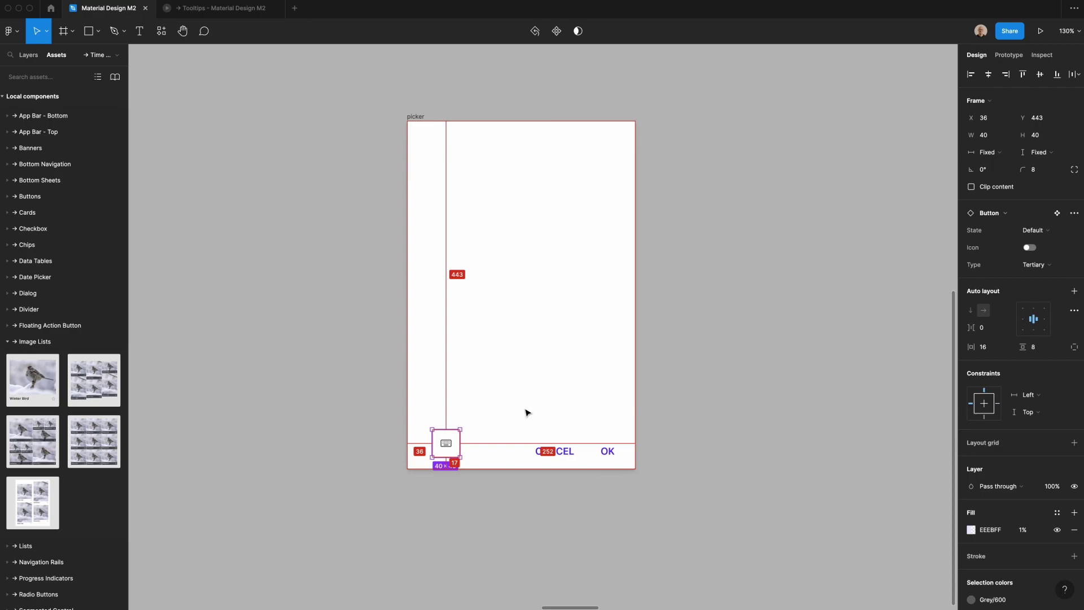
key("Down")
key("Down")
key("Down")
key("Down")
key("Down")
key("Down")
key("Down")
key("Down")
key("Down")
key("shift+Left")
key("shift+Left")
key("shift+Left")
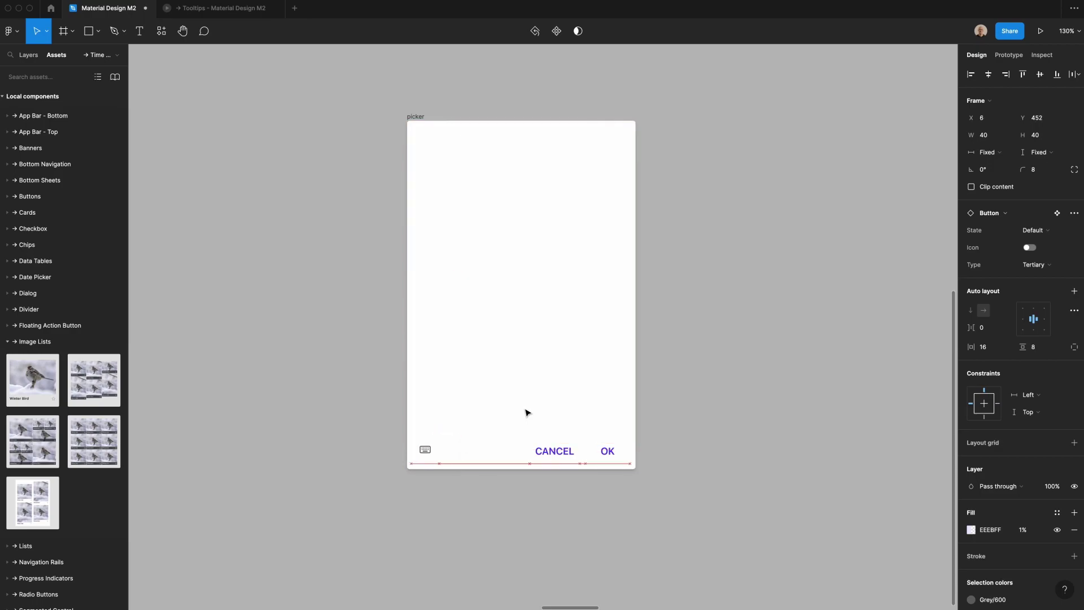
key("Right")
key("Right")
left_click(708, 361)
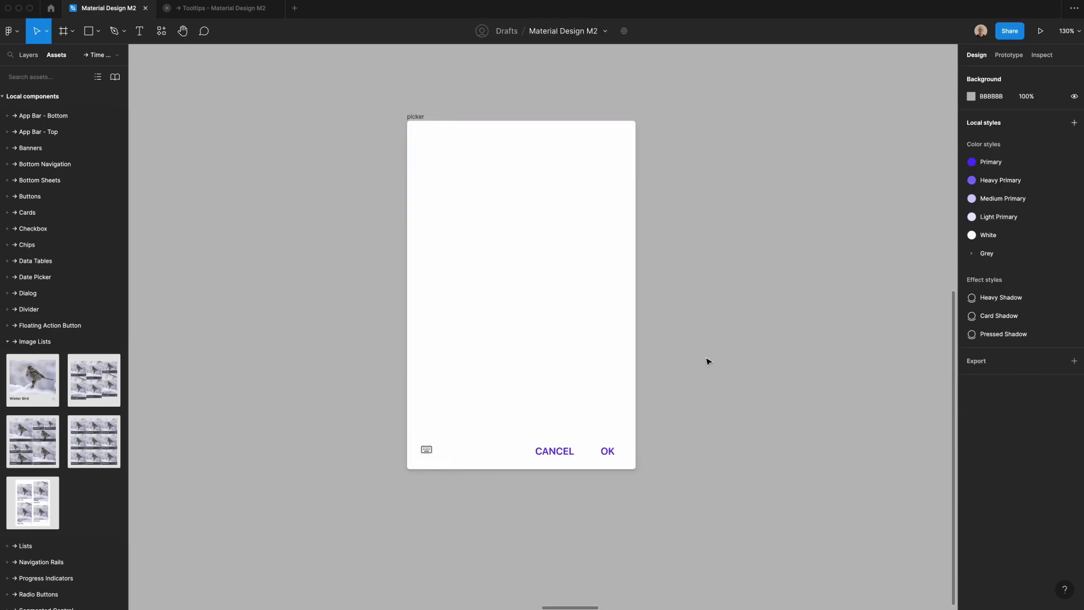
- Add a separate copy of the CANCEL label inside the picker frame and change its text to SELECT TIME
scroll(557, 439, "up", 8)
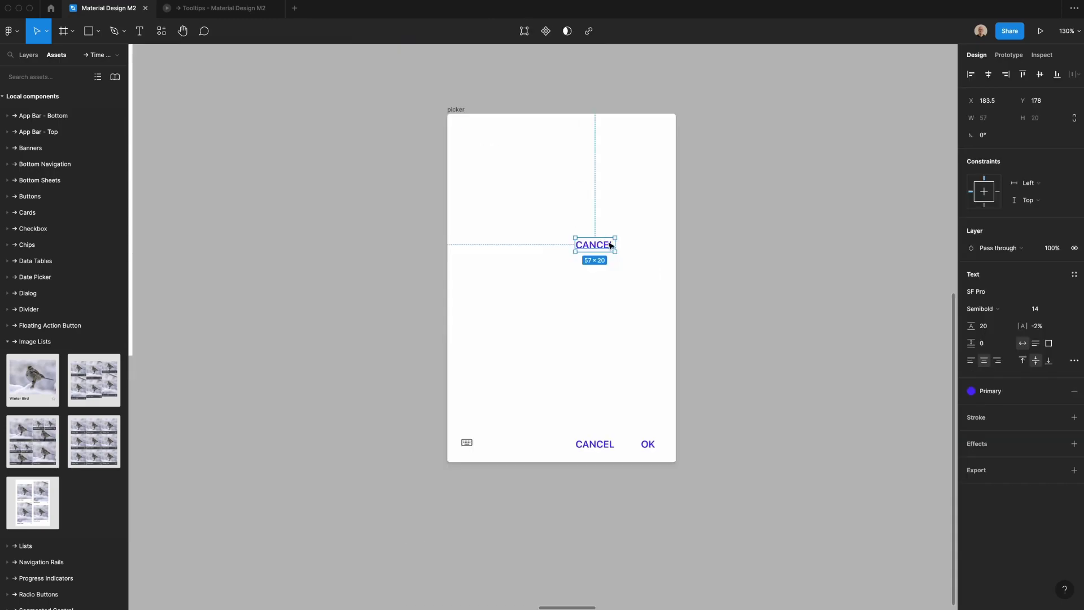
double_click(608, 242)
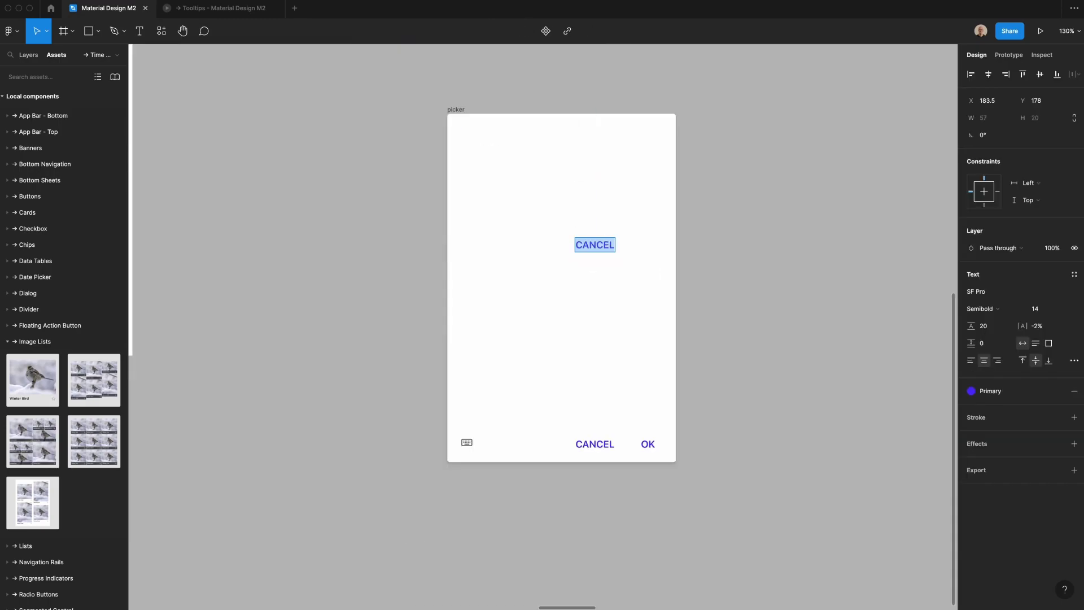
type("SELECT TI")
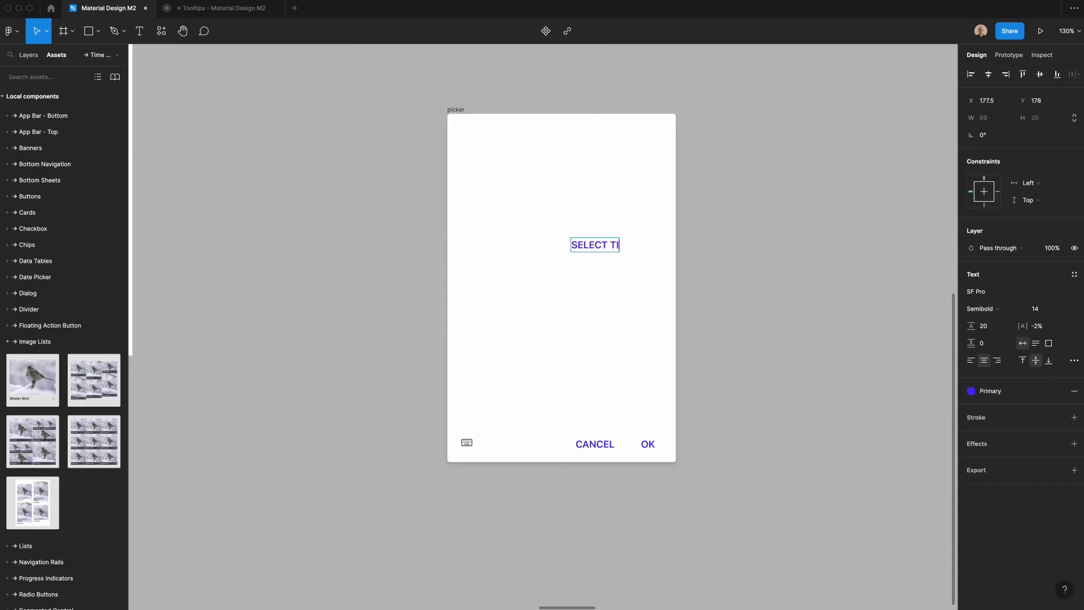
type("ME")
key("Escape")
- Style the SELECT TIME label with the Grey/600 color, font size 12 and letter spacing of -1%
left_click(984, 389)
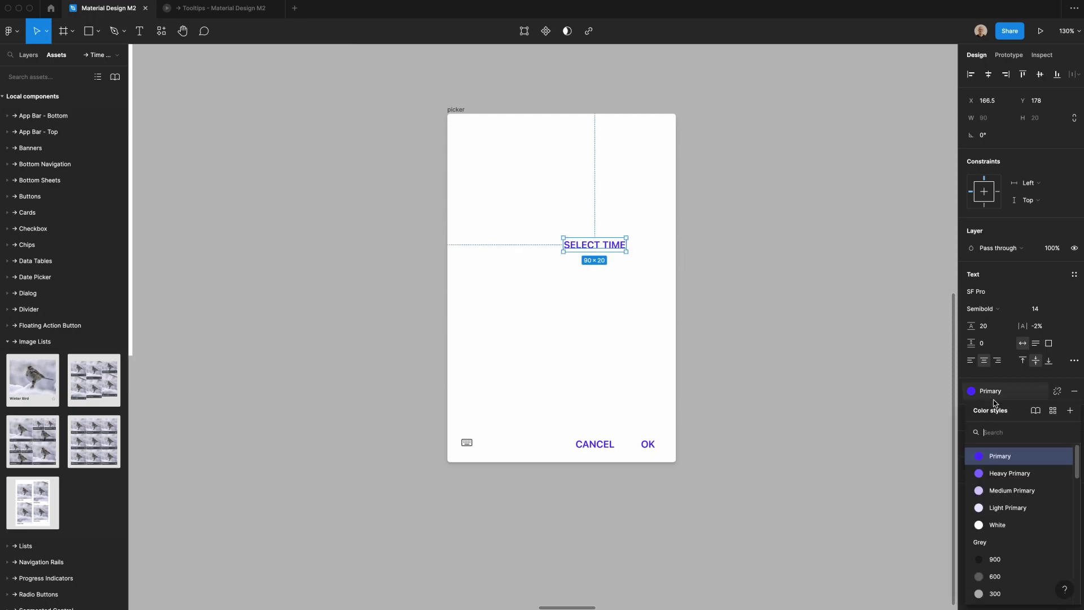
left_click(998, 576)
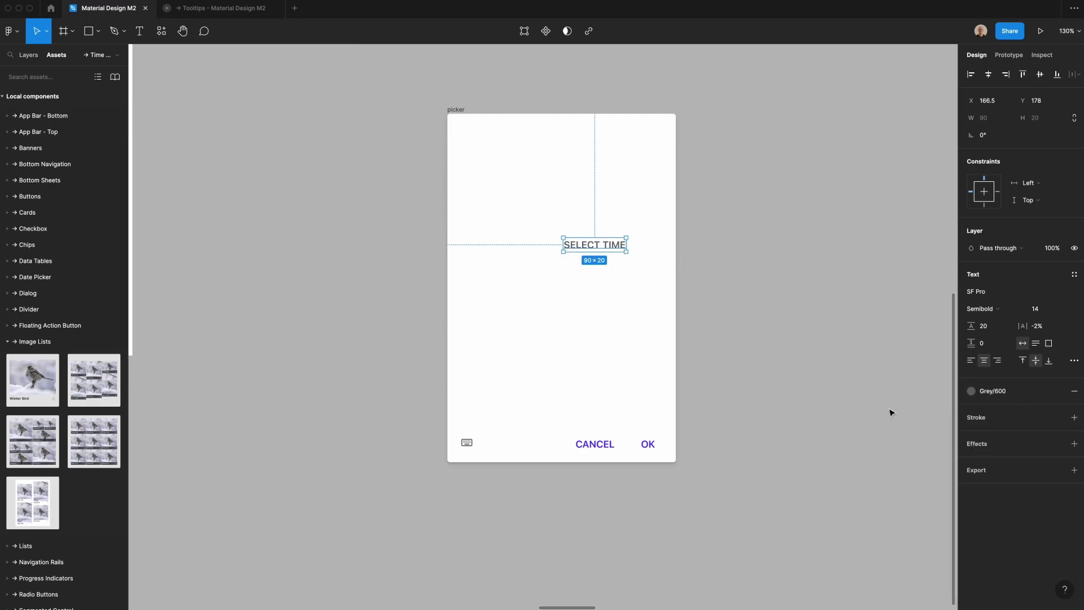
left_click(1046, 313)
type("12")
key("Return")
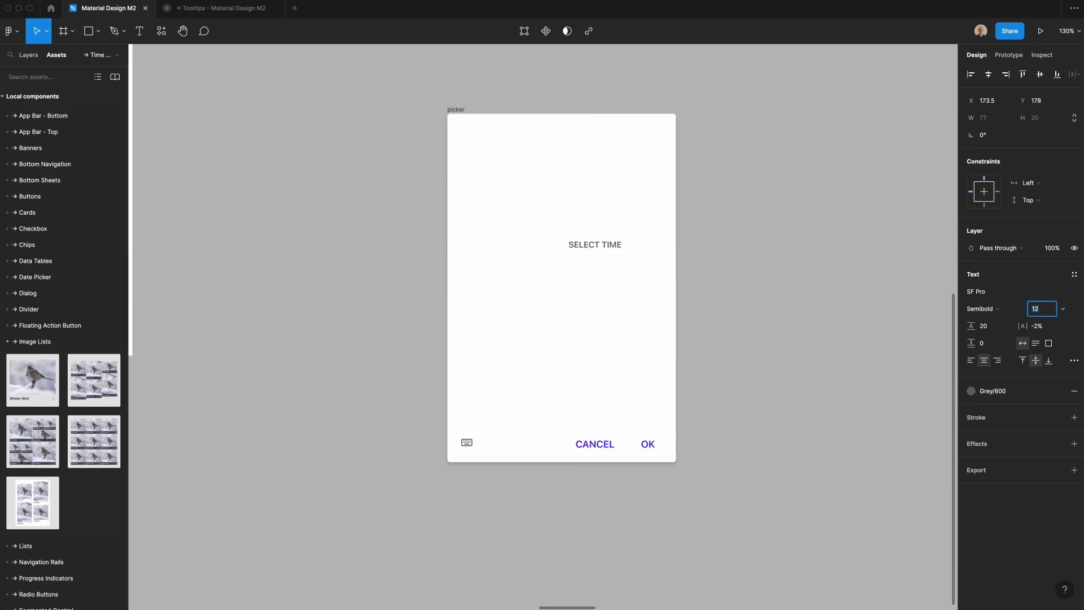
key("Tab")
key("Tab")
key("Up")
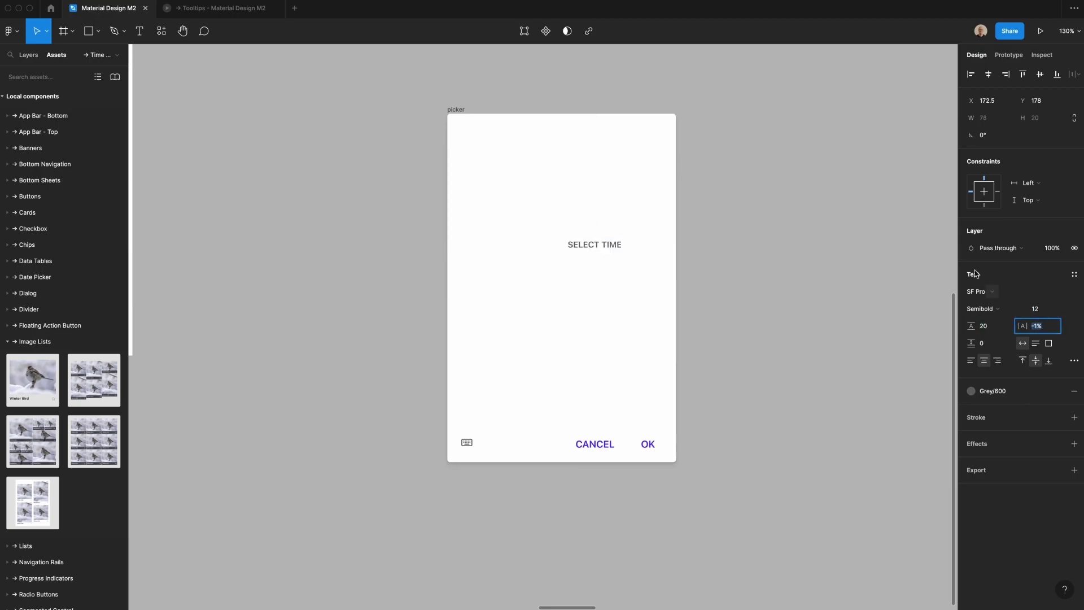
- Move the SELECT TIME label near the frame's top and bottom-align its text in a fixed box 28 high
left_click(610, 243)
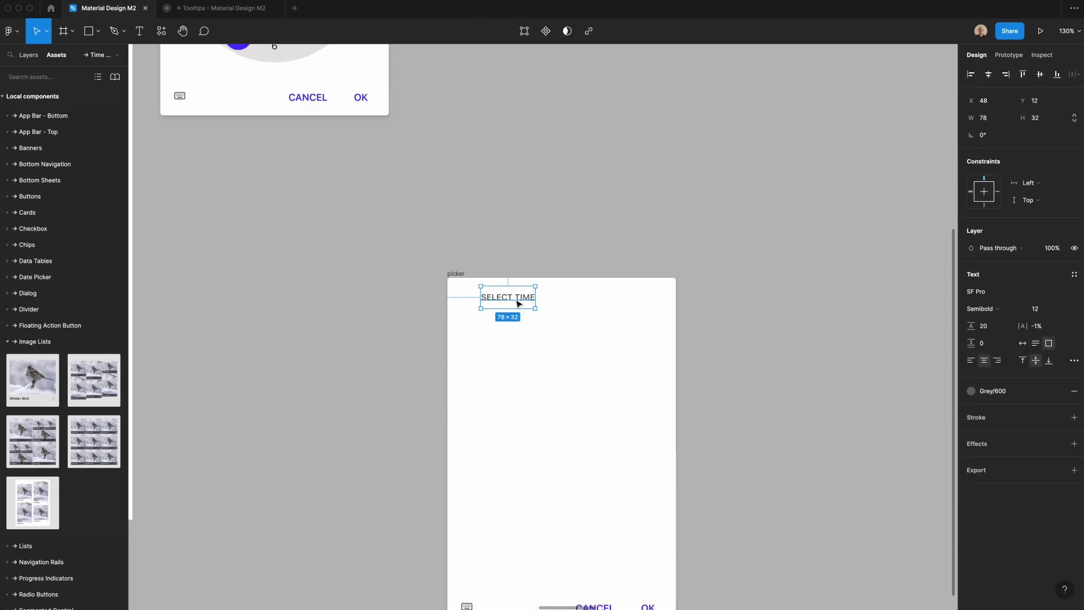
scroll(516, 302, "down", 3)
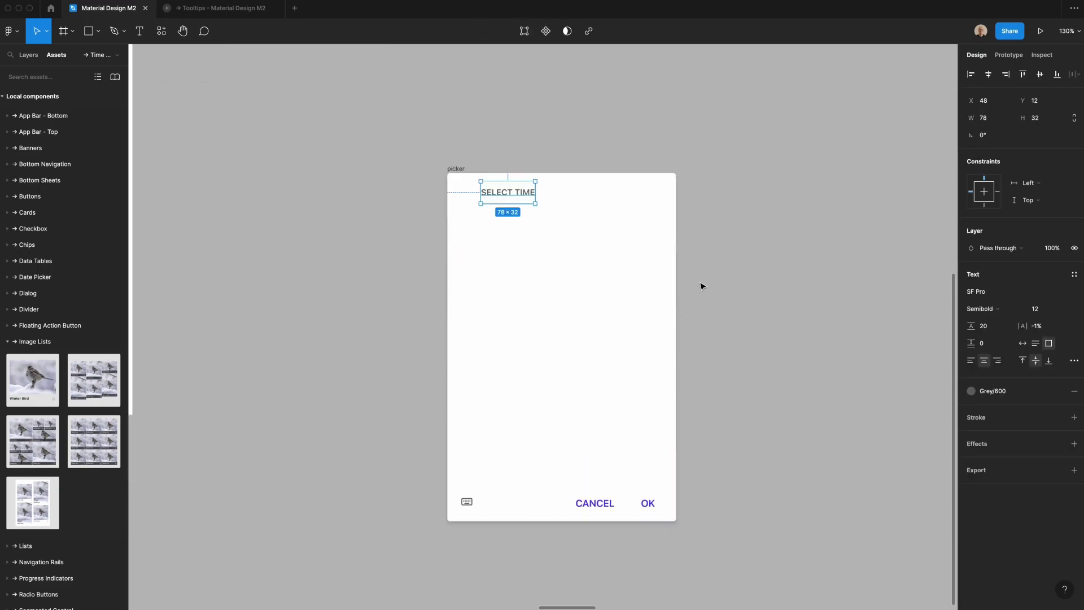
scroll(380, 140, "up", 5, "ctrl")
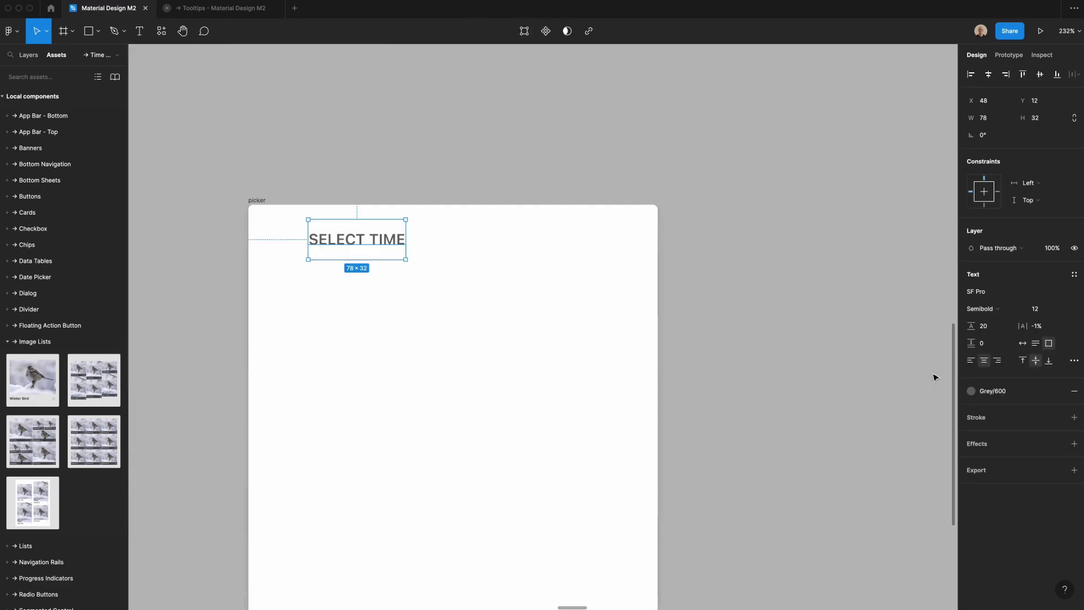
left_click(1049, 360)
left_click(1030, 118)
type("28")
key("Return")
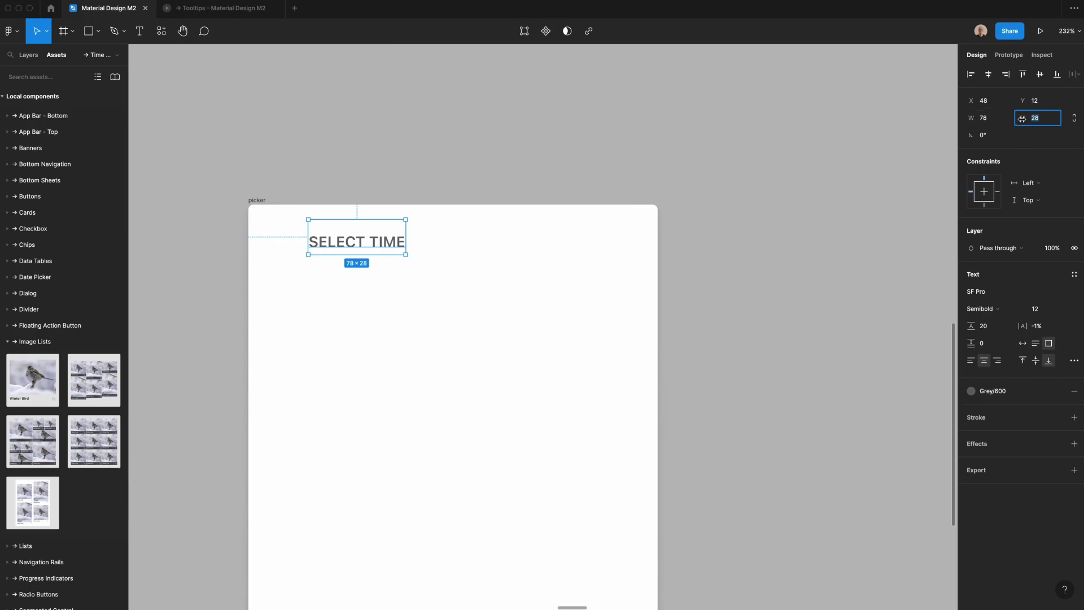
- Place the SELECT TIME label at X 24, Y 0 and widen its box to 280
left_click_drag(350, 242, 314, 240)
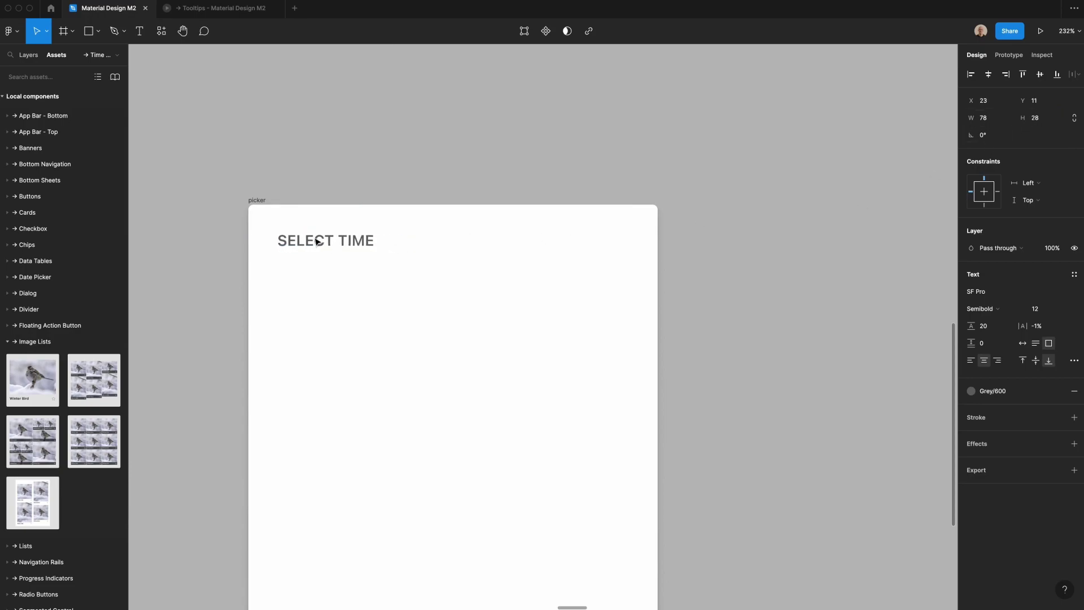
key("Right")
key("Right")
key("Right")
key("Right")
key("Right")
key("Right")
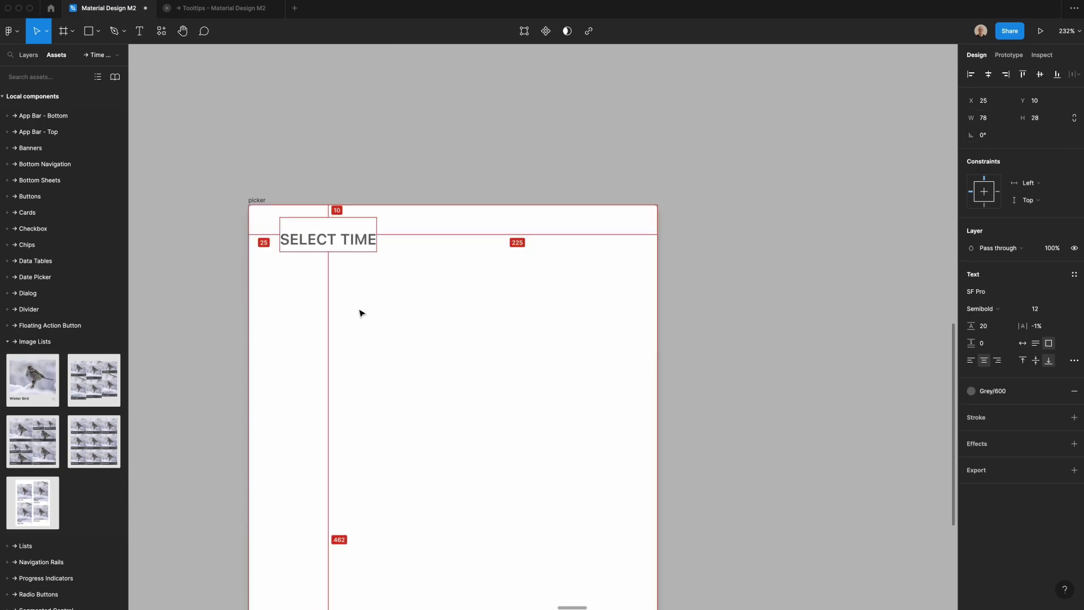
left_click_drag(376, 248, 629, 282)
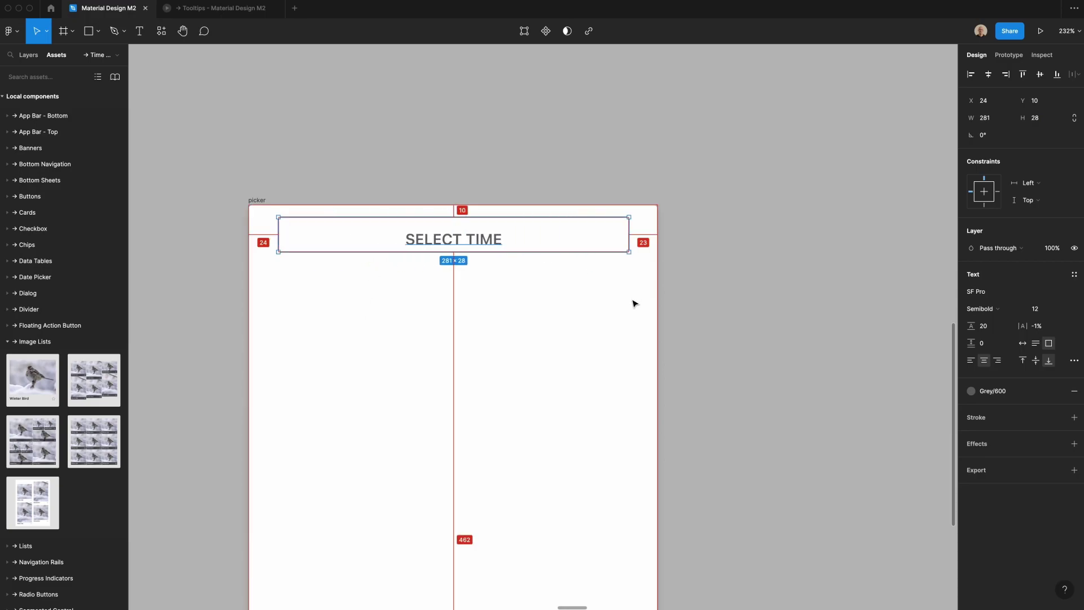
left_click(986, 120)
key("Down")
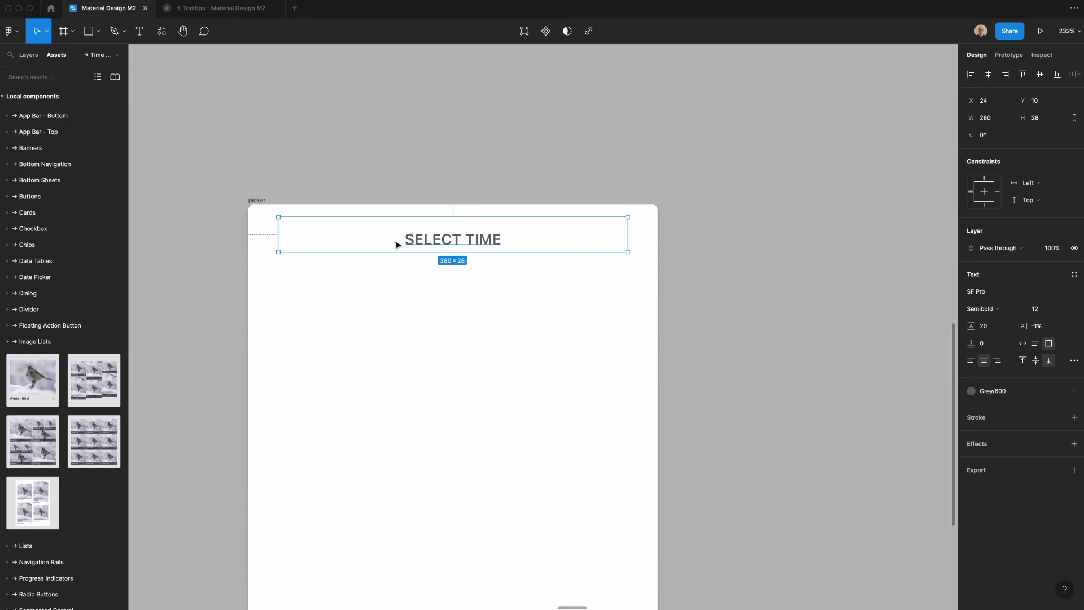
left_click_drag(397, 242, 396, 235)
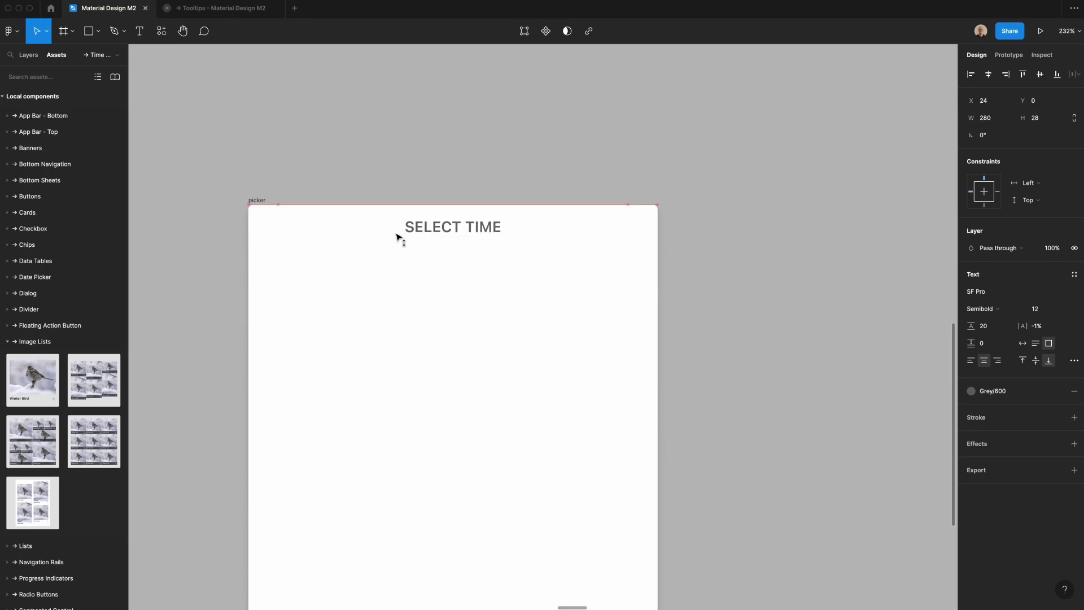
- Left-align the SELECT TIME text and set its line height to 12
left_click(971, 360)
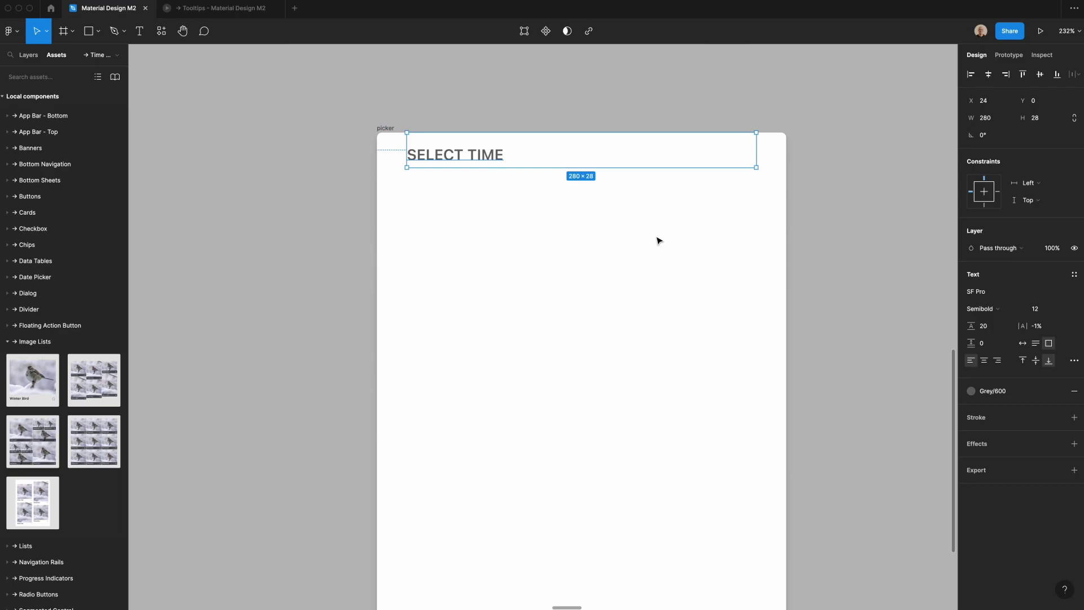
left_click(991, 326)
type("12")
key("Tab")
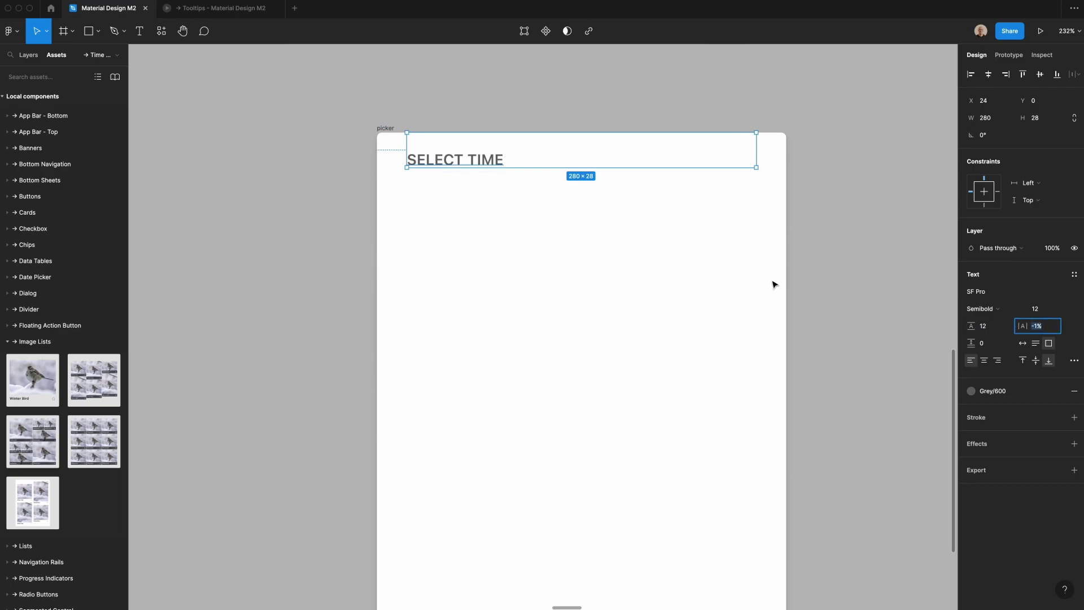
left_click(397, 115)
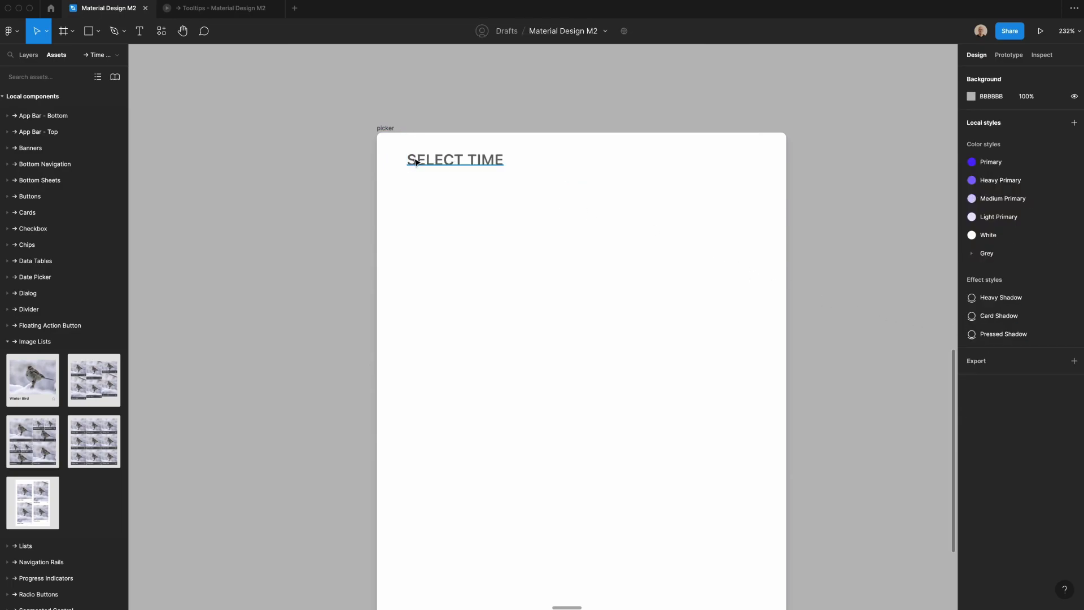
- Draw a temporary measuring rectangle about 14 × 26 from the SELECT TIME baseline up to the frame's top edge
key("r")
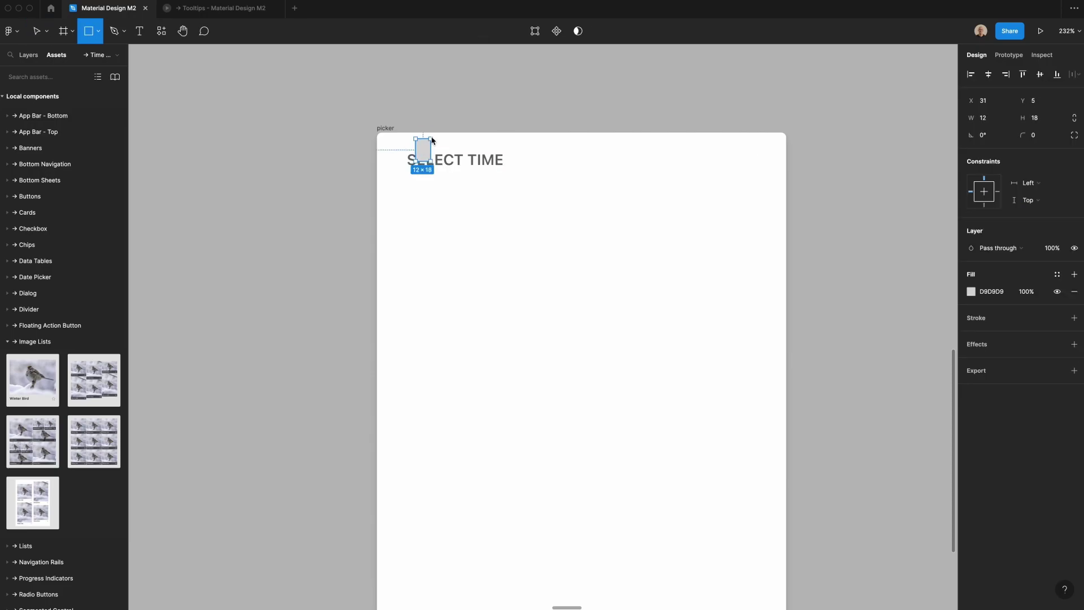
left_click_drag(416, 164, 433, 132)
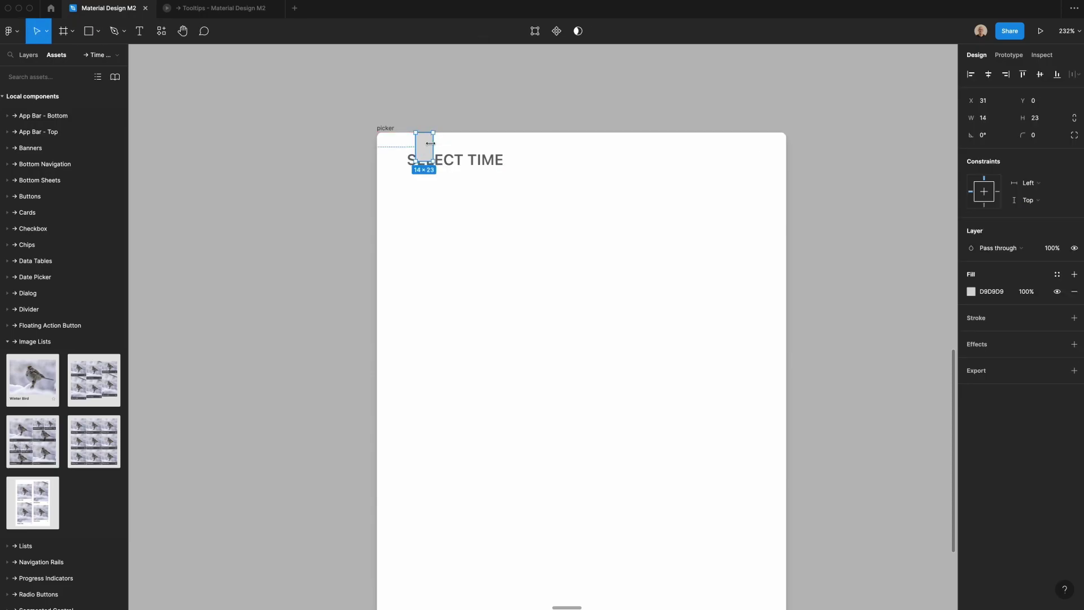
- Lower the SELECT TIME label by 2 px and extend its box back up to the frame's top edge, 30 high
left_click(458, 162)
key("Down")
key("Down")
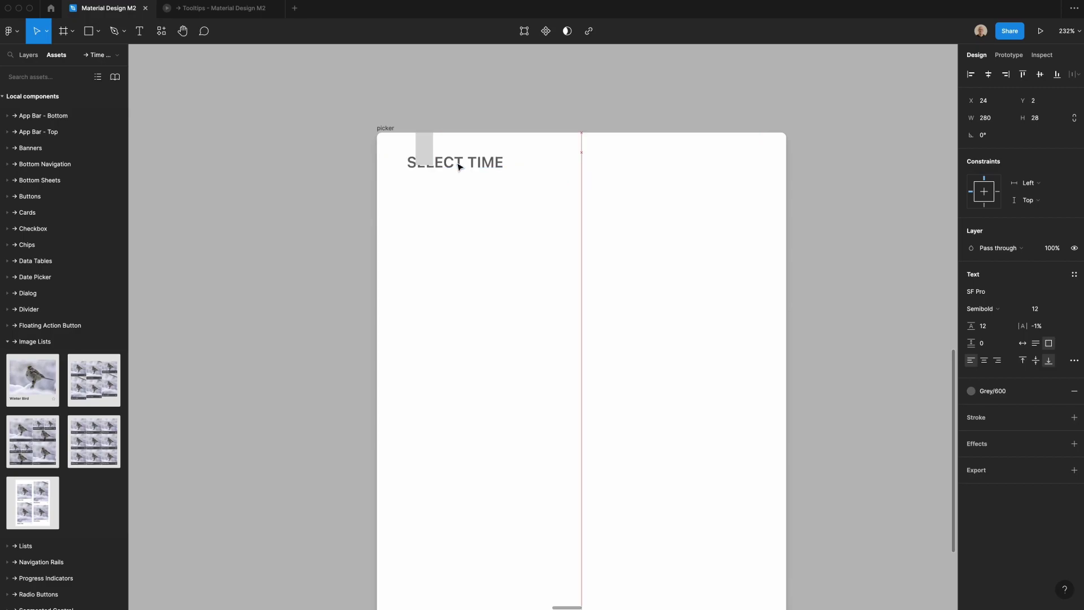
left_click_drag(456, 137, 456, 133)
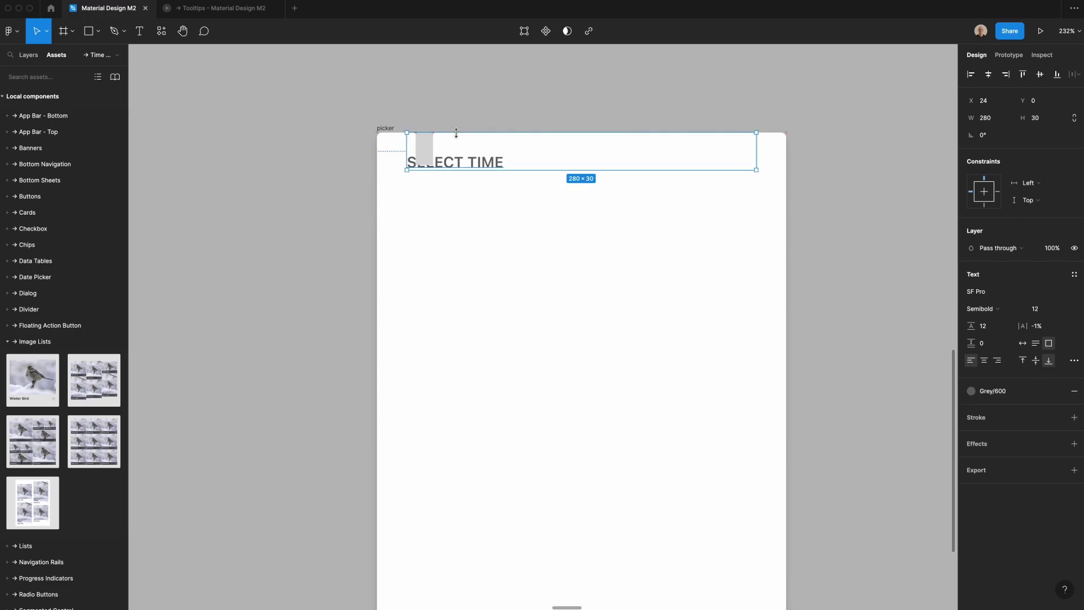
left_click(439, 117)
- Stretch the measuring rectangle down to the SELECT TIME baseline to check the distance, and delete the rectangle
left_click(426, 155)
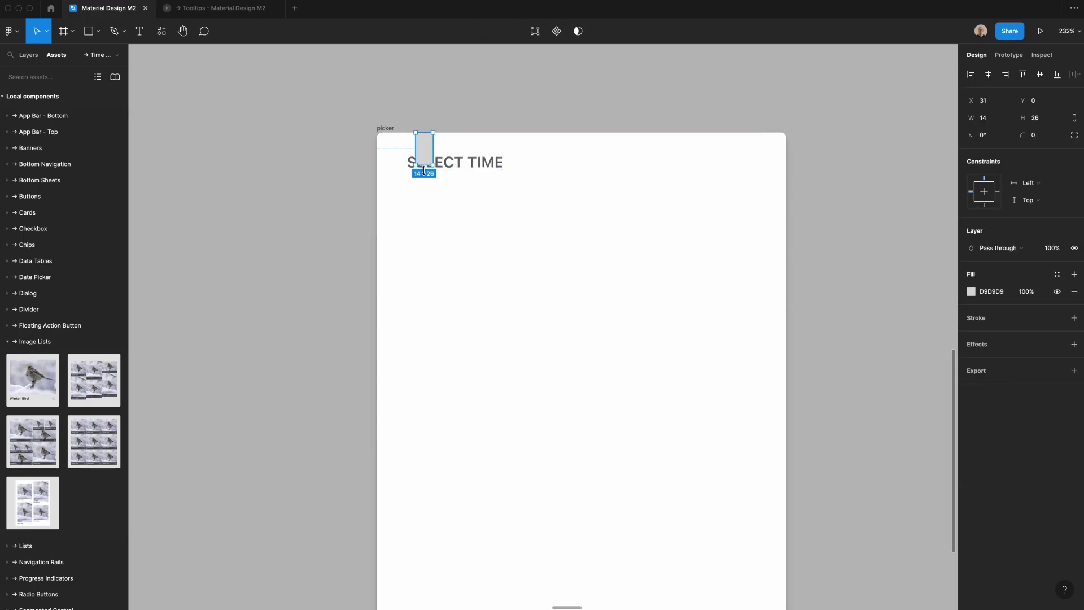
left_click_drag(424, 165, 424, 168)
left_click(420, 105)
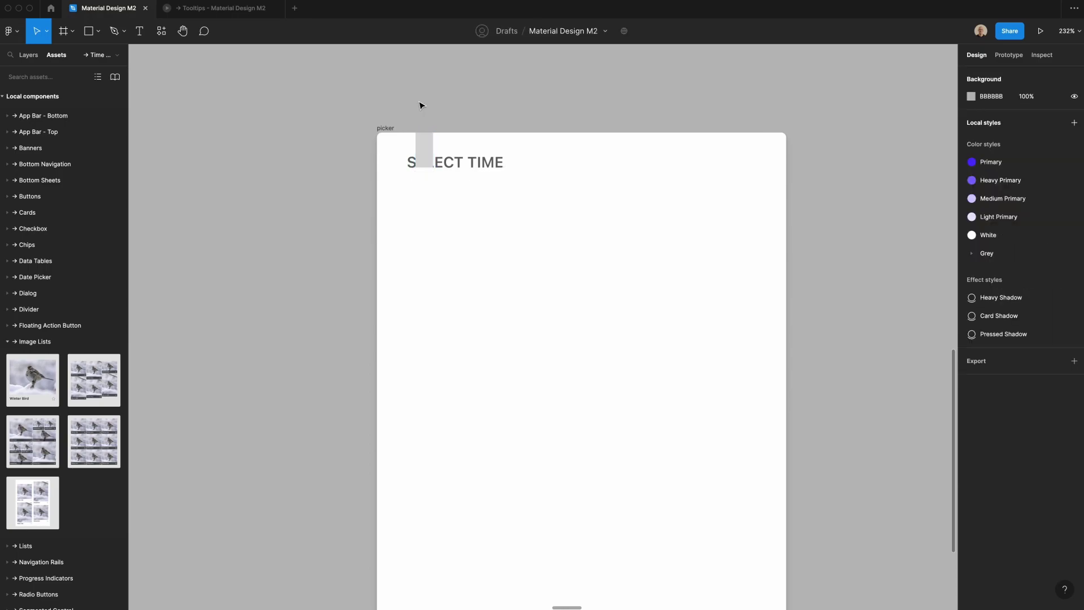
key("super+z")
key("Delete")
- Draw a rectangle about 85 × 64 below the SELECT TIME label and fill it with the Light Primary color style
key("r")
left_click_drag(404, 206, 510, 287)
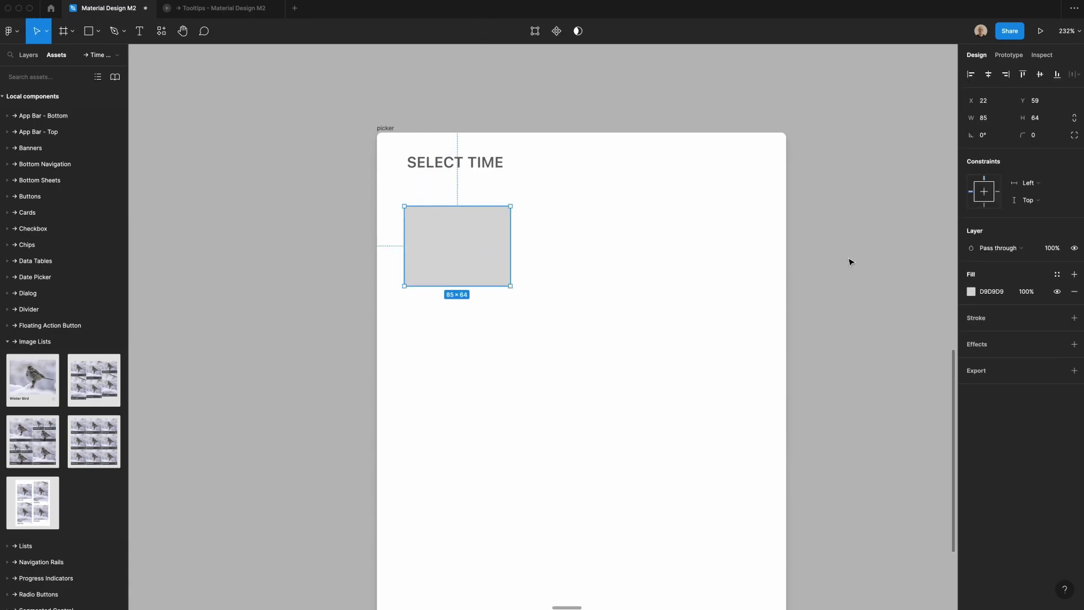
left_click(1074, 273)
left_click(1057, 274)
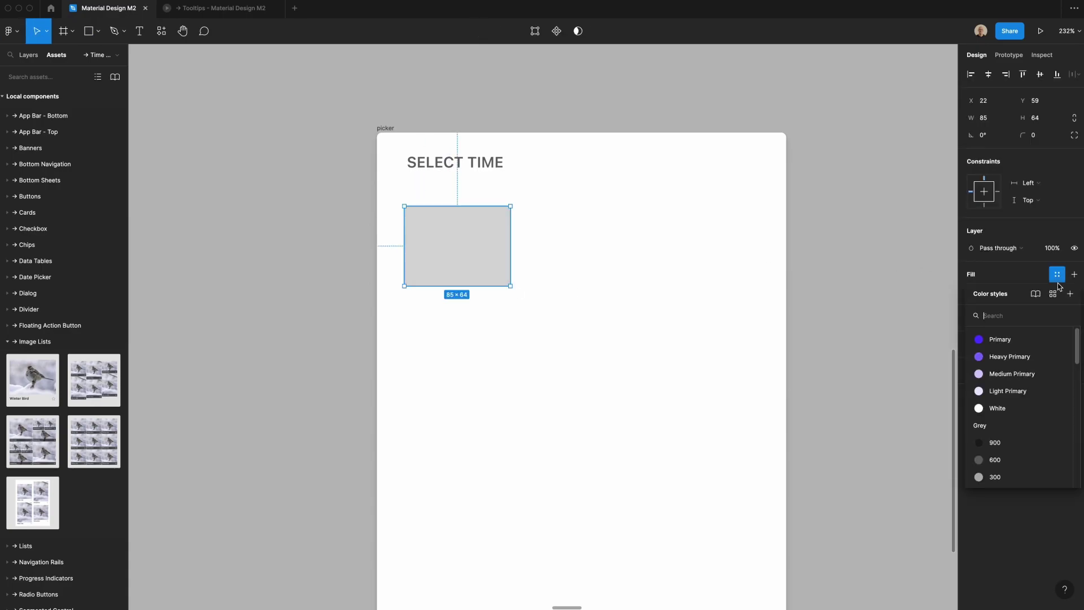
left_click(1058, 388)
left_click(993, 391)
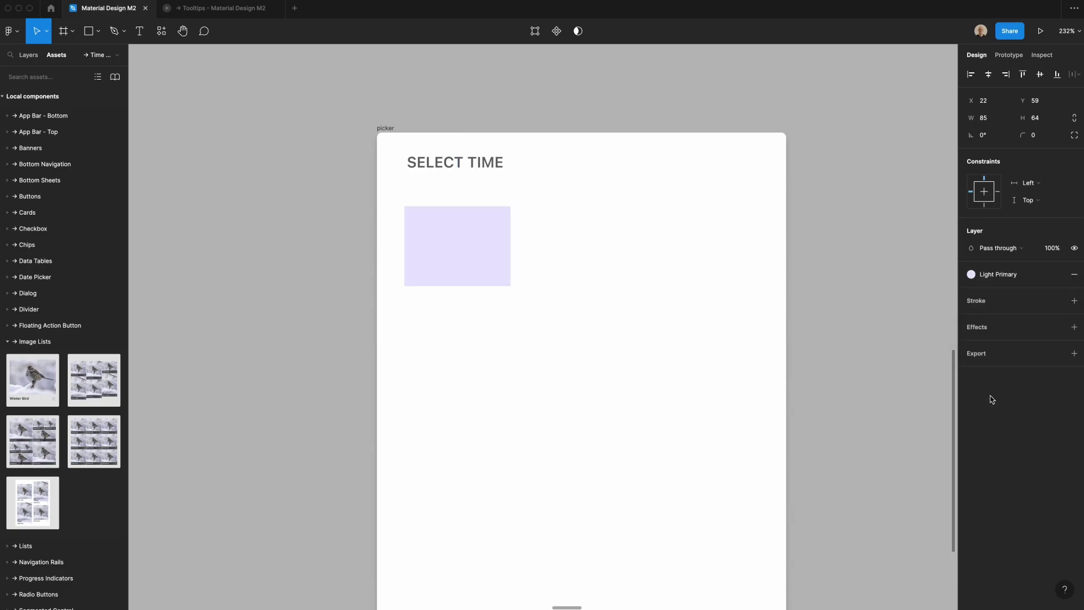
- Give the Light Primary rectangle a corner radius of 4 and resize it to 96 × 80
left_click(1048, 135)
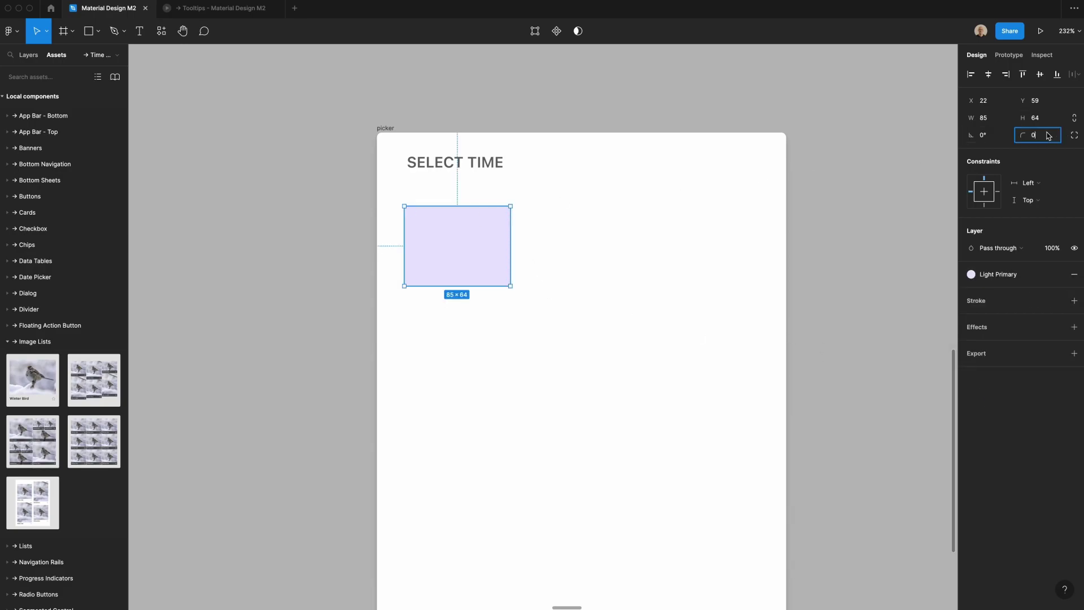
type("4")
key("Return")
scroll(833, 105, "up", 2)
scroll(833, 104, "right", 3)
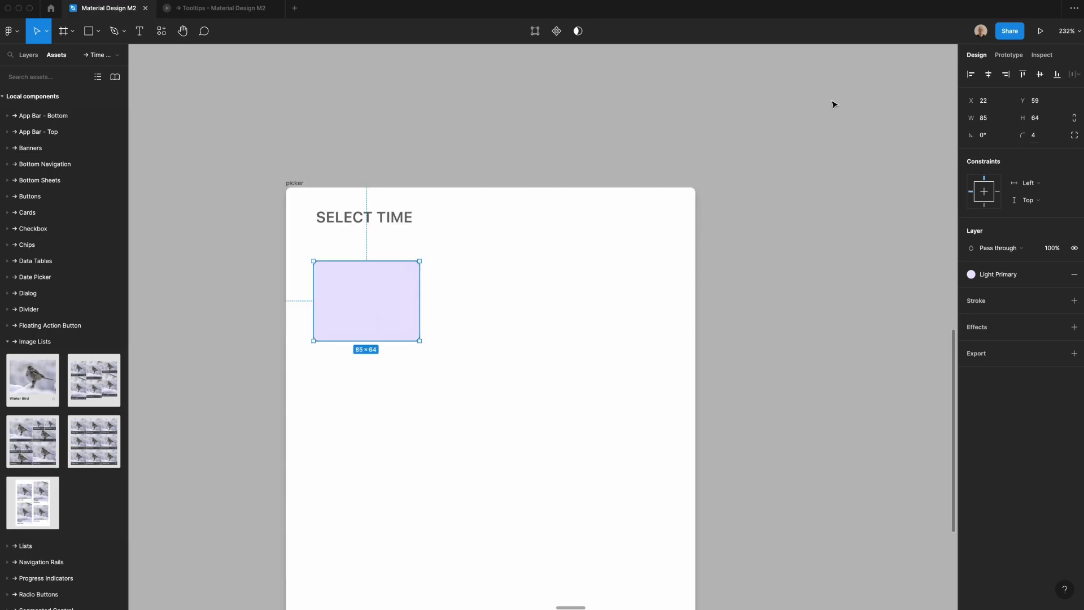
left_click(980, 124)
type("96")
key("Tab")
- Duplicate the rectangle to its right at X 142, Y 59 and fill the copy with Grey/100
left_click_drag(378, 326, 507, 326, "alt")
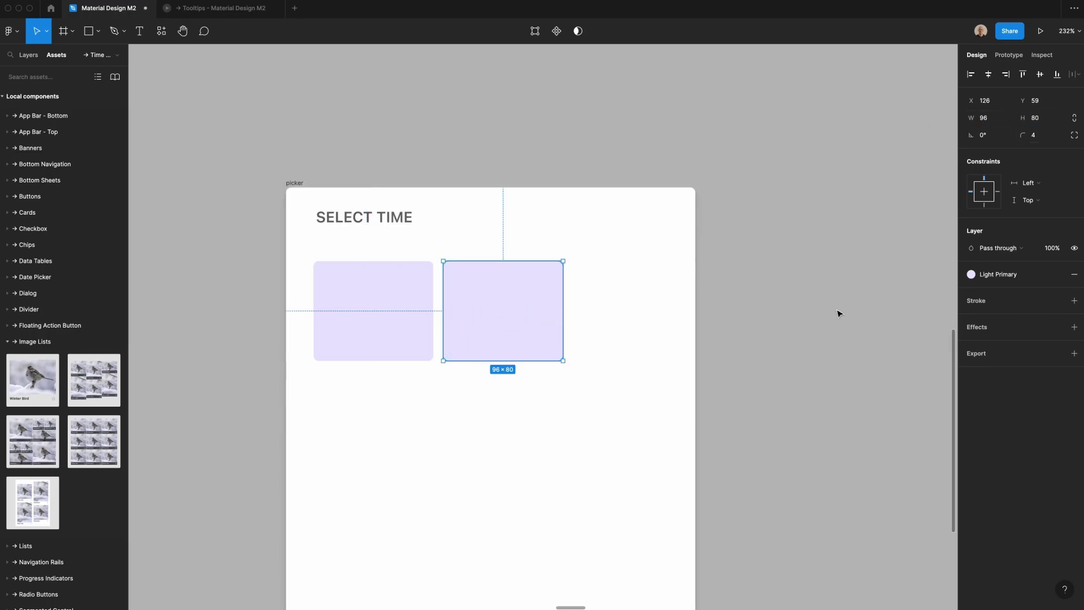
left_click(1033, 276)
scroll(1005, 383, "down", 3)
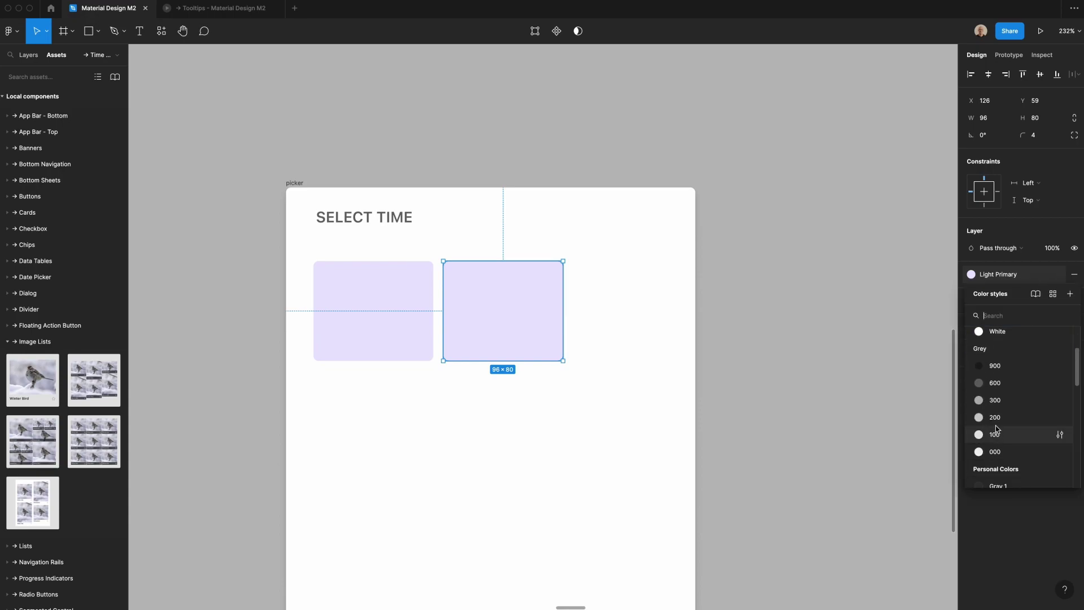
left_click(997, 434)
left_click_drag(501, 312, 520, 317)
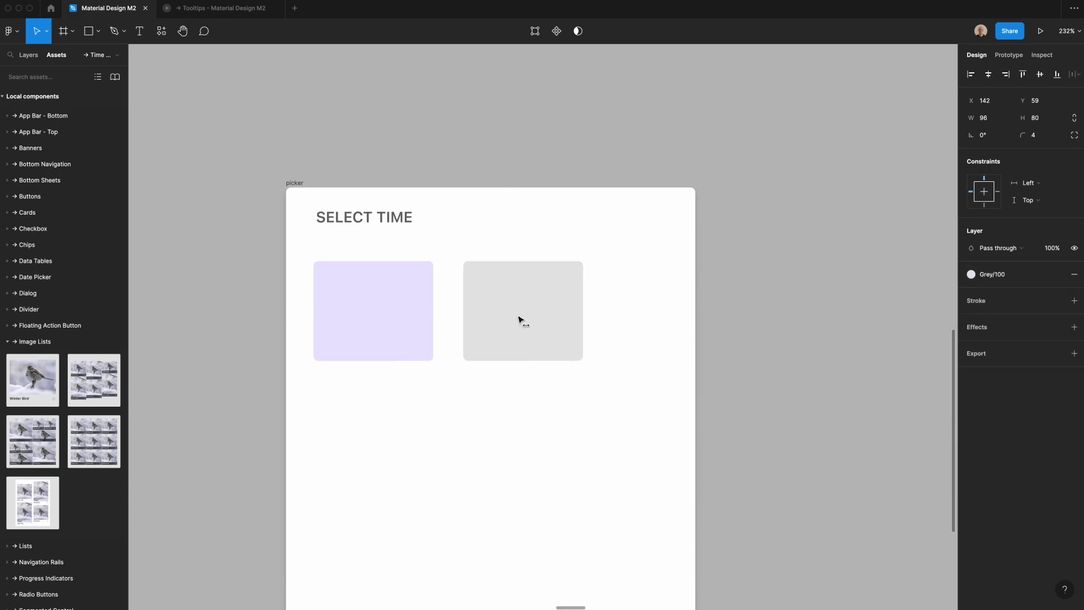
- Move both rectangles together to Y 52, with the Light Primary one 24 from the picker frame's left edge
left_click(406, 307, "shift")
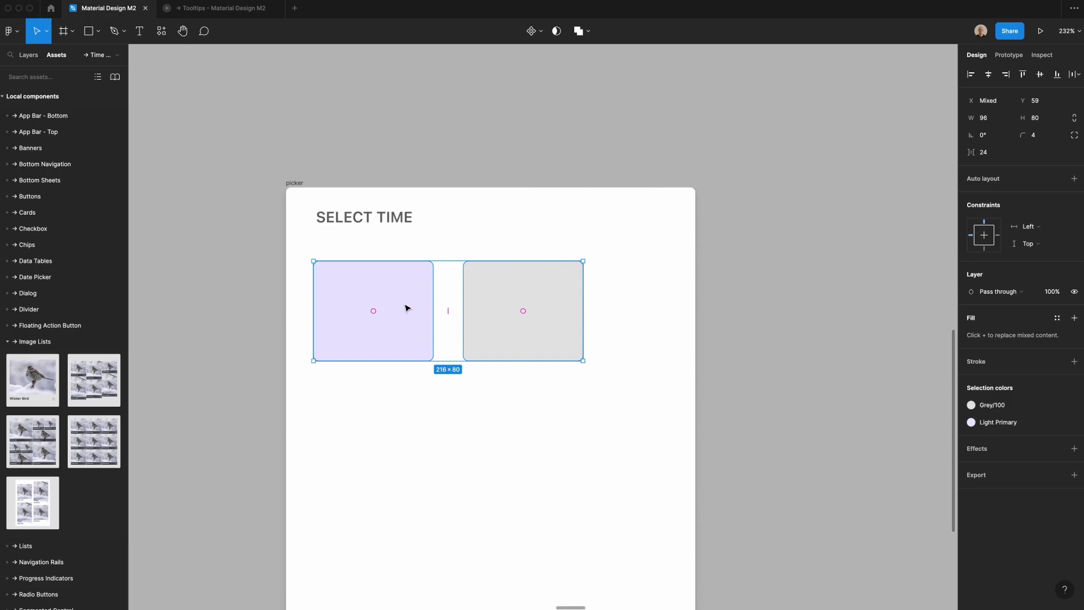
scroll(380, 179, "left", 1)
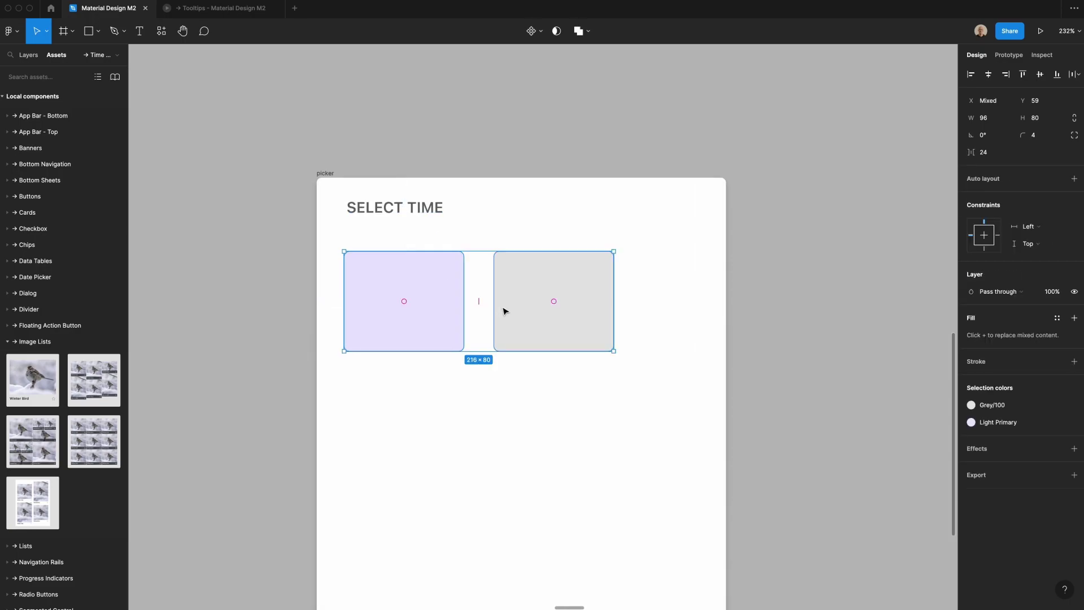
key("alt")
key("Up")
key("Up")
key("Up")
key("Up")
key("Up")
key("Up")
key("Up")
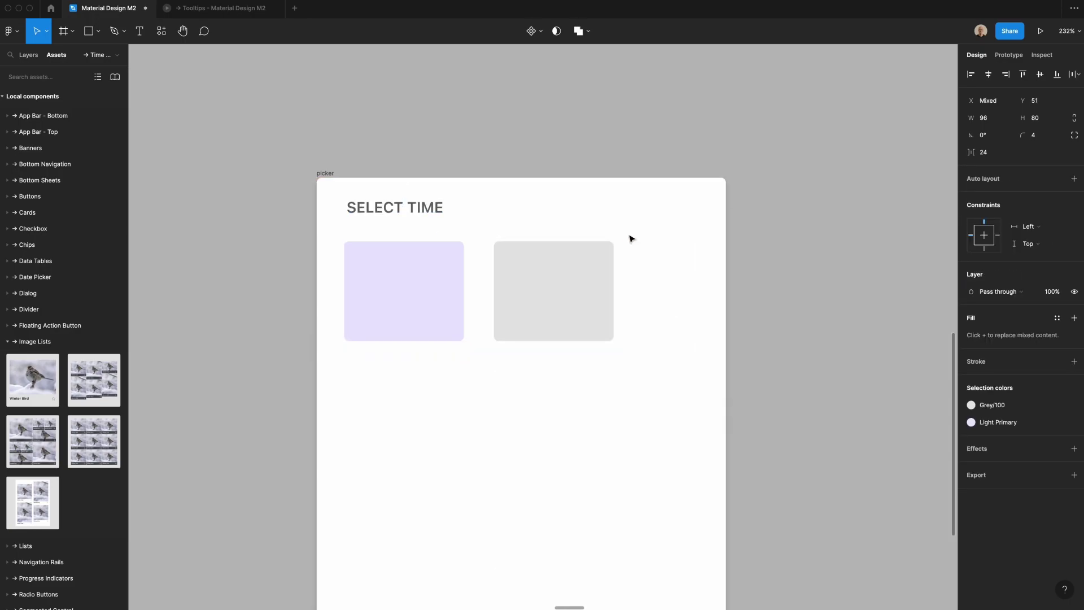
key("alt")
key("Right")
key("Right")
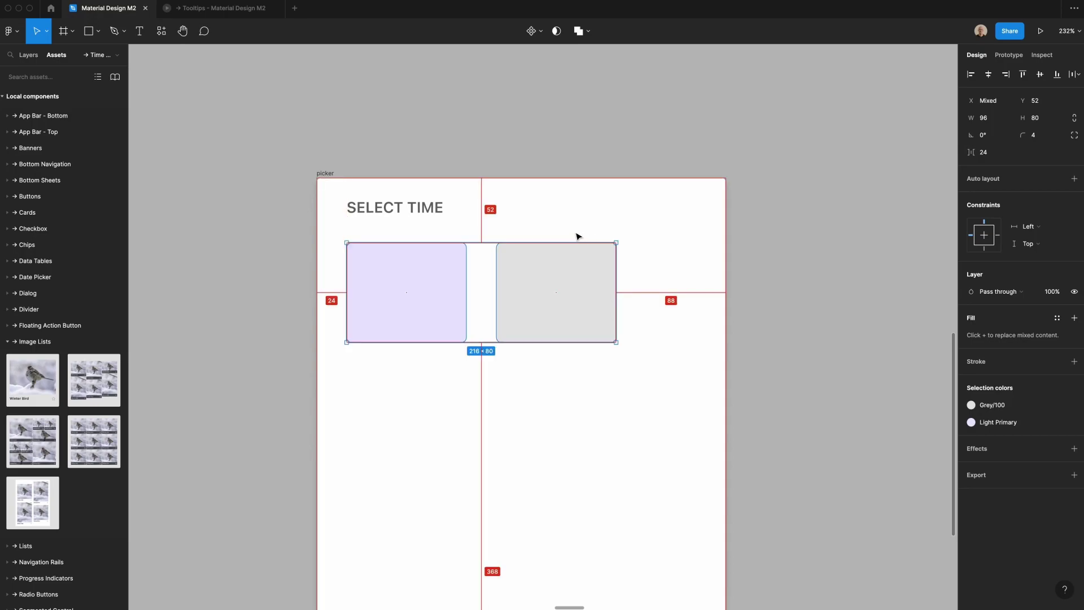
left_click(481, 155)
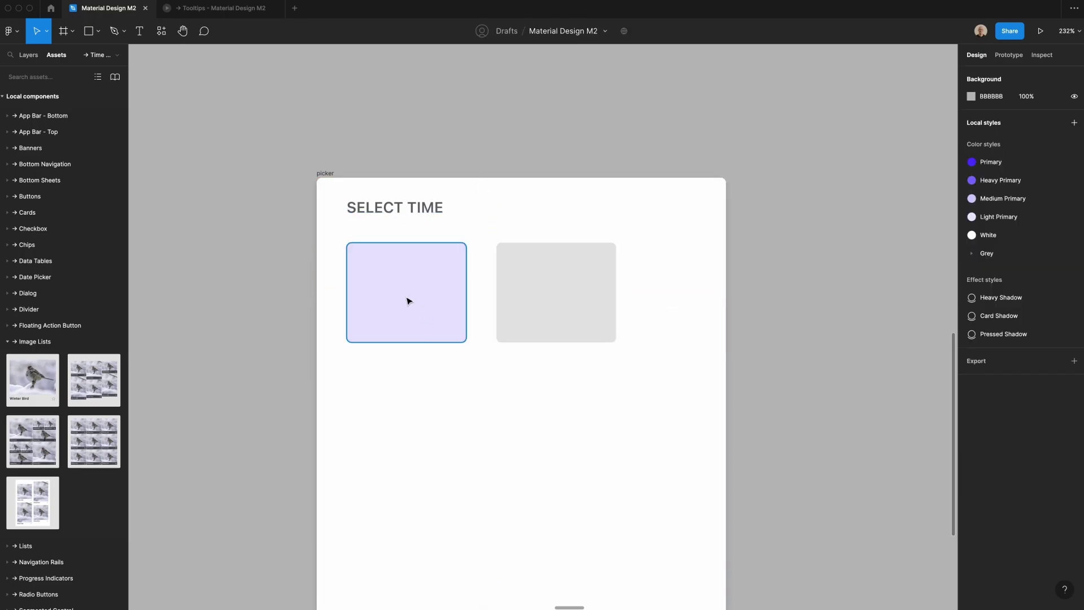
- Add the text 7, style it Regular 56 with line height 64 in Primary, and place it inside the Light Primary box
key("t")
left_click(479, 416)
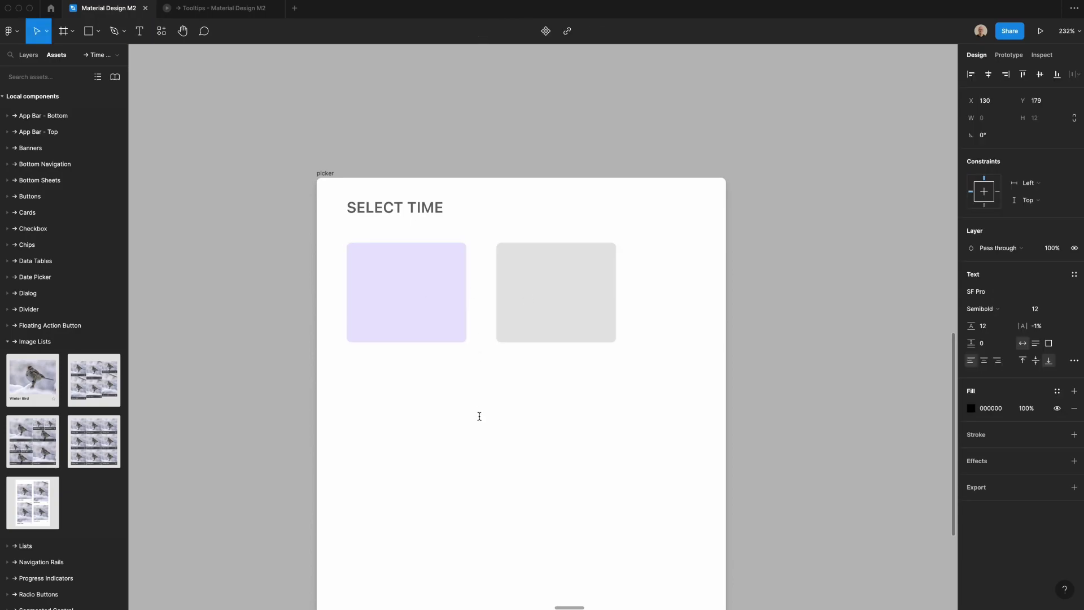
type("7")
key("Escape")
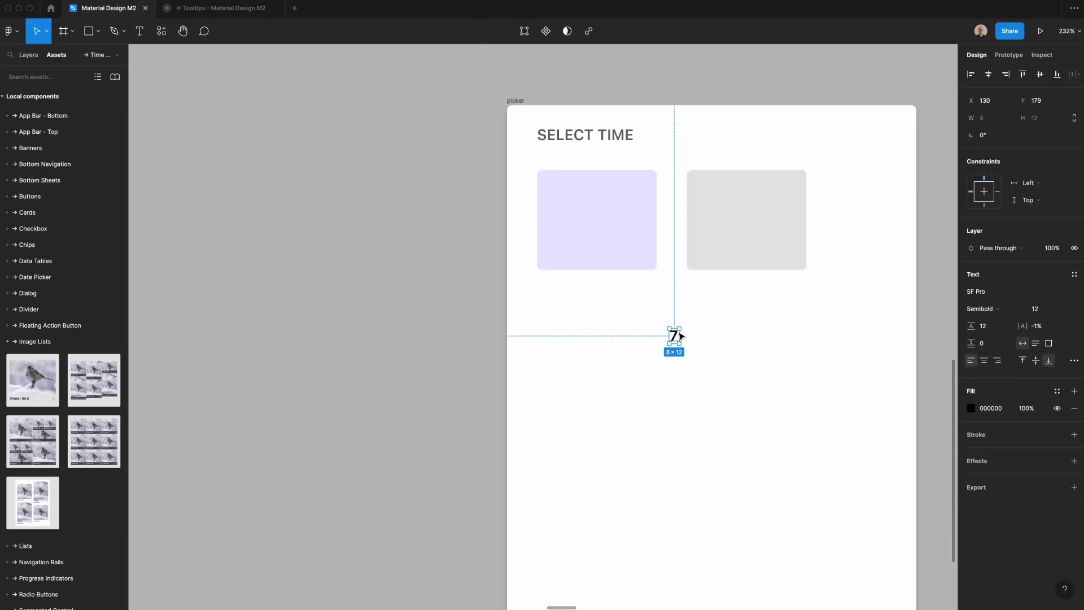
scroll(682, 336, "right", 3)
key("super+alt+v")
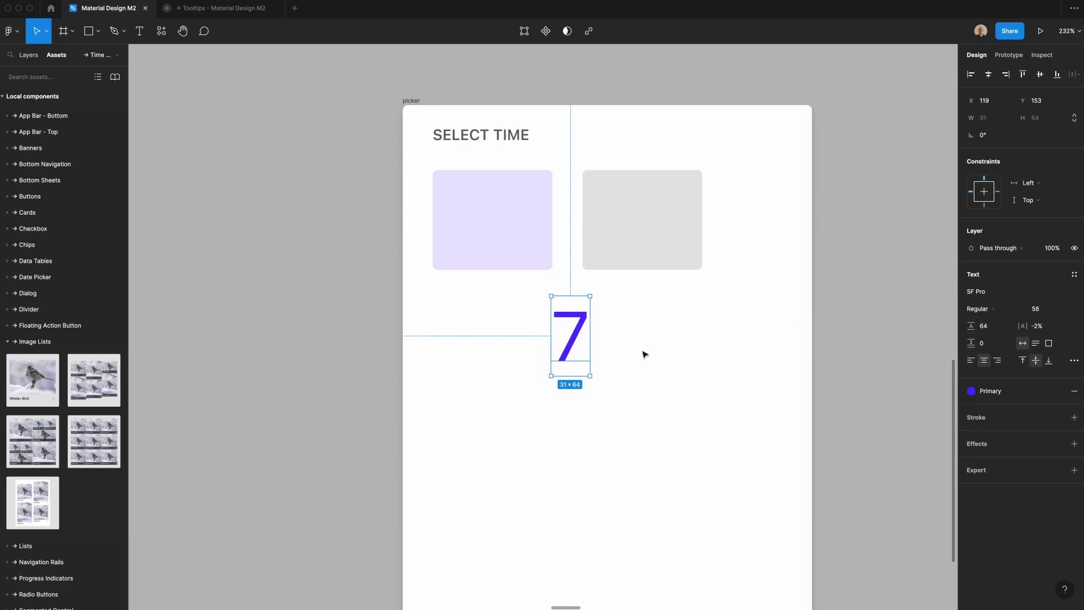
left_click_drag(576, 346, 499, 229)
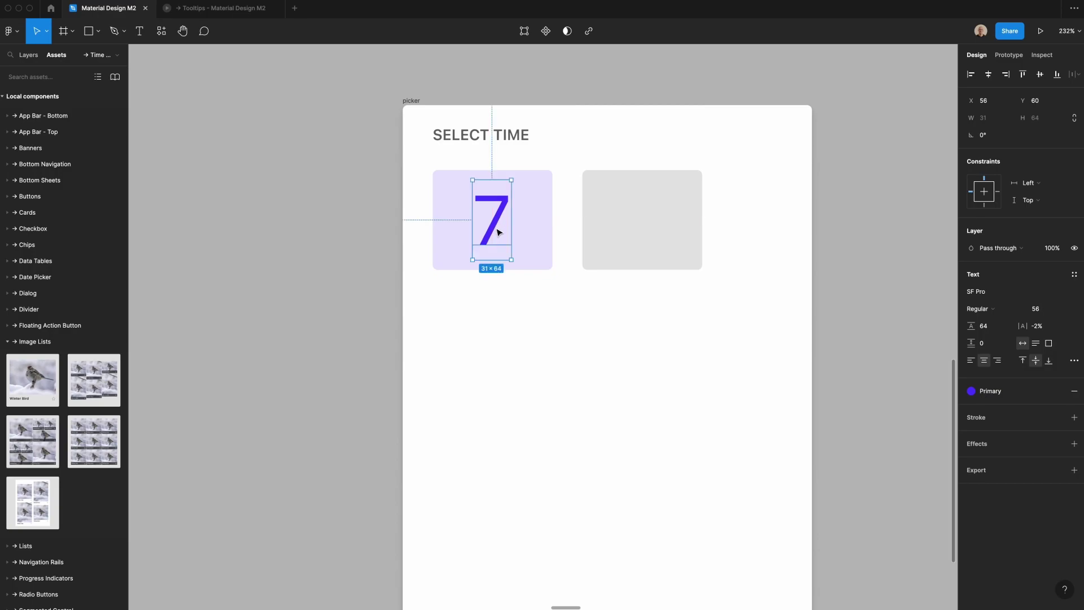
- Widen the 7 text box to 80 and position it at X 32, Y 60 so it is centred in the hour box
key("alt")
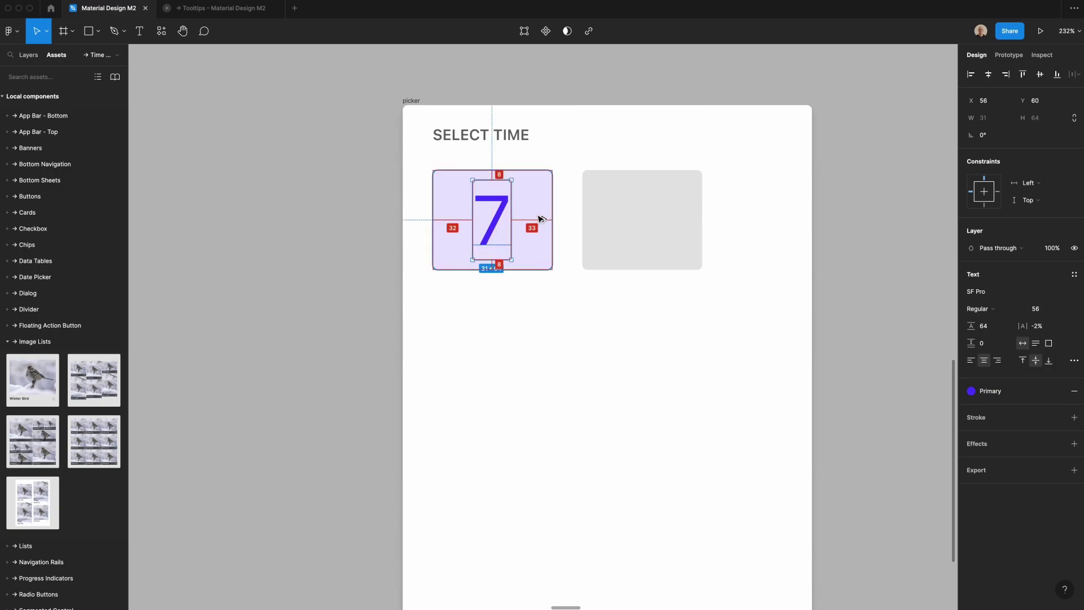
left_click_drag(510, 216, 450, 227)
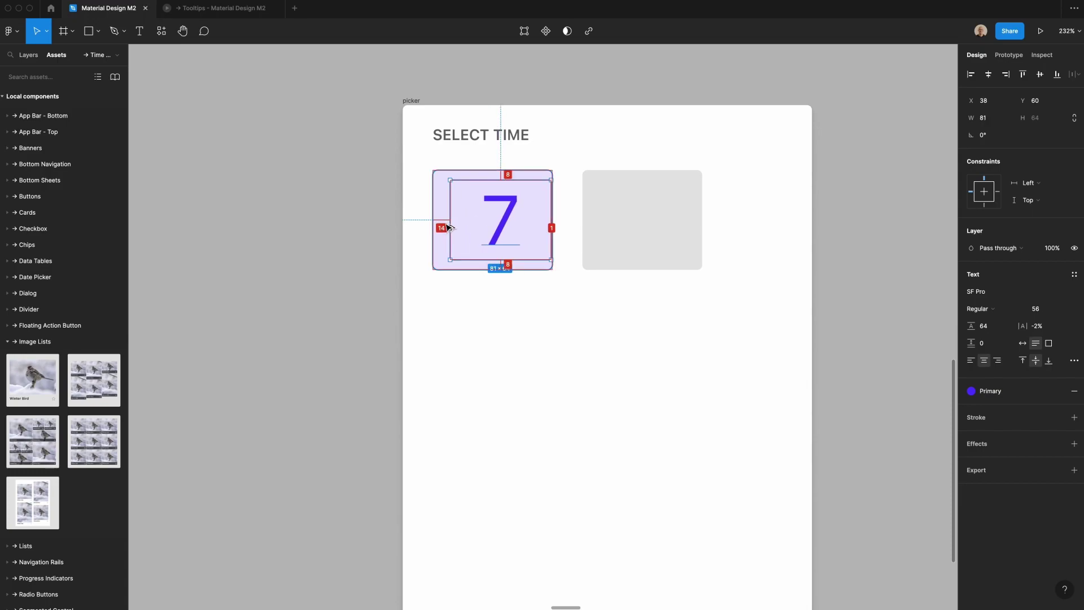
key("Left")
key("Left")
key("Left")
key("Left")
key("Left")
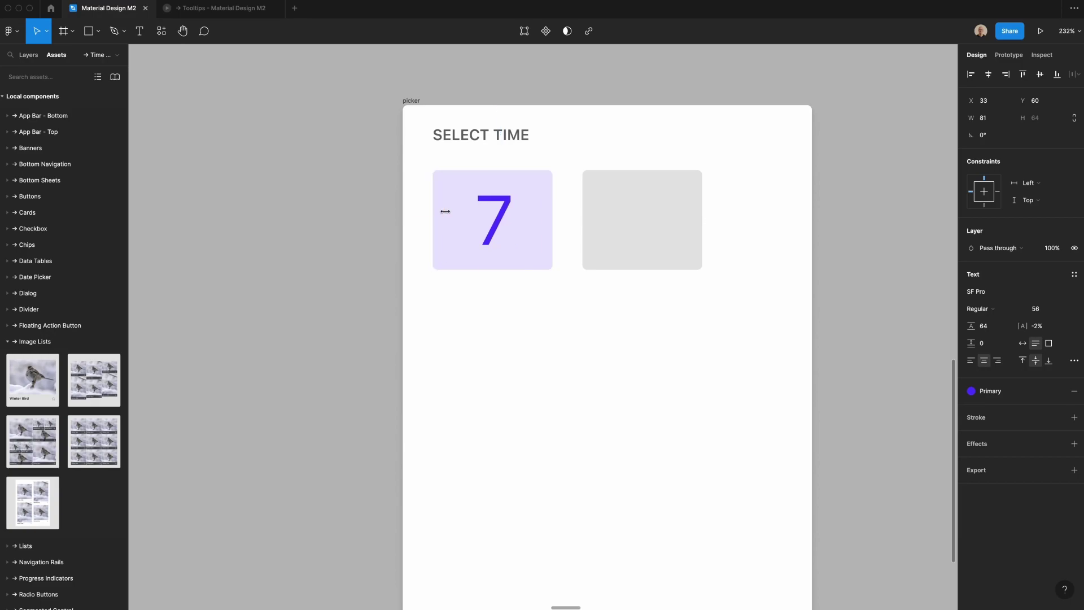
key("Left")
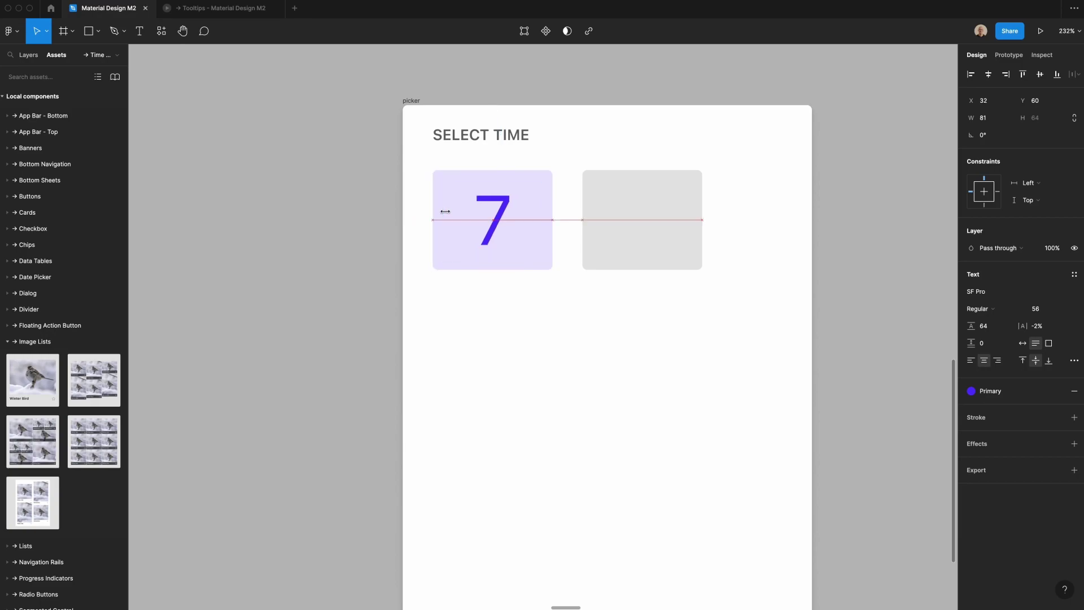
left_click(999, 118)
type("80")
key("Return")
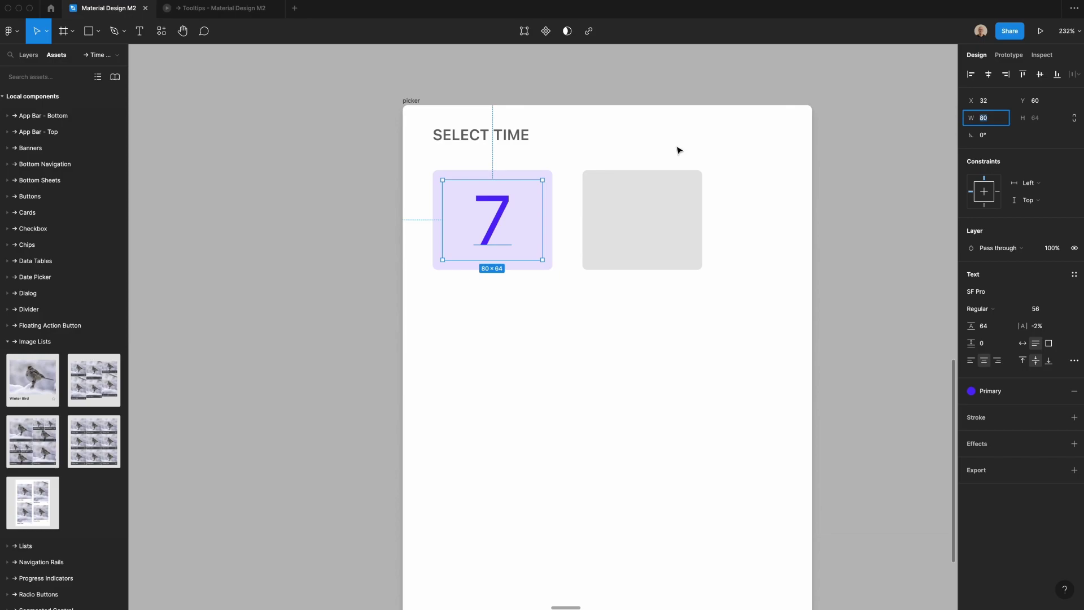
- Duplicate the 7 into the grey box at X 152, fill the copy with Grey/900 and change its text to 00
left_click_drag(502, 226, 652, 227)
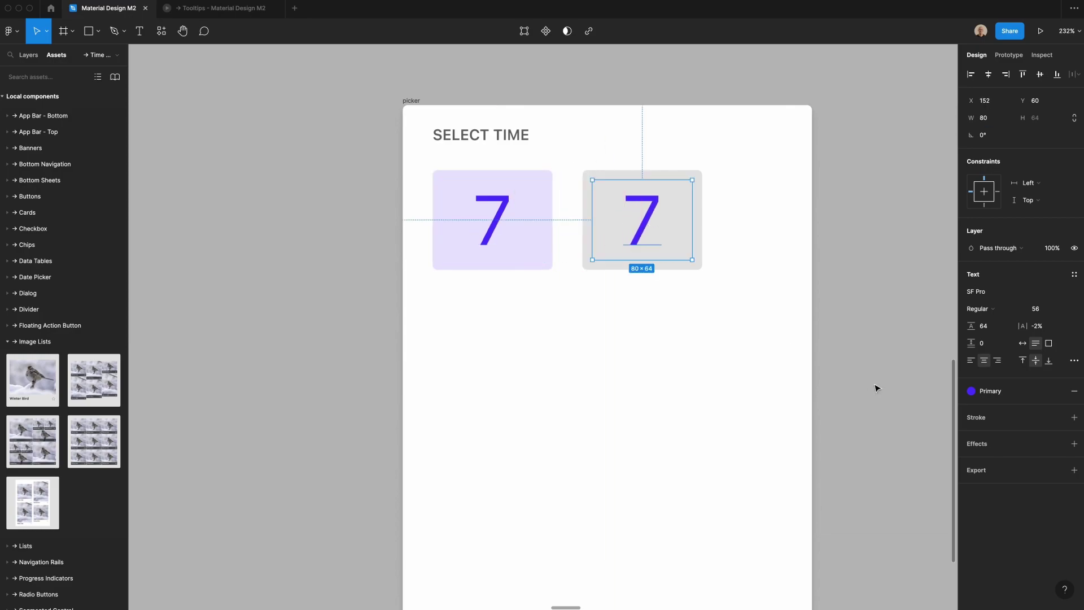
left_click(971, 390)
left_click(992, 560)
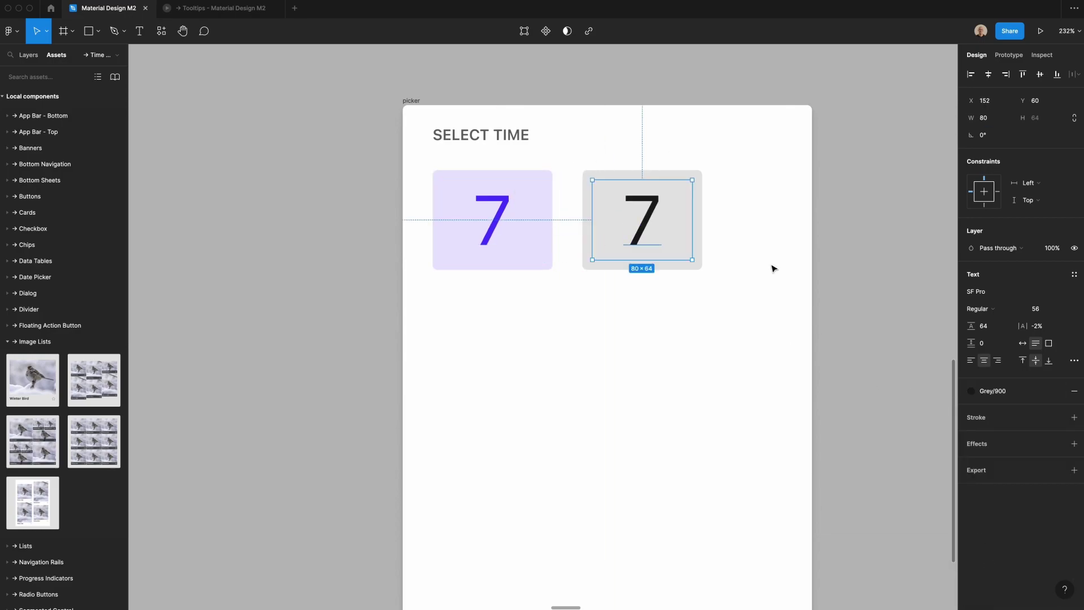
double_click(648, 224)
type("00")
key("Escape")
key("Escape")
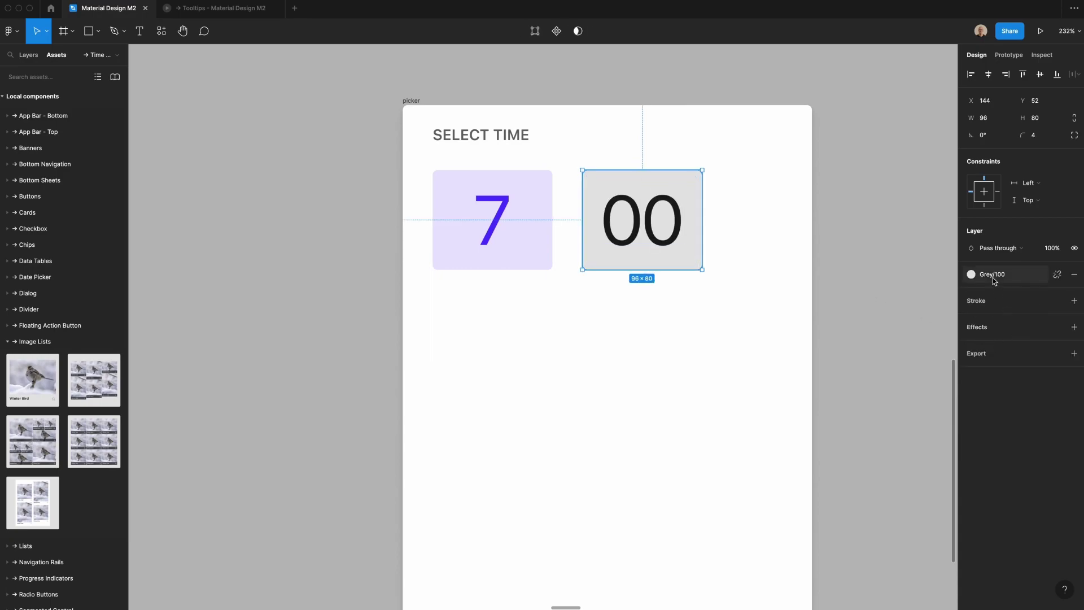
- Change the minute box's fill to a lighter grey color style
left_click(972, 274)
left_click(927, 416)
left_click(915, 365)
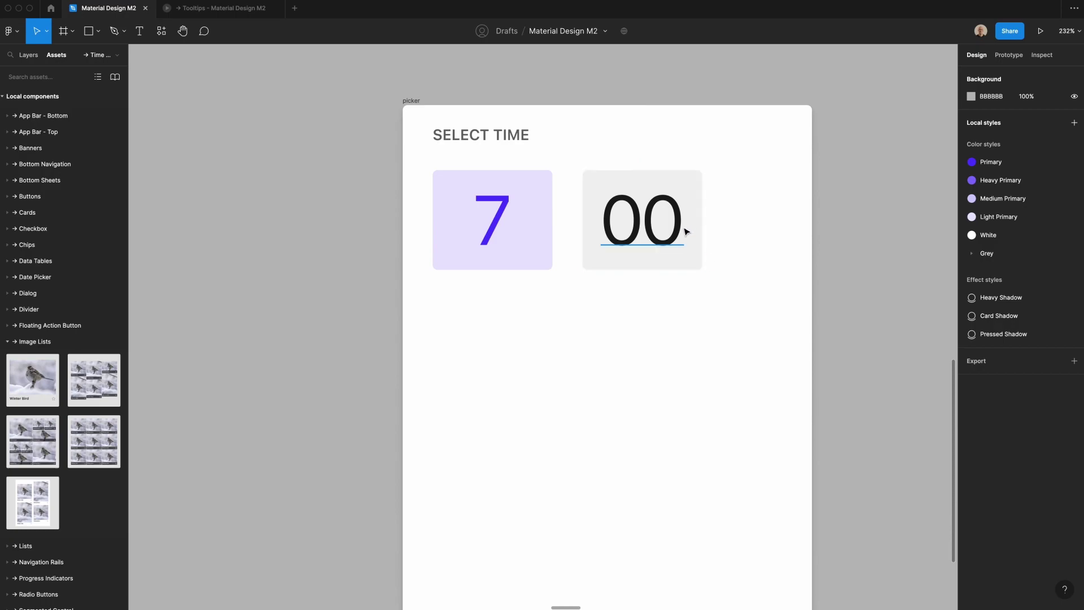
- Duplicate the 00 text below the boxes, change the copy to a colon and set its width to 24
left_click(664, 233)
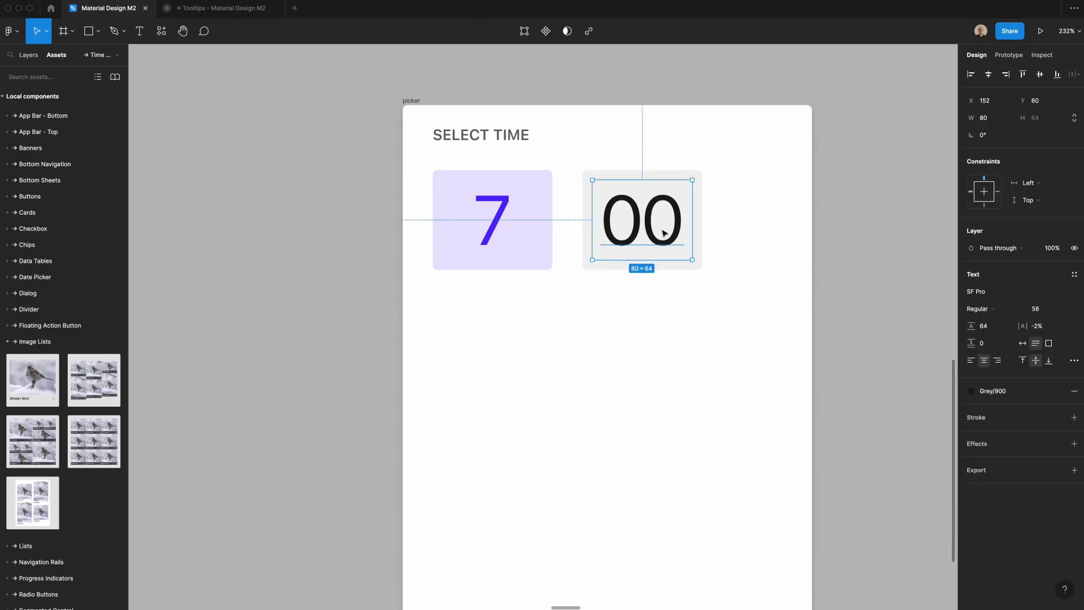
left_click_drag(664, 232, 665, 375)
type(":")
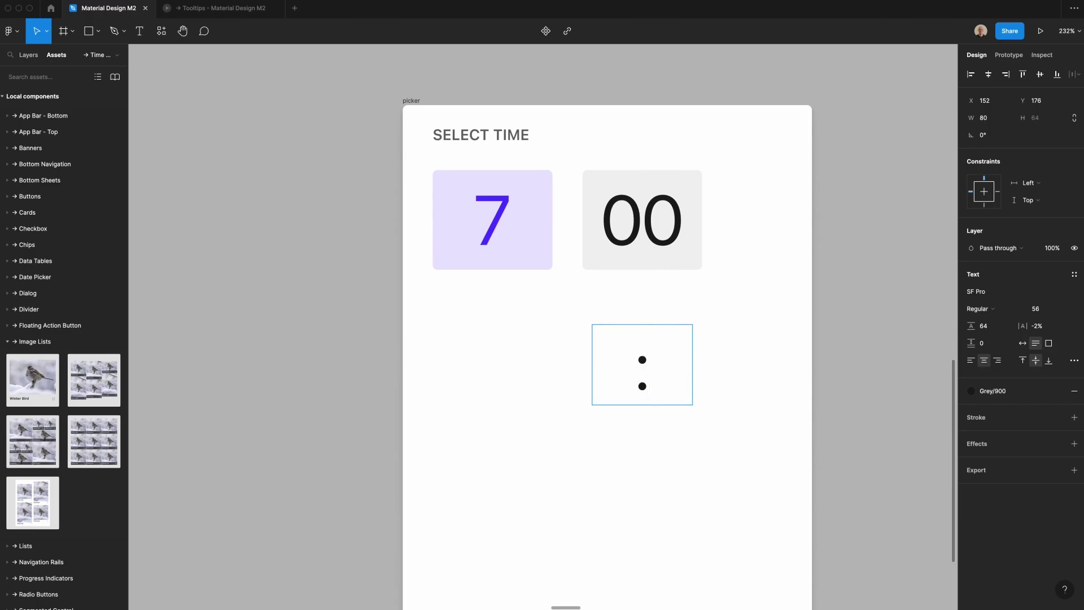
key("Escape")
left_click(984, 119)
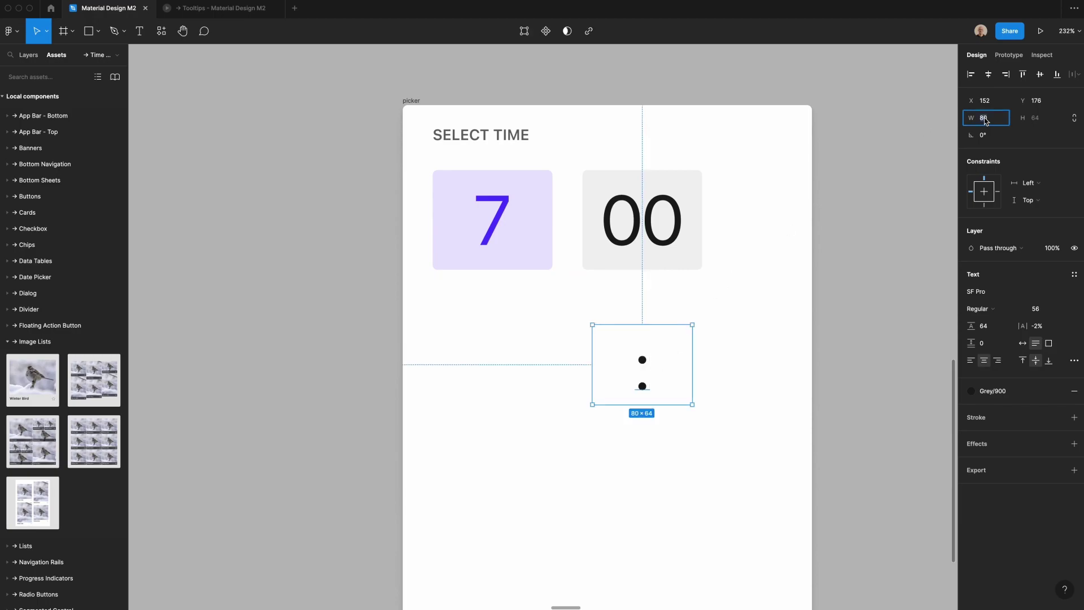
key("Return")
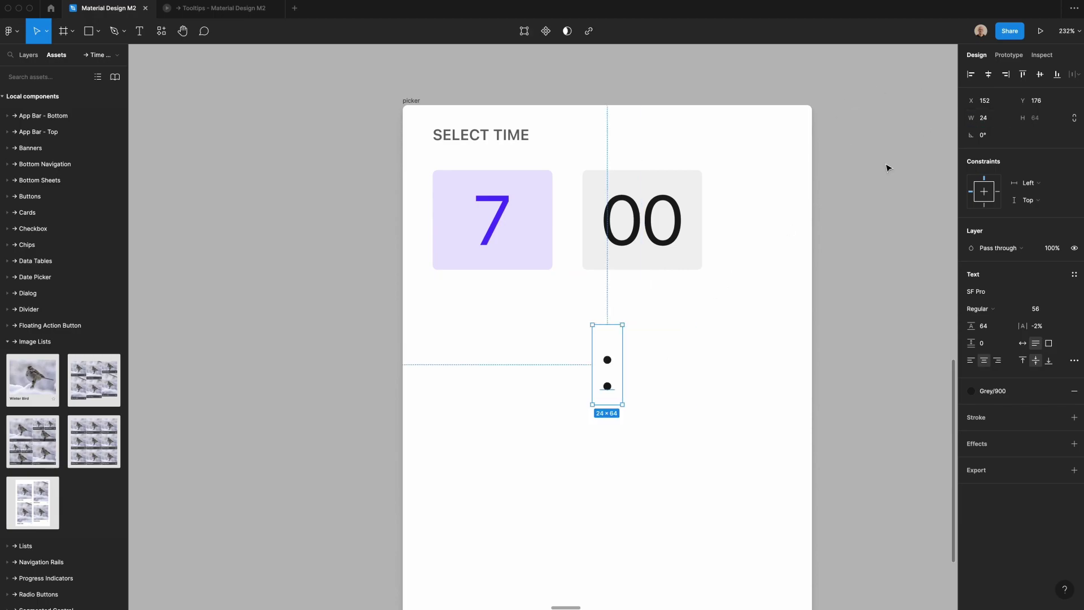
- Place the colon between the hour and minute boxes at X 120, Y 64, with a fixed height of 56 and bottom-aligned text
left_click_drag(609, 405, 580, 238)
left_click(1048, 360)
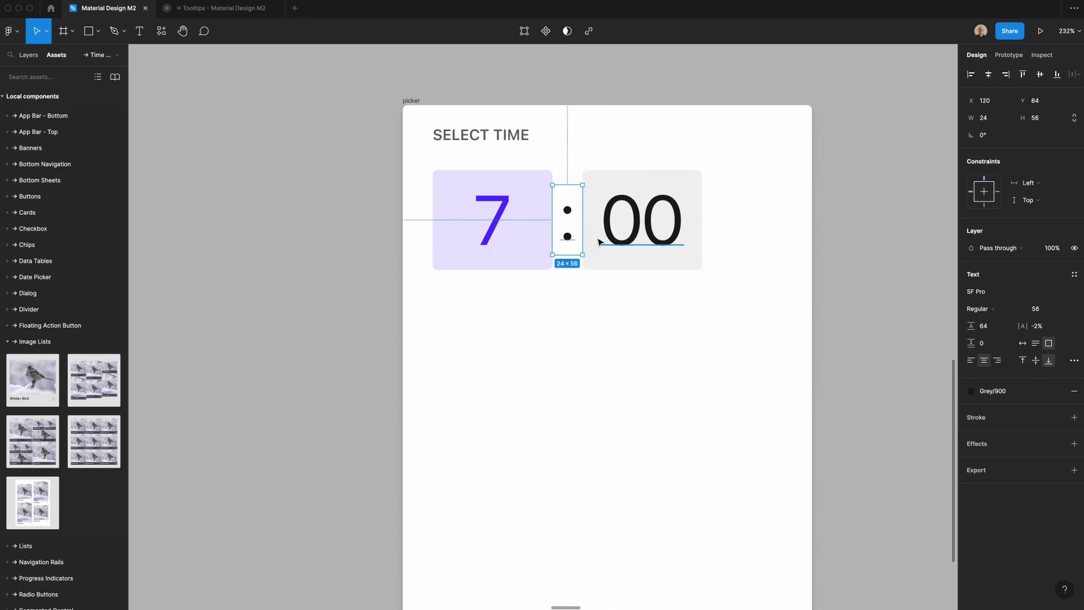
left_click(759, 286)
- Place a copy of the OK button just below the minute box's right edge at X 240, Y 140
scroll(759, 287, "down", 4)
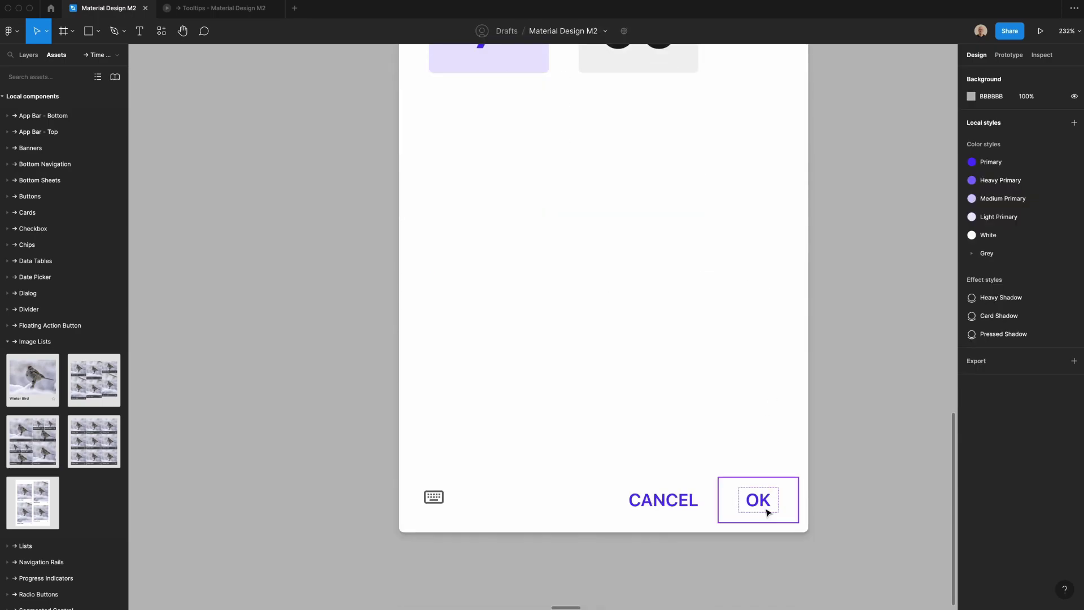
left_click_drag(764, 511, 743, 85)
scroll(736, 175, "up", 5)
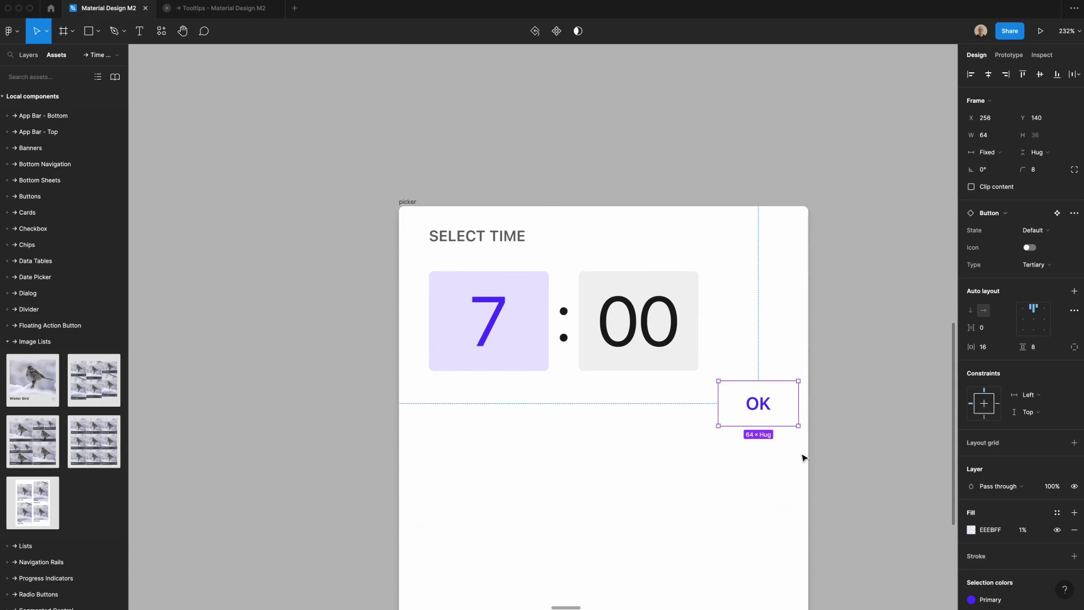
key("shift+Left")
key("shift+Left")
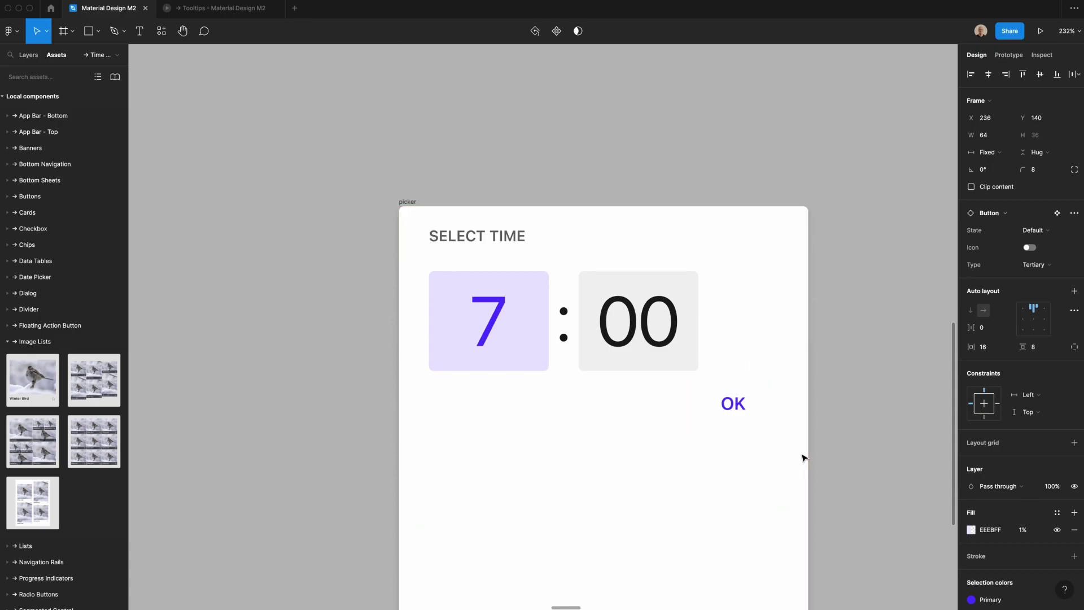
key("Right")
key("Right")
key("Right")
key("Right")
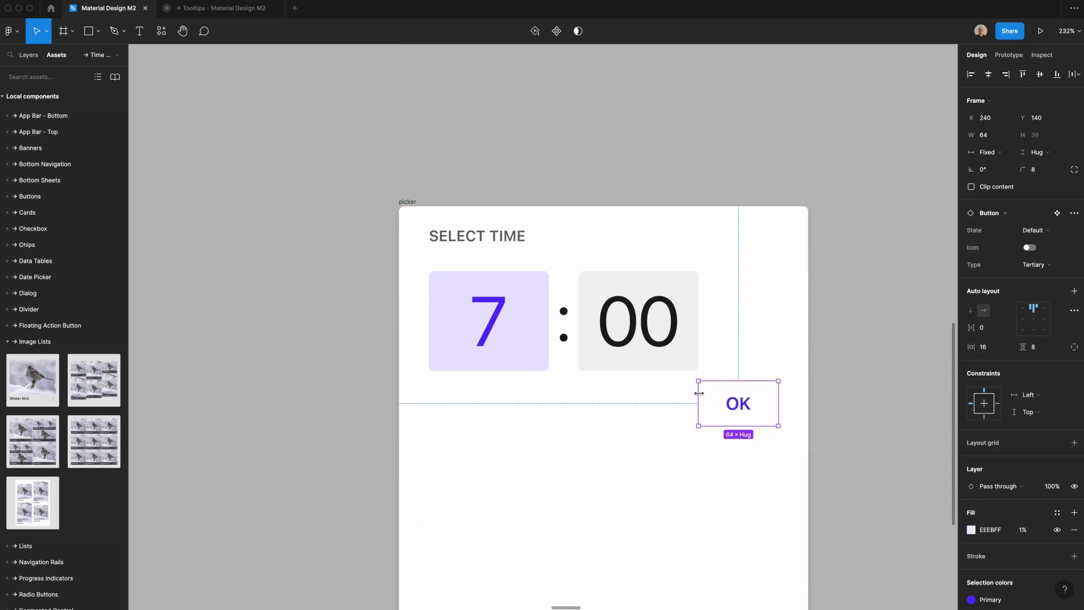
- Narrow the copied button to 52 at X 252, change its label to AM and set the label to auto width
left_click_drag(699, 392, 713, 394)
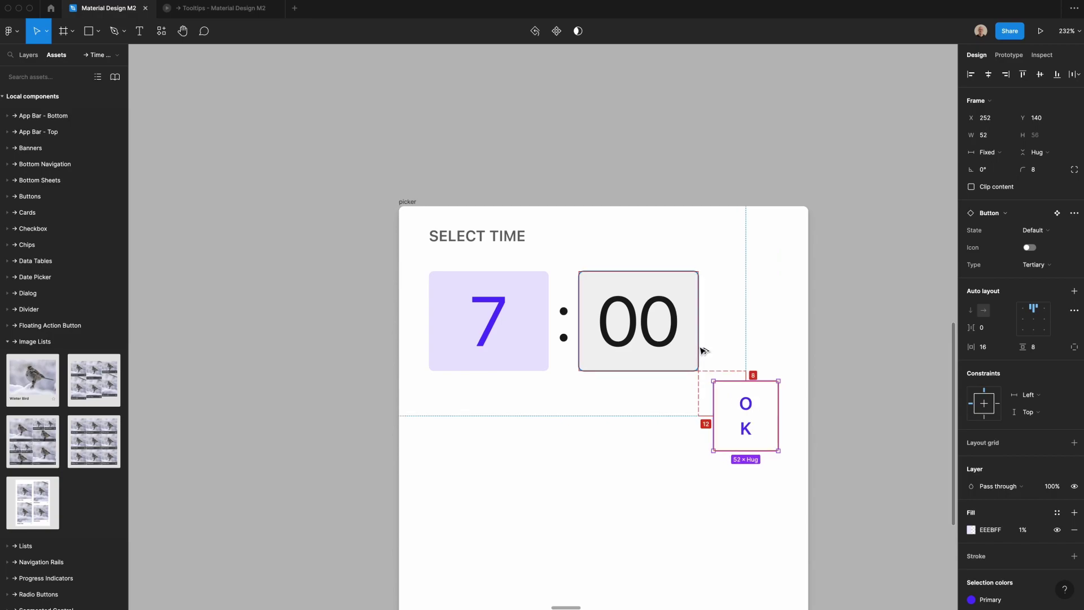
double_click(745, 405)
type("AM")
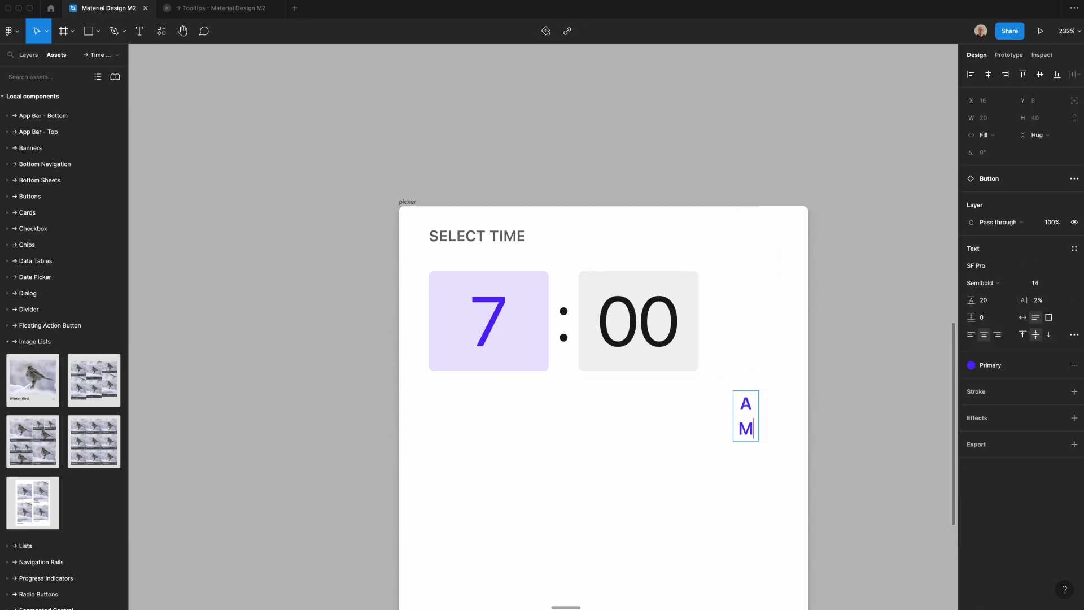
key("Escape")
left_click(1022, 317)
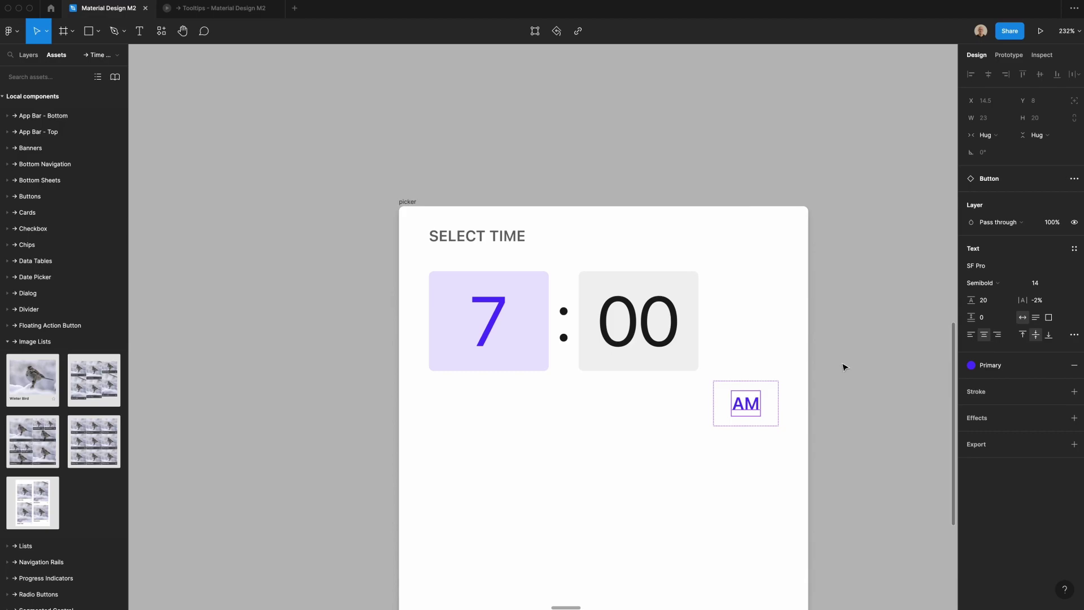
- Duplicate the AM button directly above and change the lower button's label to PM
left_click(693, 335)
left_click_drag(749, 419, 754, 370)
double_click(749, 402)
type("PM")
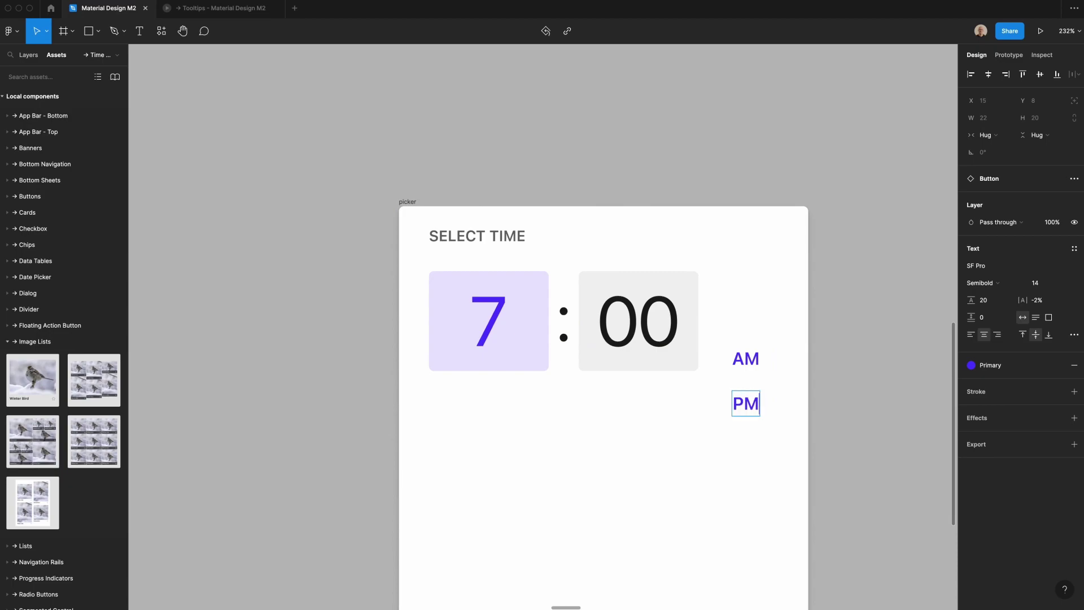
key("Escape")
- Stack the AM and PM buttons beside the minute box at 52 × 40 each and centre their labels
mouse_move(770, 380)
left_mouse_down()
mouse_move(770, 316)
mouse_move(758, 371)
left_mouse_up()
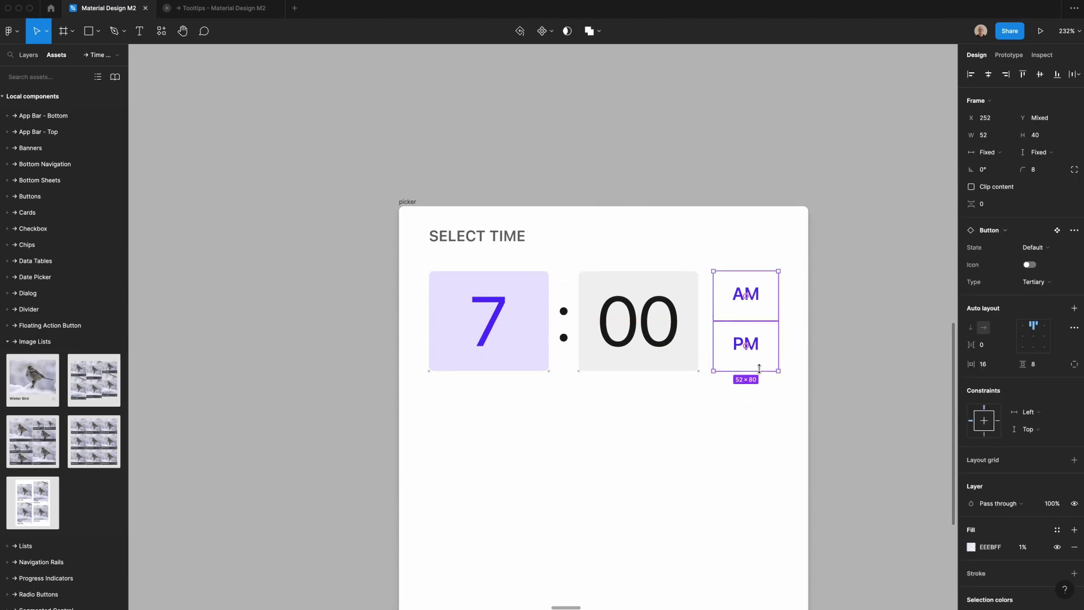
left_click(1032, 336)
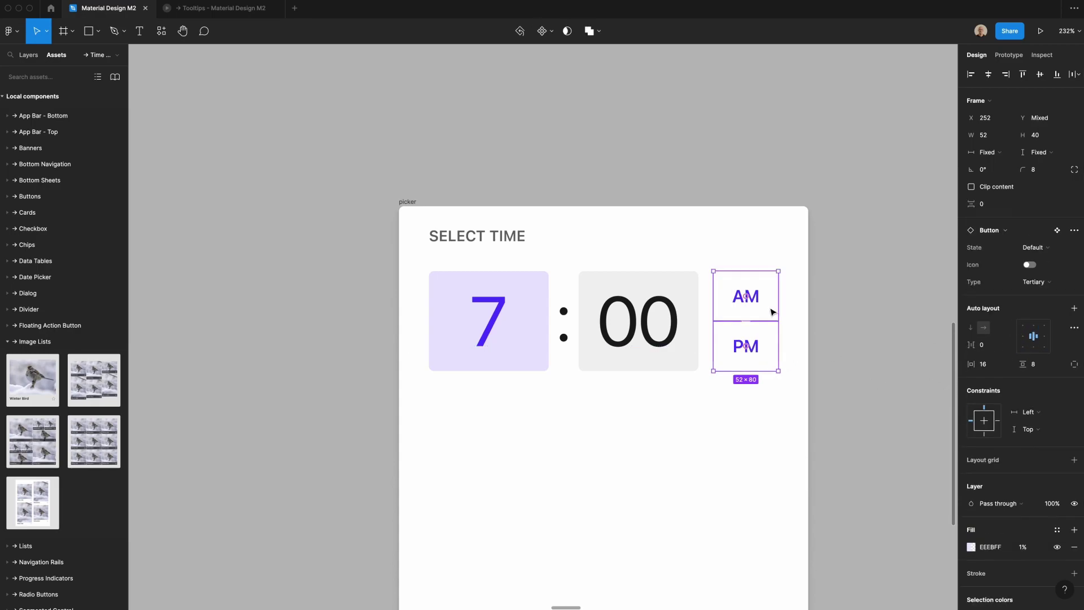
- Wrap the AM and PM buttons in one frame and set its corner radius to 4
key("alt+super+g")
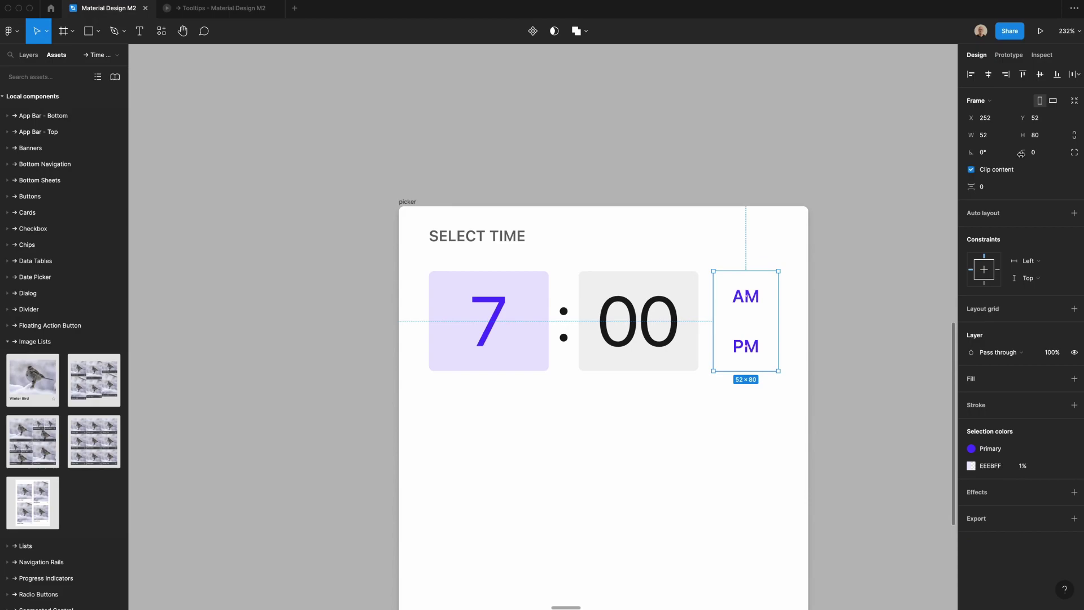
left_click(1038, 155)
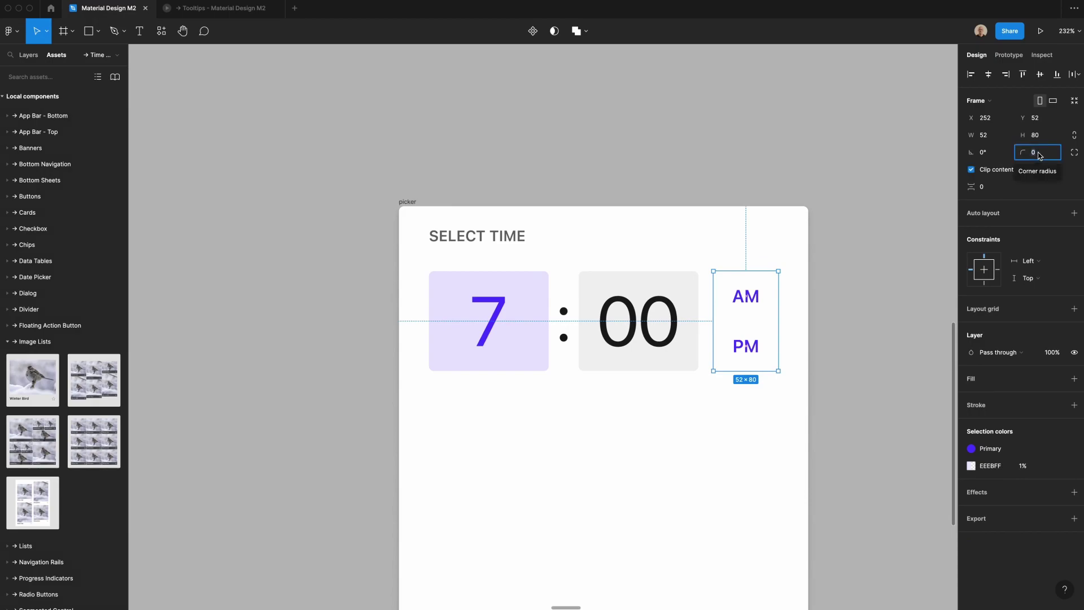
type("4")
key("Return")
- Add a stroke in the Grey/200 colour style to the frame around the AM and PM buttons
left_click(1057, 404)
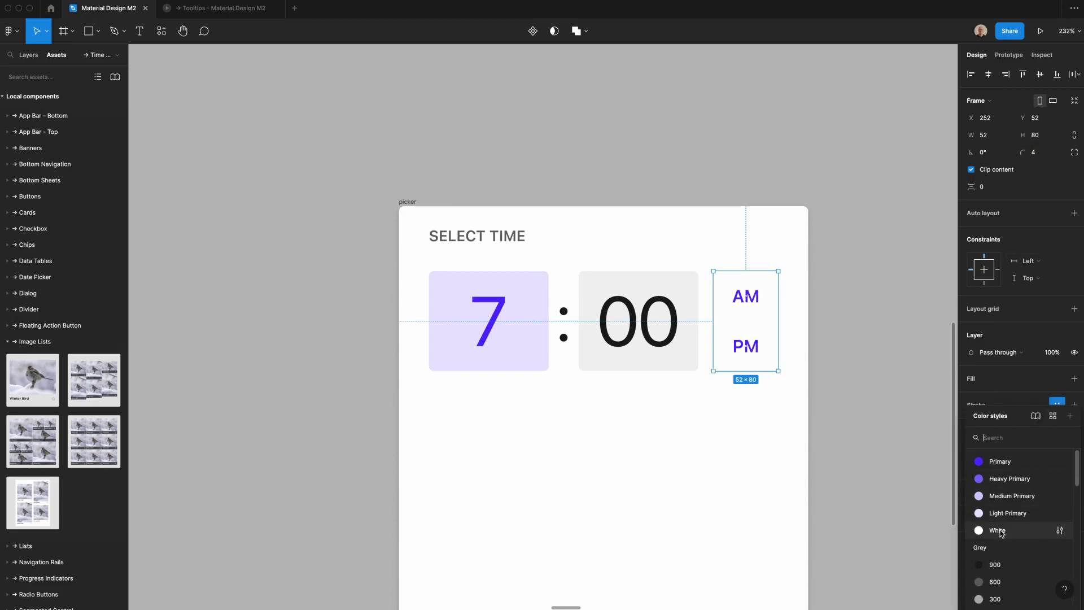
scroll(1001, 534, "down", 5)
left_click(1002, 479)
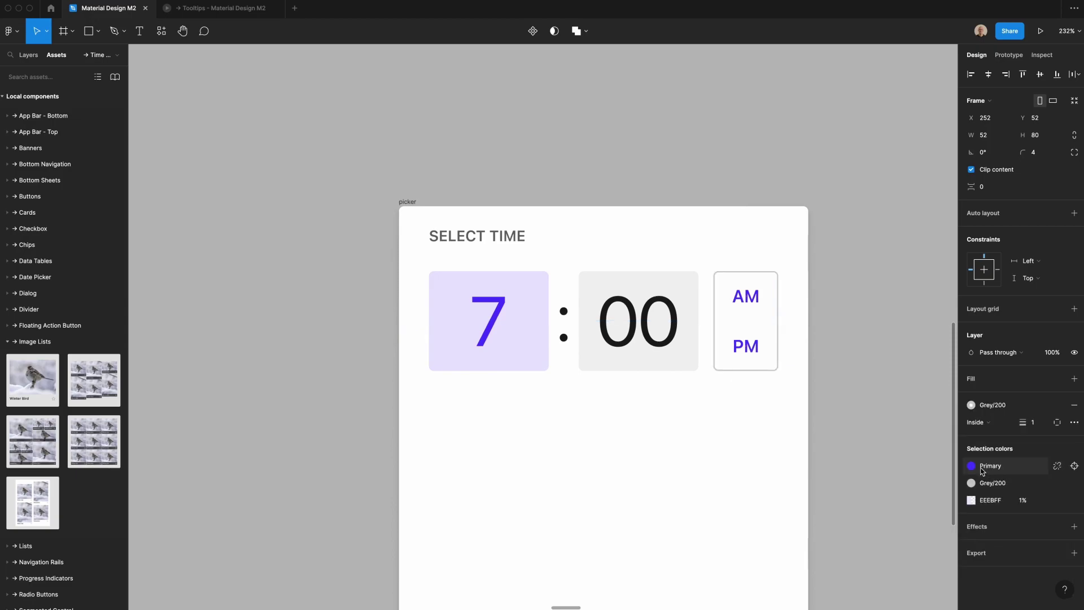
left_click(842, 382)
- Give the AM button a bottom-only stroke in Grey/200 and set its corner radius to 0
double_click(743, 302)
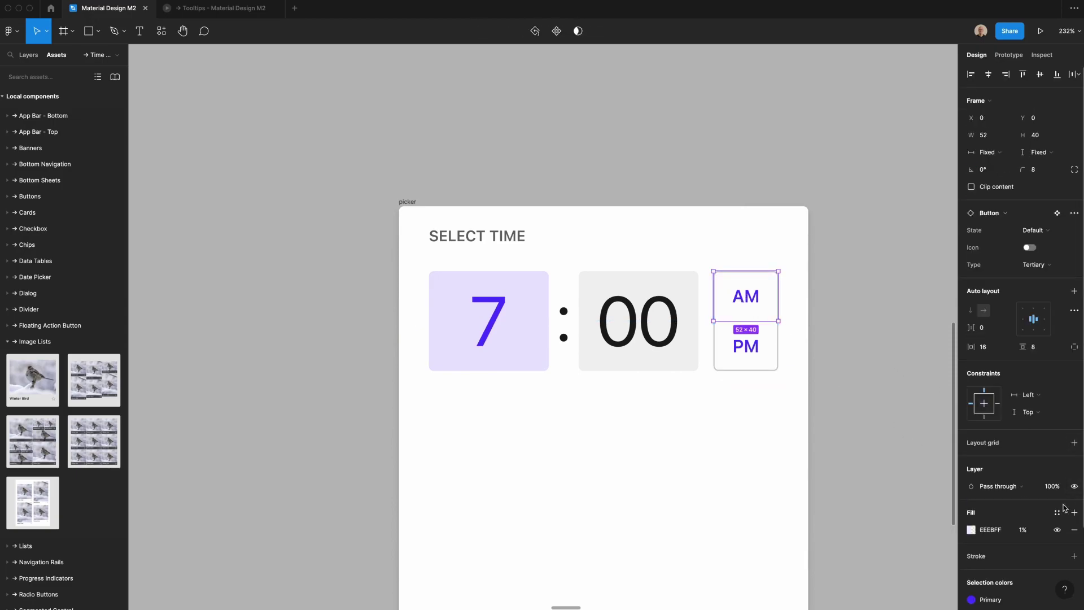
left_click(1074, 556)
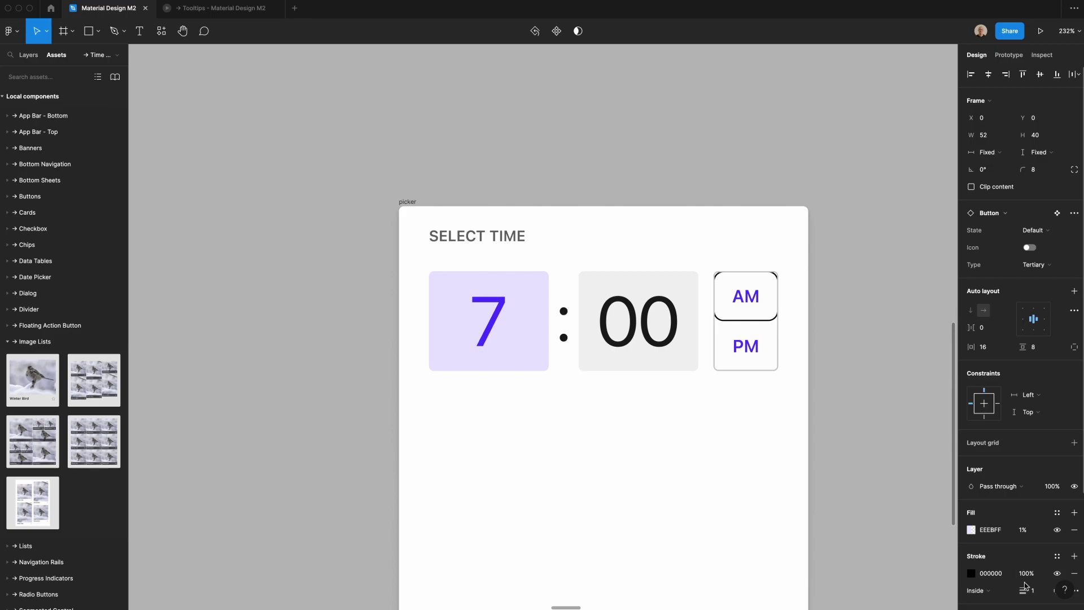
left_click(1059, 592)
left_click(1045, 551)
left_click(1055, 556)
scroll(1004, 525, "down", 5)
left_click(1003, 525)
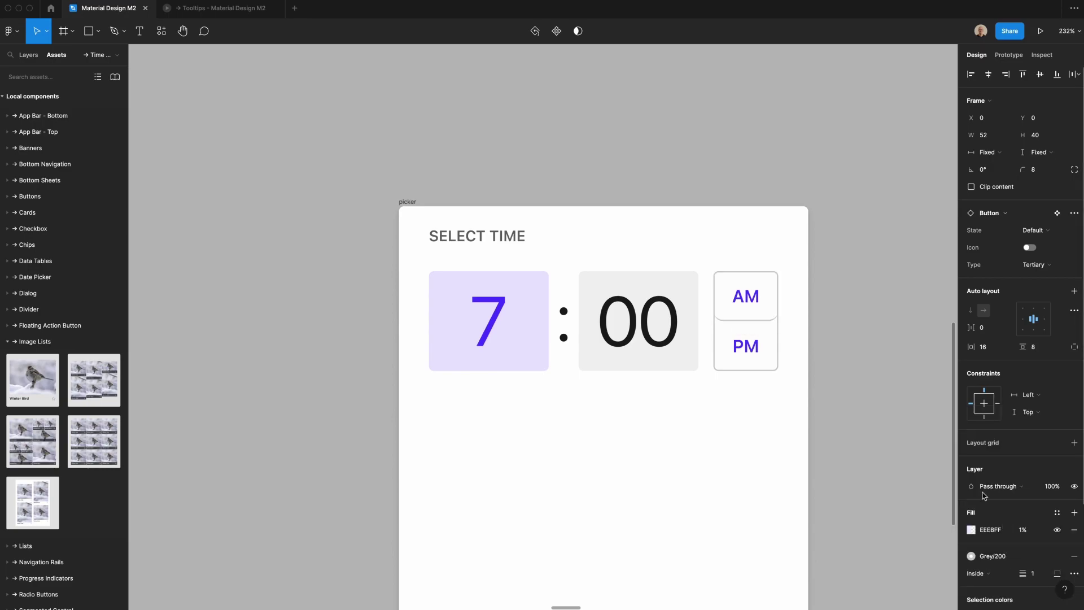
key("Return")
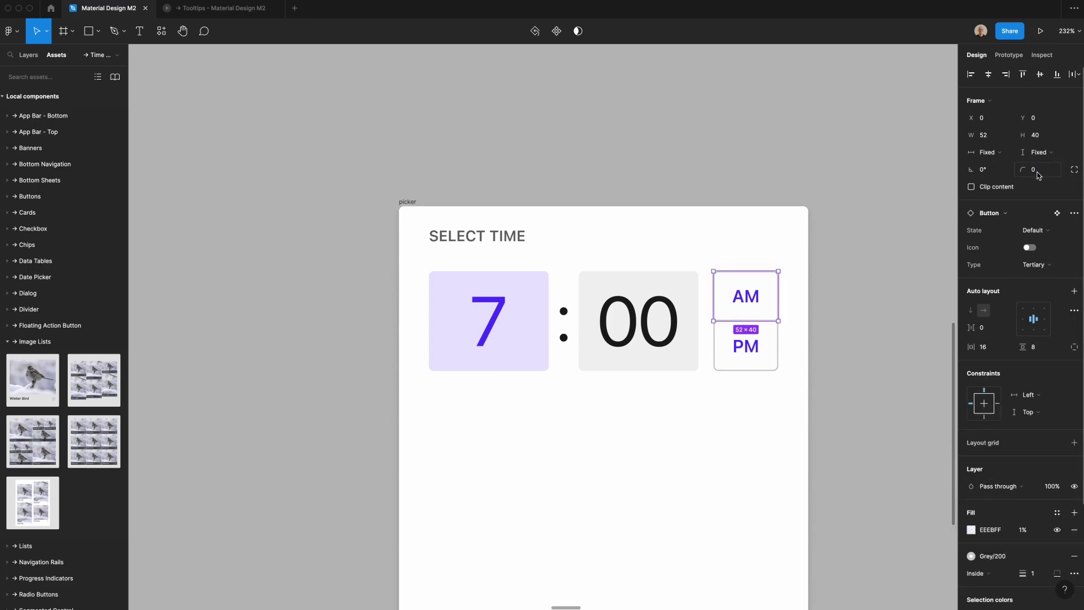
left_click(903, 288)
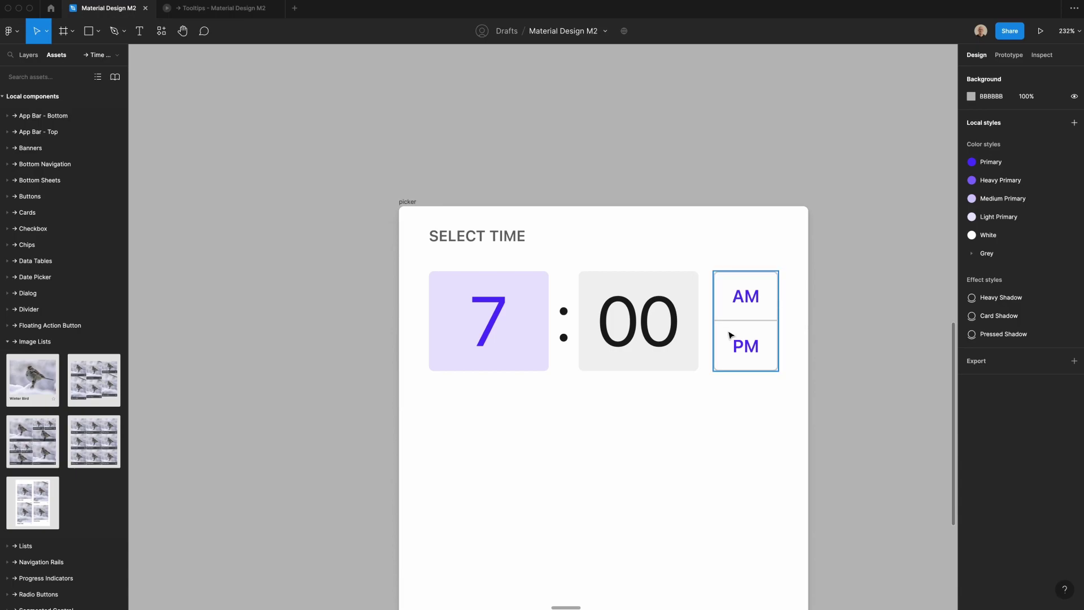
- Fill the AM button with the Light Primary colour style
scroll(755, 338, "down", 1)
double_click(759, 294)
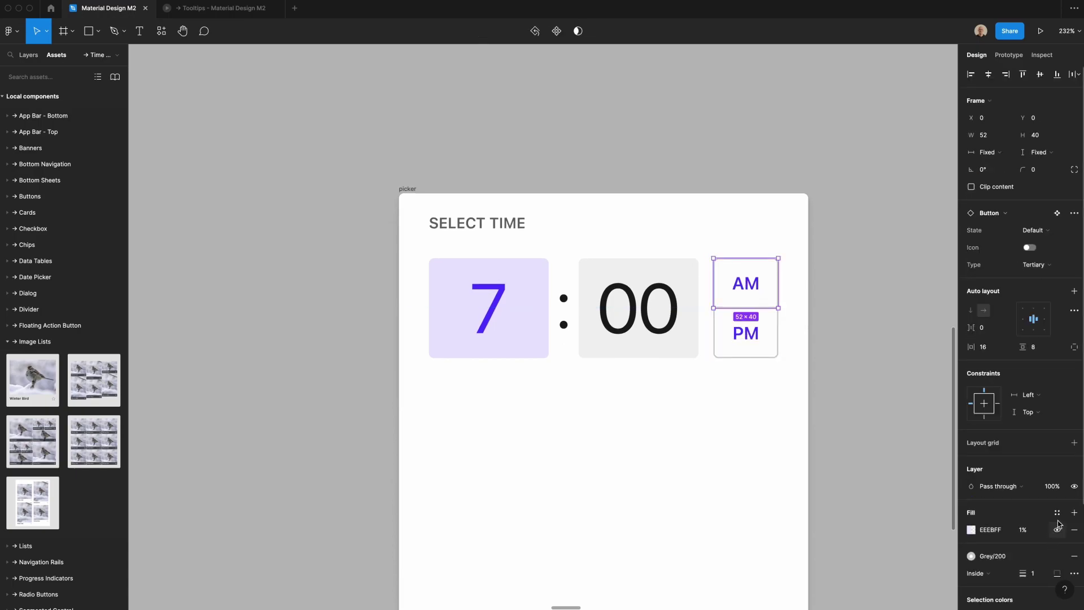
left_click(1057, 512)
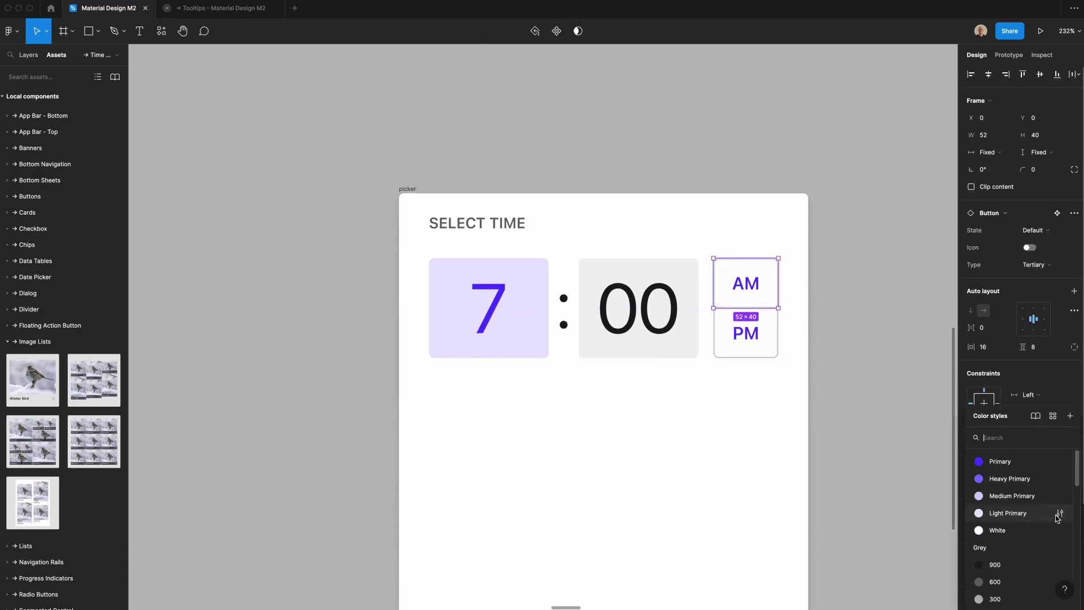
left_click(1008, 513)
- Recolour the PM button's label with the Grey/600 colour style
left_click(782, 341)
double_click(771, 332)
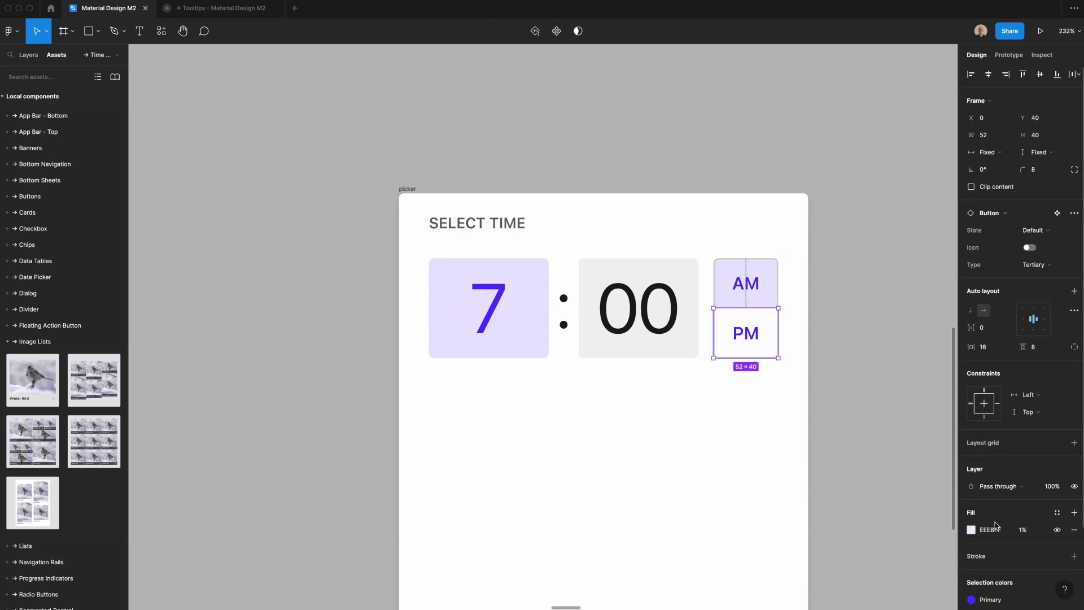
scroll(1036, 526, "down", 3)
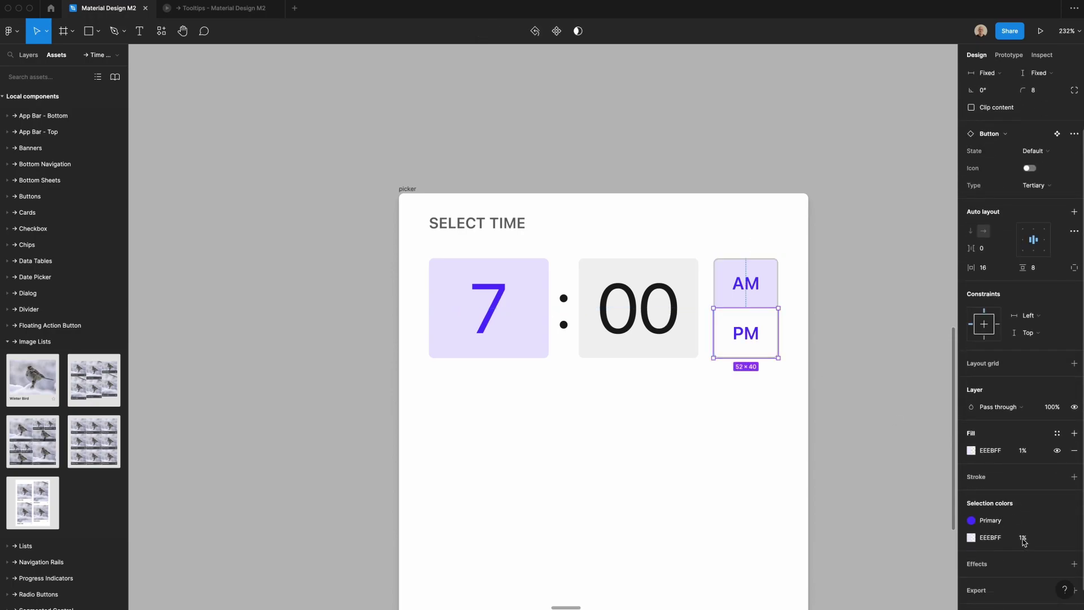
left_click(990, 515)
left_click(904, 561)
left_click(864, 472)
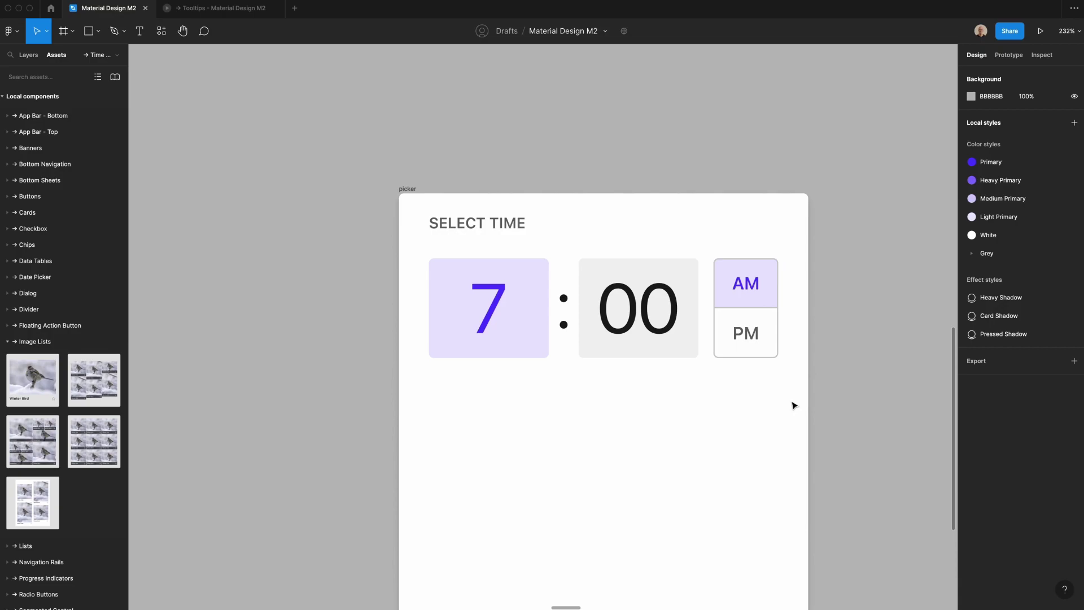
- Draw a square rectangle in the empty area below the hour and minute boxes and size it to 256 × 256
scroll(794, 405, "down", 5)
scroll(828, 373, "up", 2)
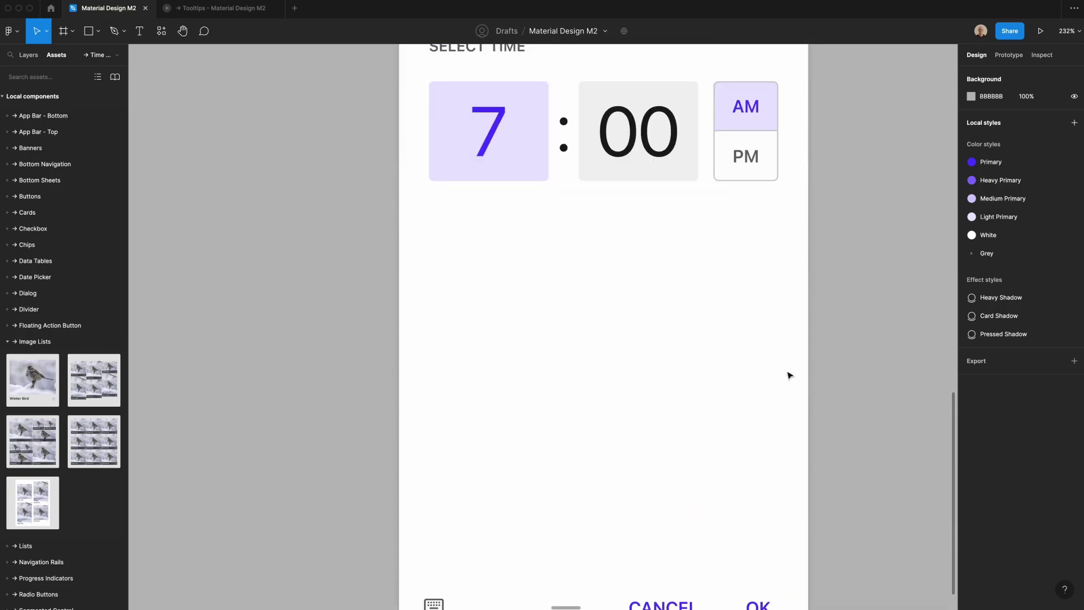
key("r")
left_click_drag(487, 224, 749, 486)
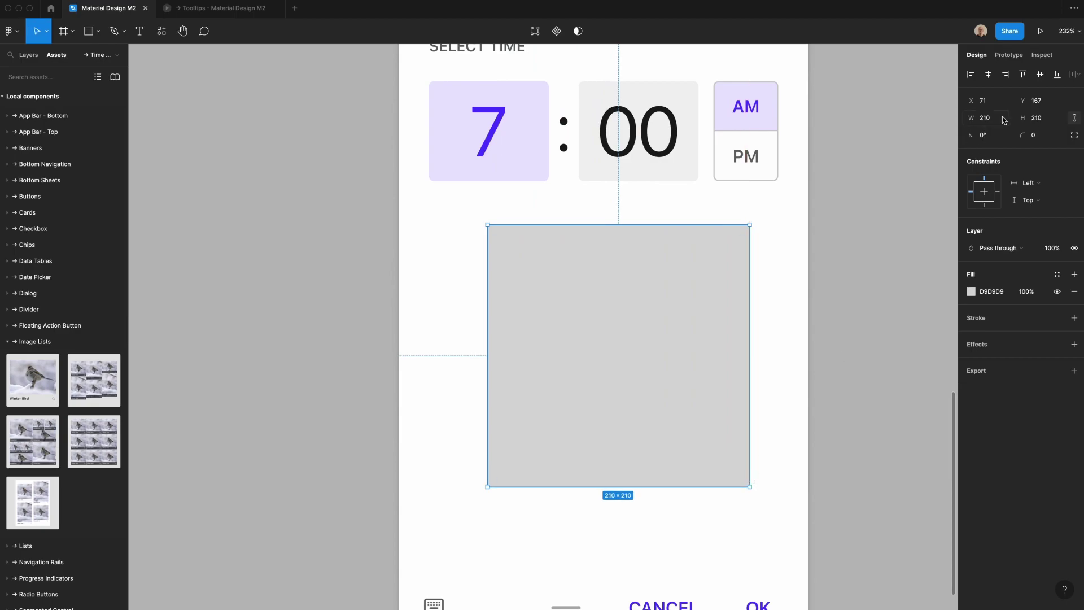
left_click(1003, 119)
type("256")
key("Return")
- Centre the grey square horizontally in the picker at X 36, Y 168
left_click_drag(586, 430, 542, 426)
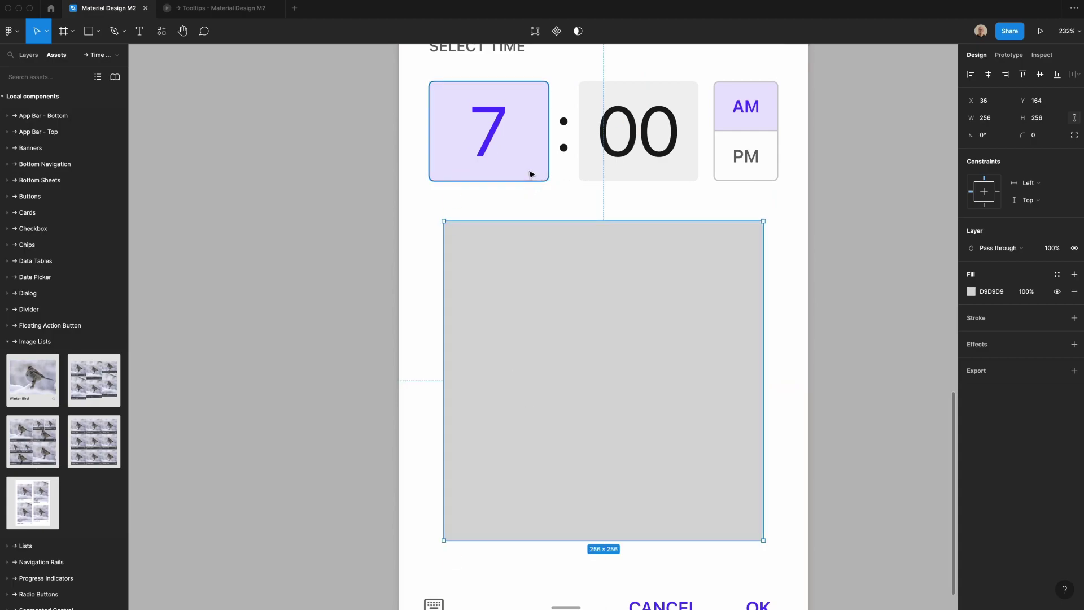
key("Down")
key("Down")
key("Down")
key("Down")
scroll(574, 266, "down", 5)
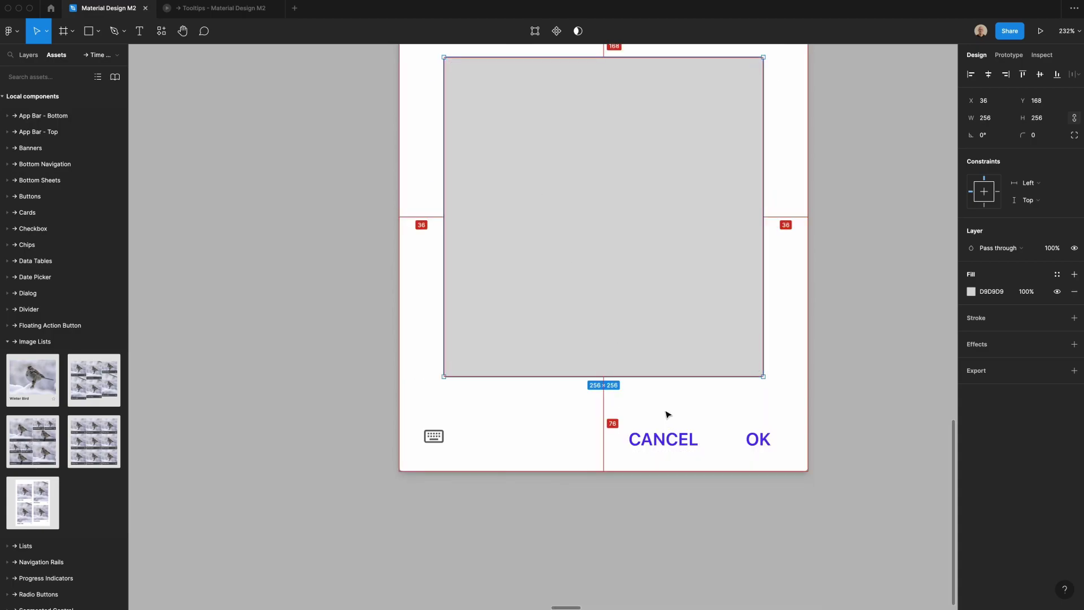
scroll(667, 411, "left", 2)
scroll(666, 410, "up", 7)
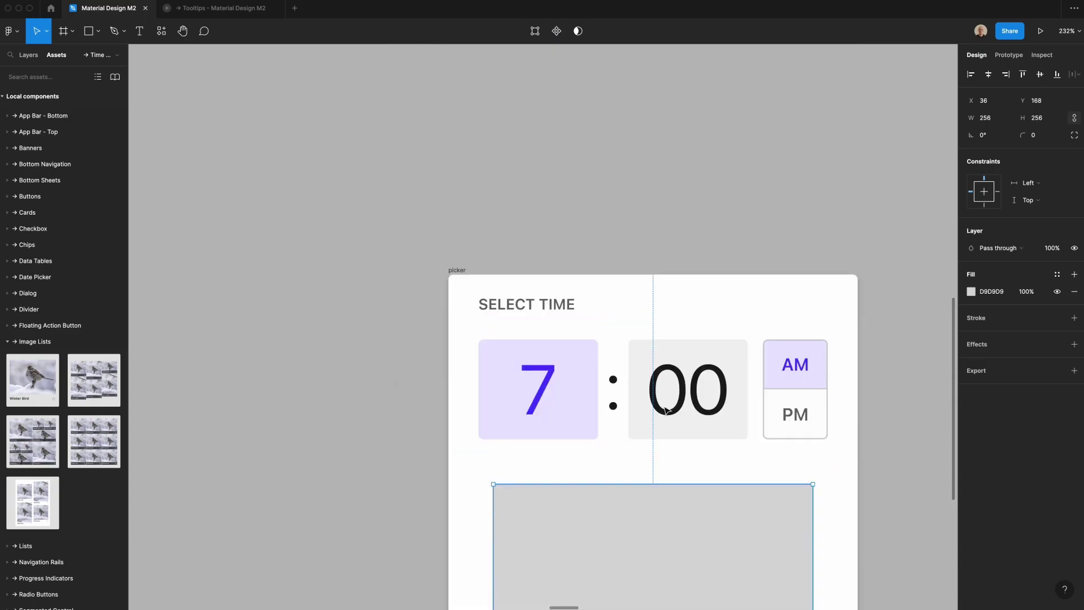
scroll(868, 327, "down", 5)
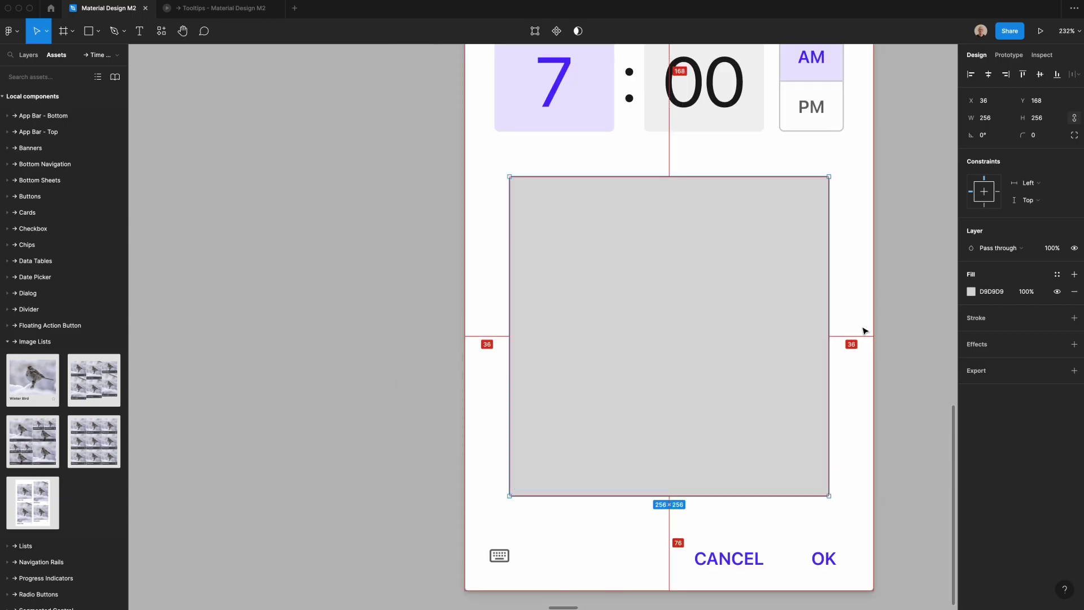
- Turn the square into a circle with a corner radius of 200 and fill it with Grey/000
left_click(1053, 131)
type("200")
key("Return")
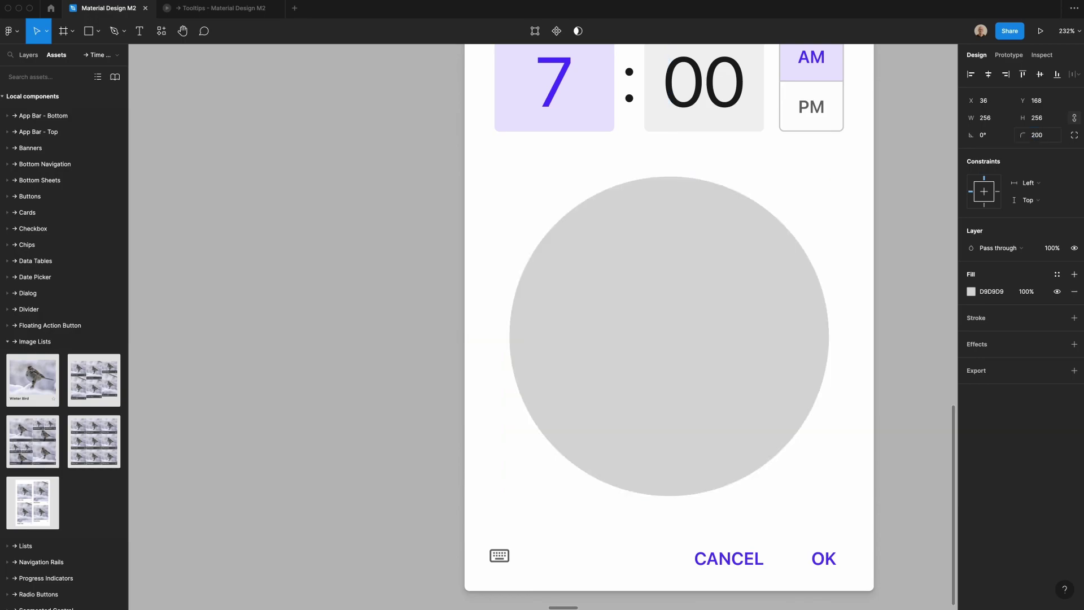
left_click(1057, 274)
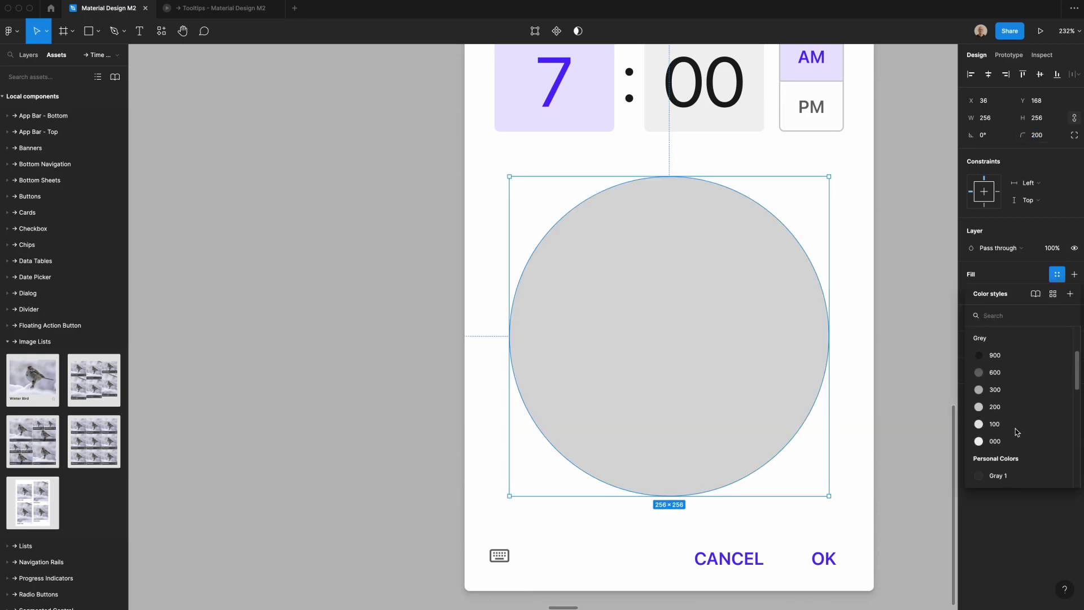
left_click(1010, 439)
left_click(840, 354)
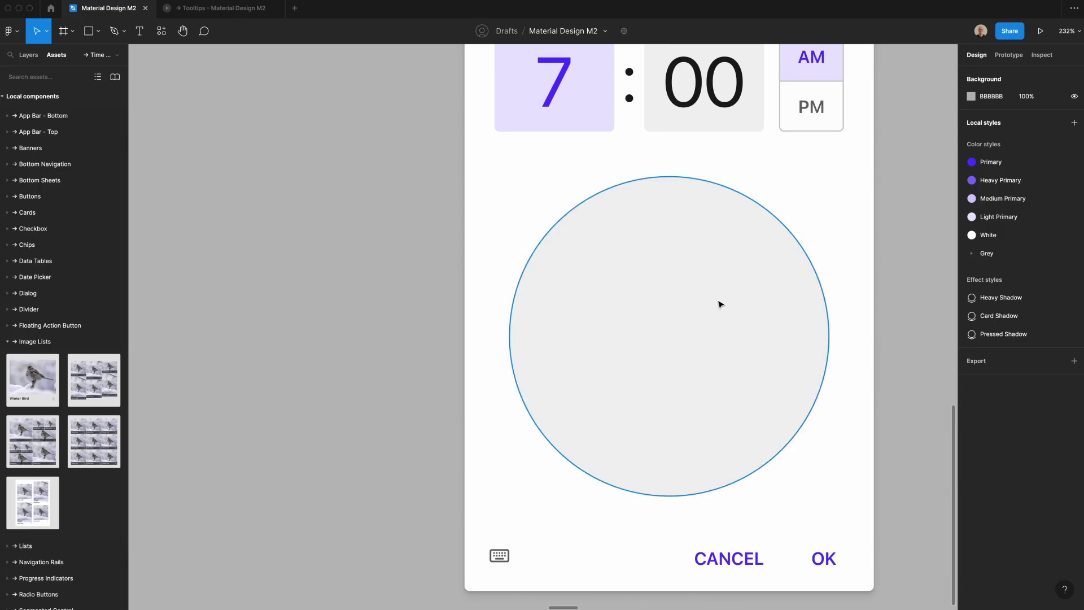
- Duplicate the clock-face circle and scale the copy about its centre to 8 × 8
key("o")
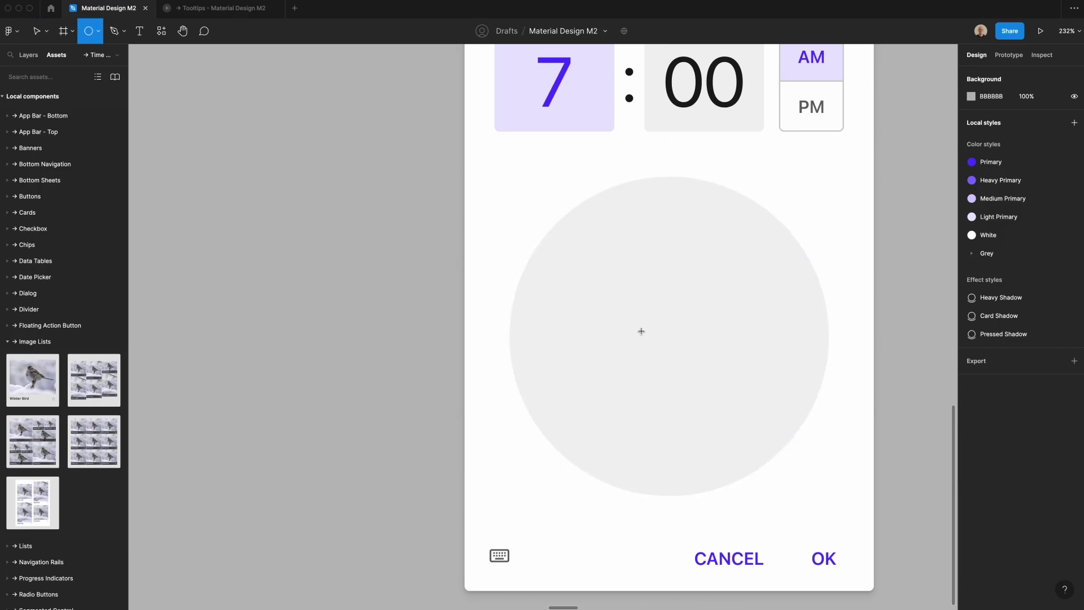
key("Escape")
left_click(665, 322)
key("super+d")
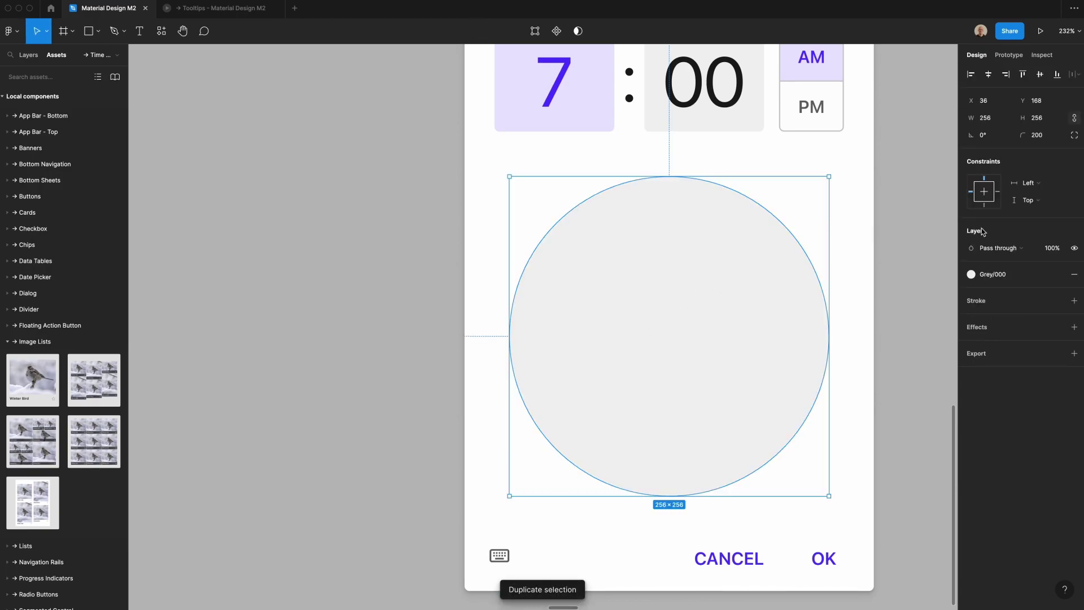
key("k")
left_click(1023, 201)
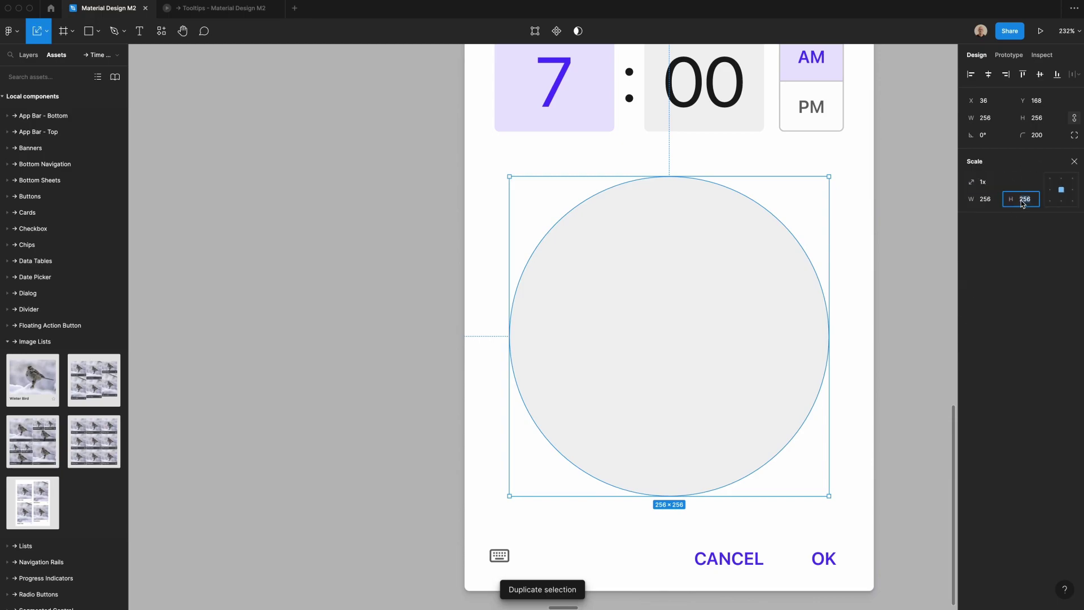
type("8")
key("Return")
key("v")
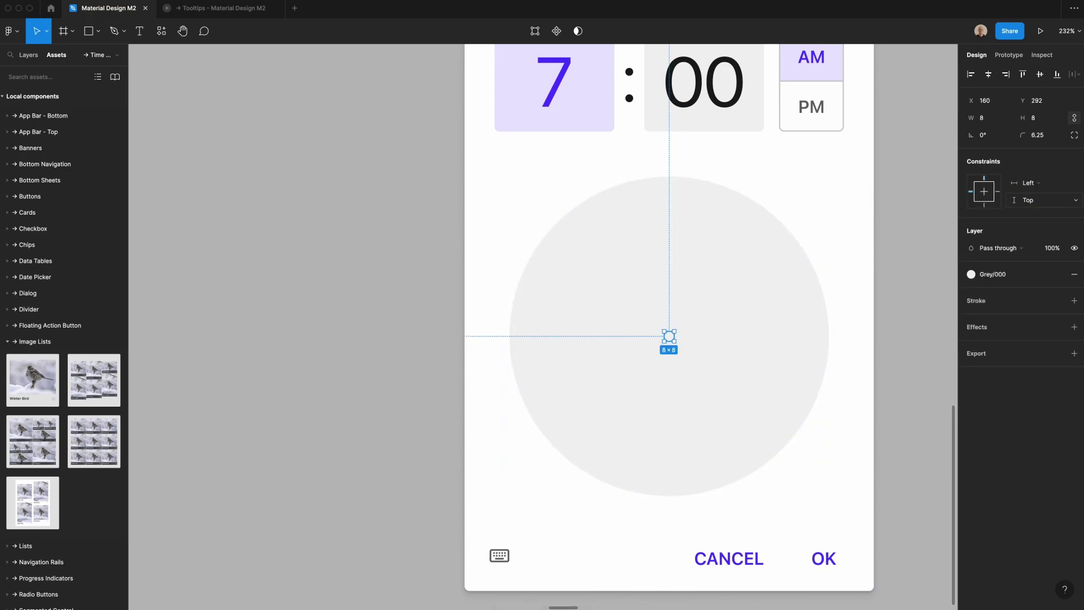
- Change the small centre dot's fill to the Primary colour style
left_click(1003, 277)
scroll(1009, 361, "up", 5)
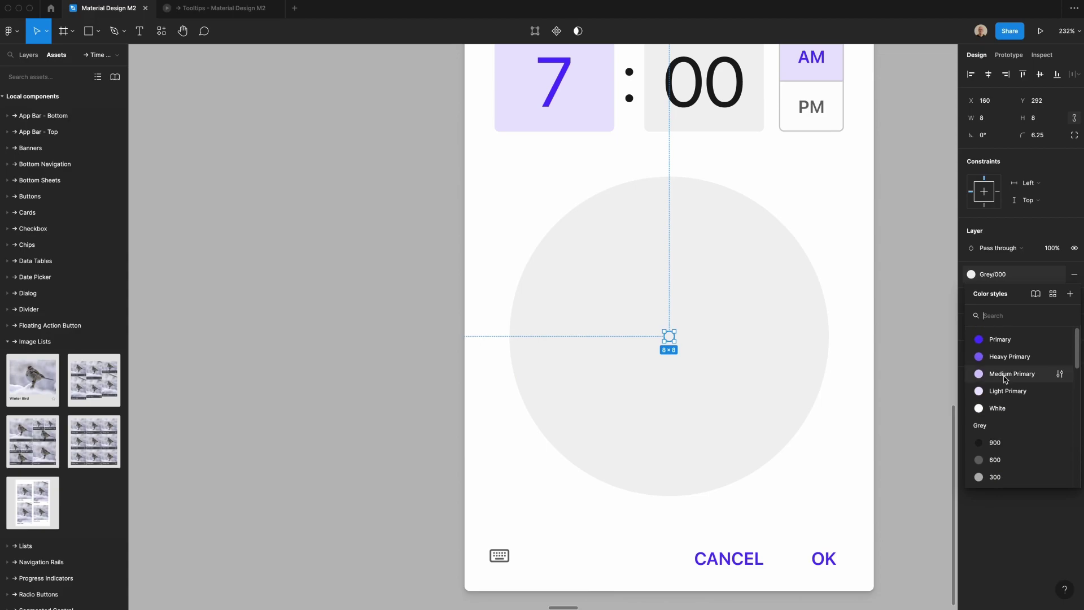
left_click(1008, 345)
left_click(897, 371)
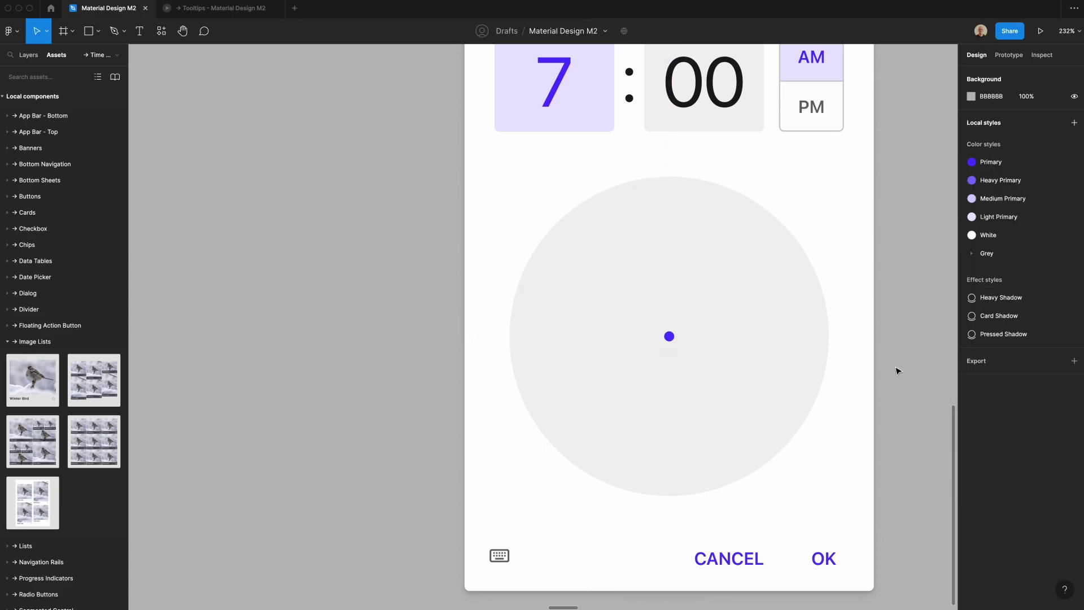
- Place a copy of the PM button on the upper part of the clock face at X 149, Y 196, outside the AM/PM frame
left_click(809, 98)
left_click_drag(682, 230, 682, 229)
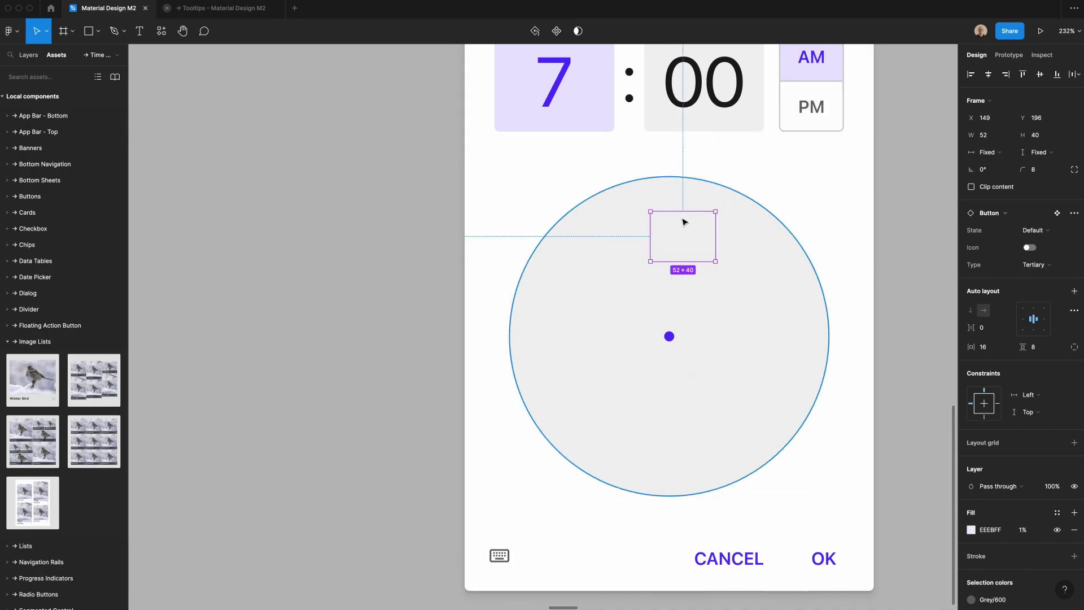
key("super+x")
key("super+v")
- Change the copied button's label to 12, with Regular font weight and the Grey/900 colour style
key("Return")
key("Return")
type("12")
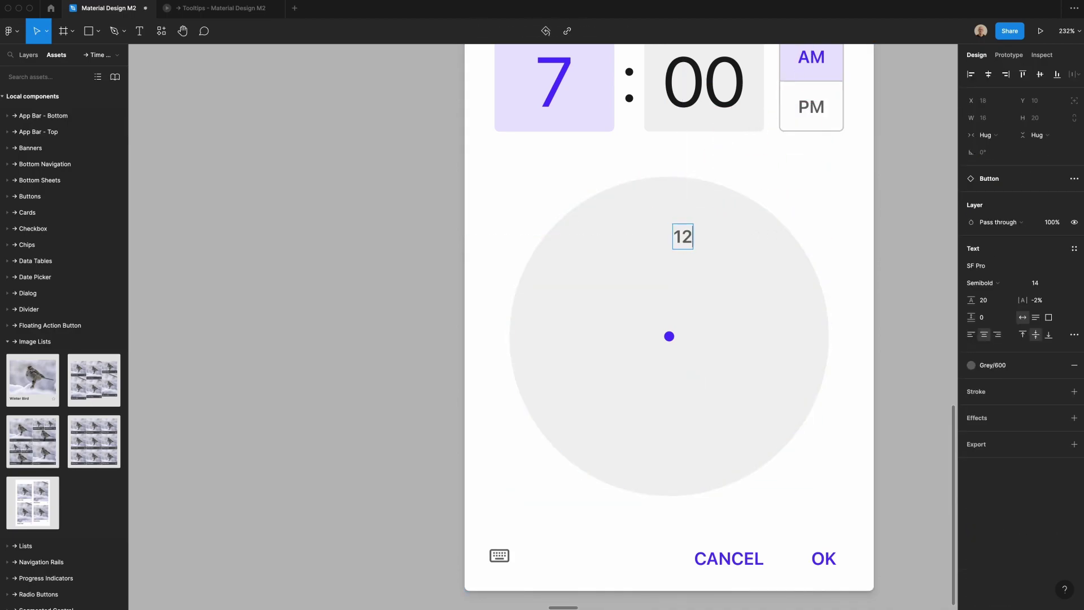
key("Escape")
left_click(982, 283)
left_click(985, 258)
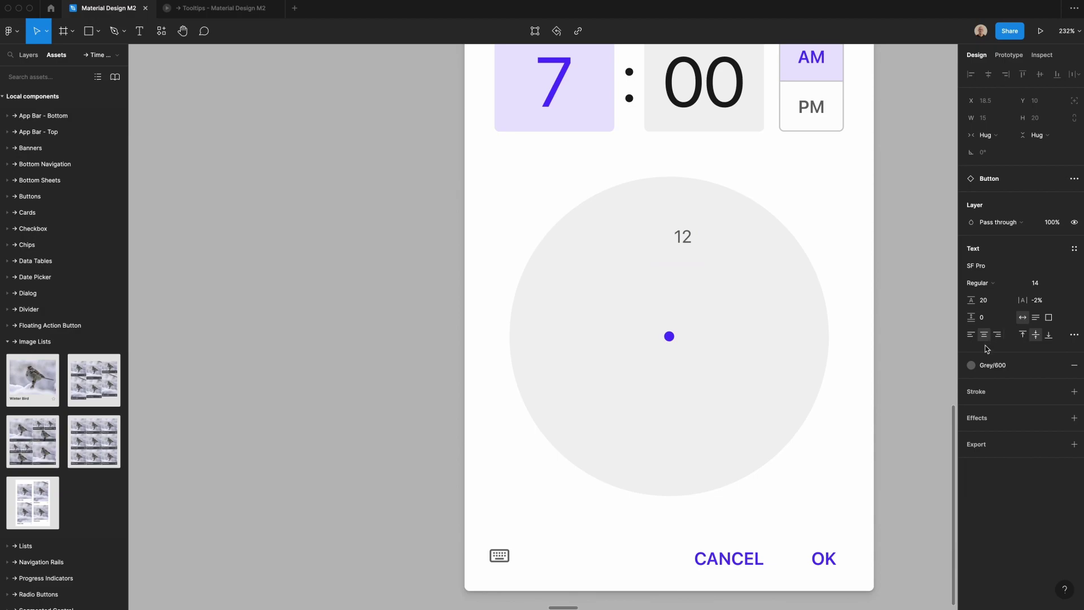
key("Escape")
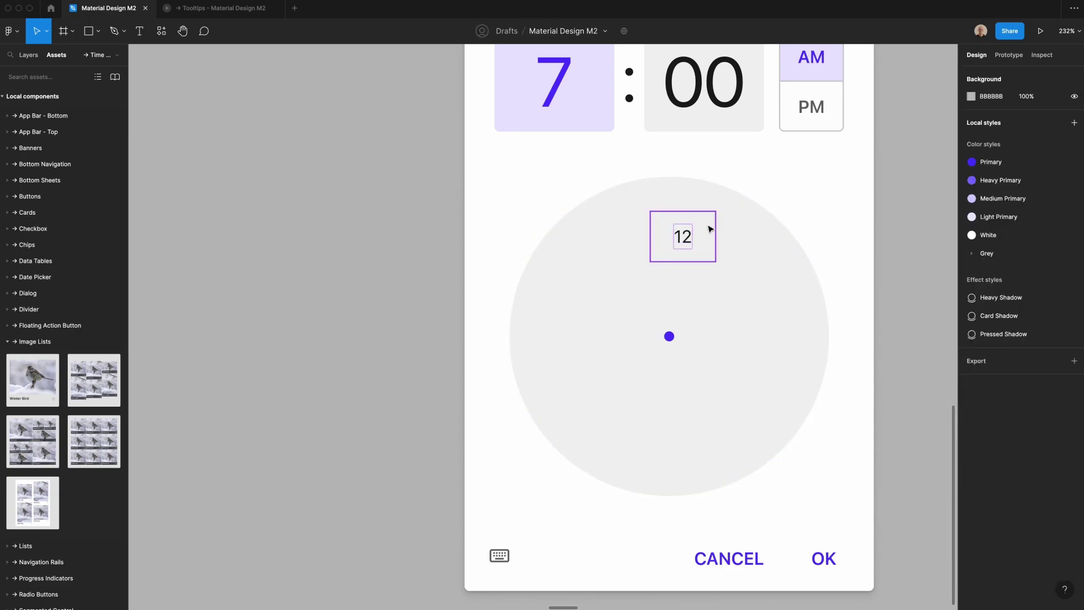
- Set the width of the 12 button on the clock face to 40
left_click(709, 227)
left_click_drag(709, 227, 838, 281)
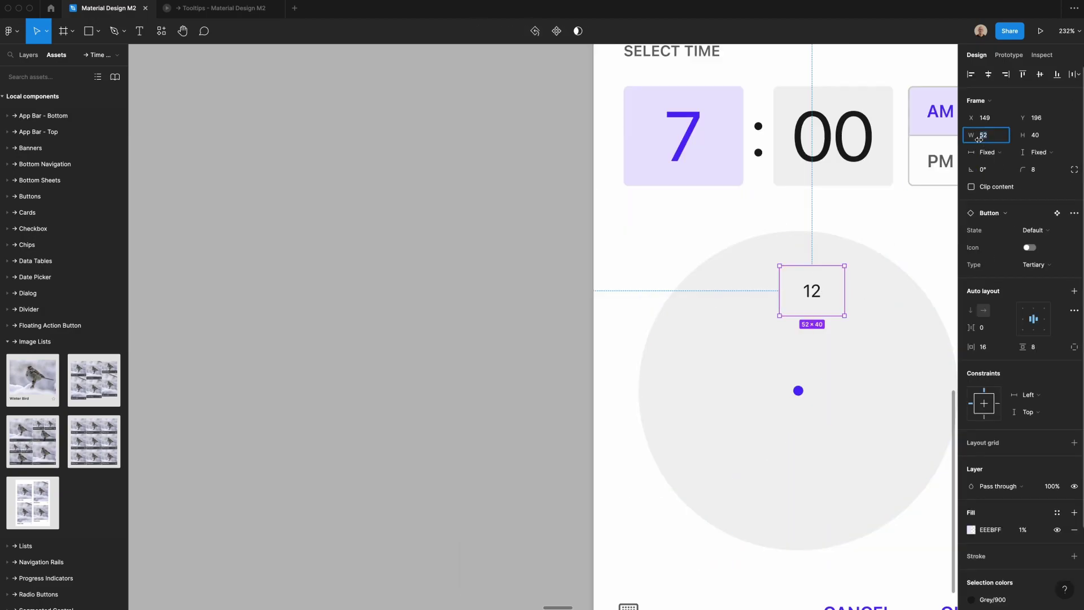
type("40")
key("Return")
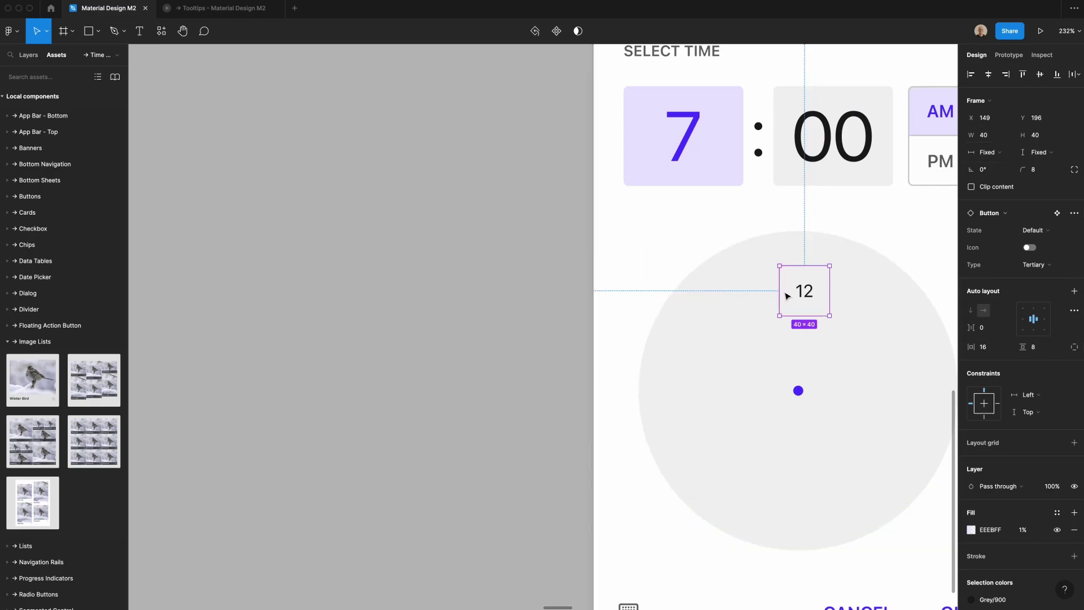
- Centre the 12 button horizontally near the top of the clock face, at X 144, Y 172
left_click_drag(799, 299, 792, 264)
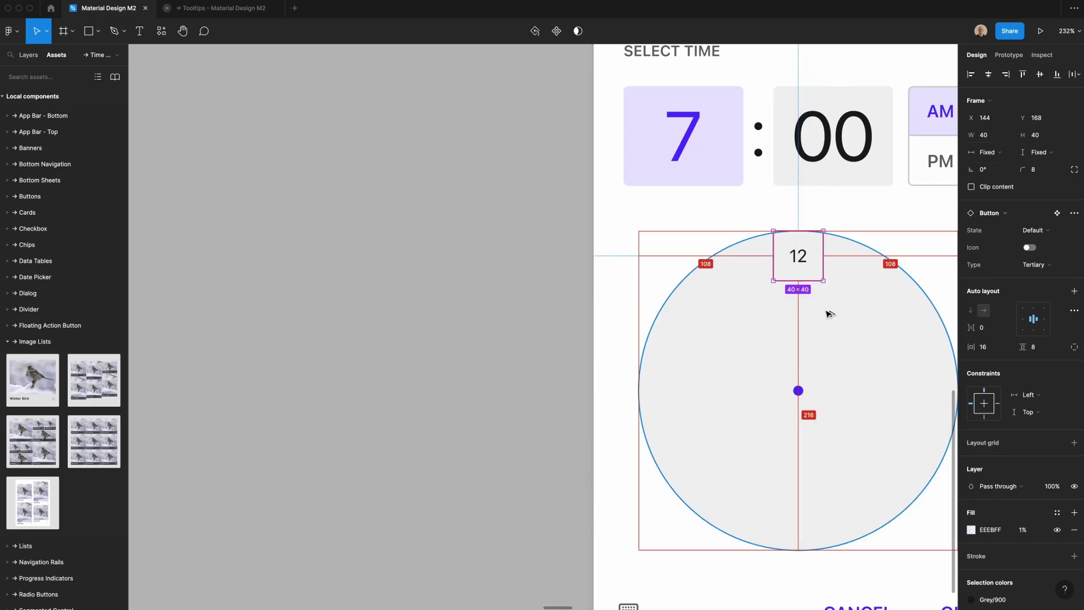
key("Down")
key("Down")
key("Down")
key("Down")
key("alt")
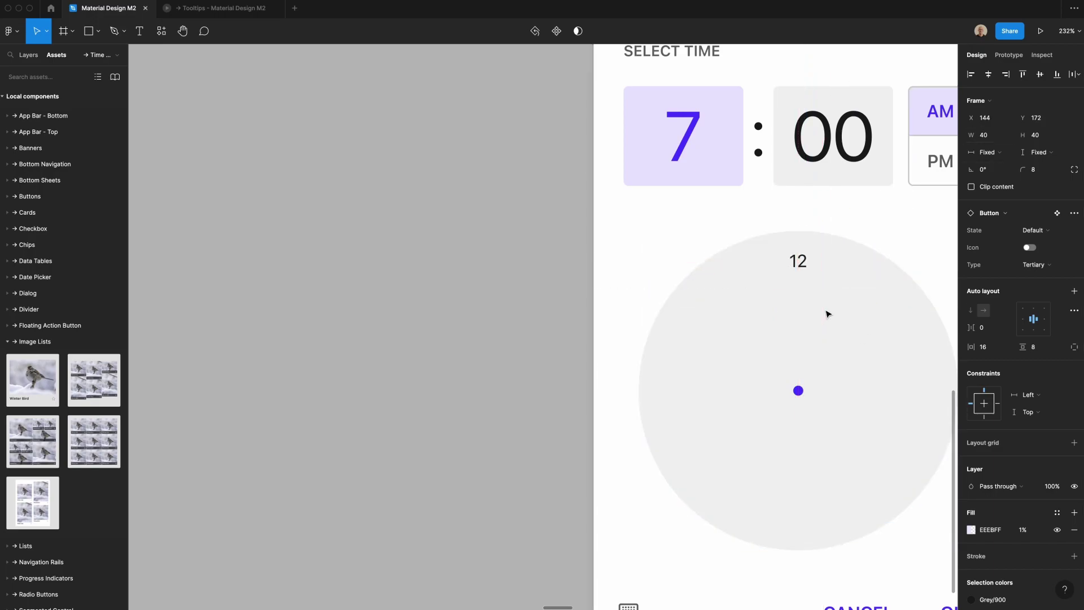
- Place copies of the 12 button at the 9, 6 and 3 o'clock positions, the 3 o'clock copy at X 248, Y 276
scroll(826, 313, "right", 1)
left_click_drag(738, 264, 607, 393)
left_click_drag(608, 392, 880, 406)
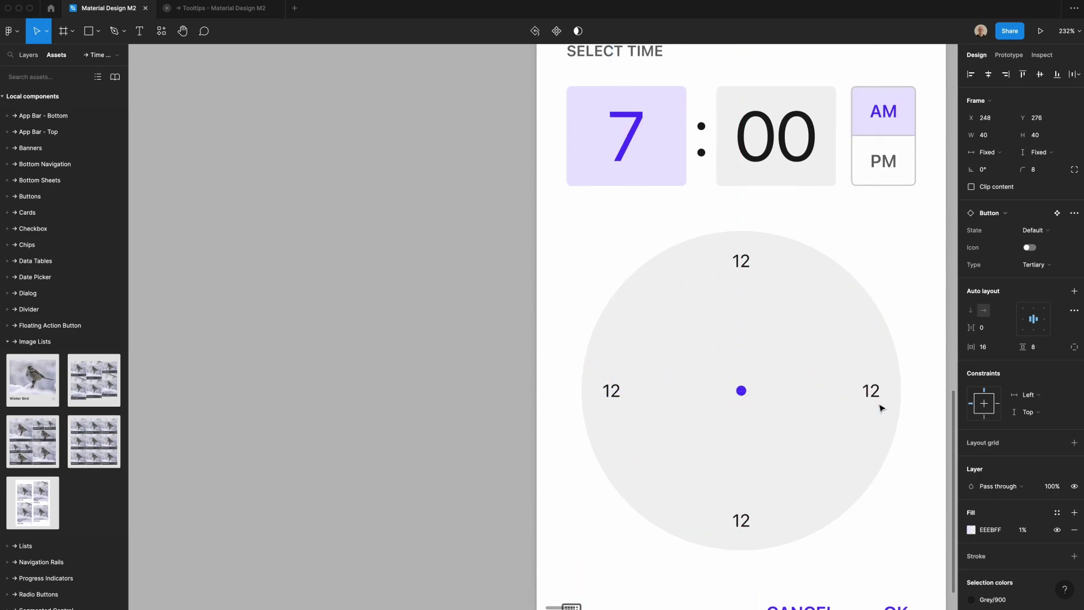
- Relabel the copies at the right, bottom and left of the clock face as 3, 6 and 9
left_click(879, 404)
double_click(877, 395)
type("3")
double_click(737, 525)
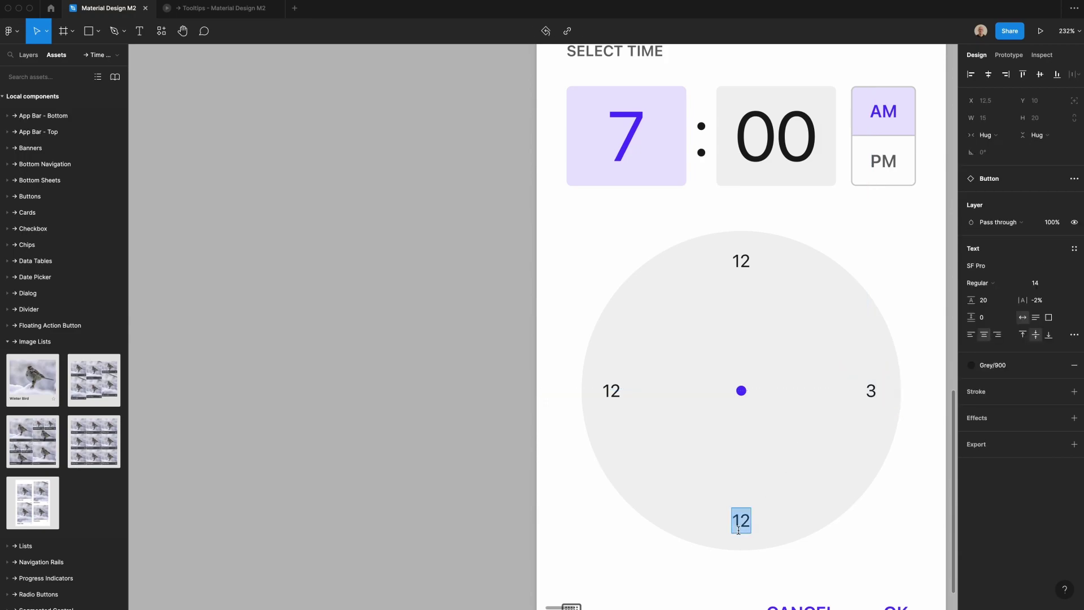
type("6")
double_click(615, 383)
type("9")
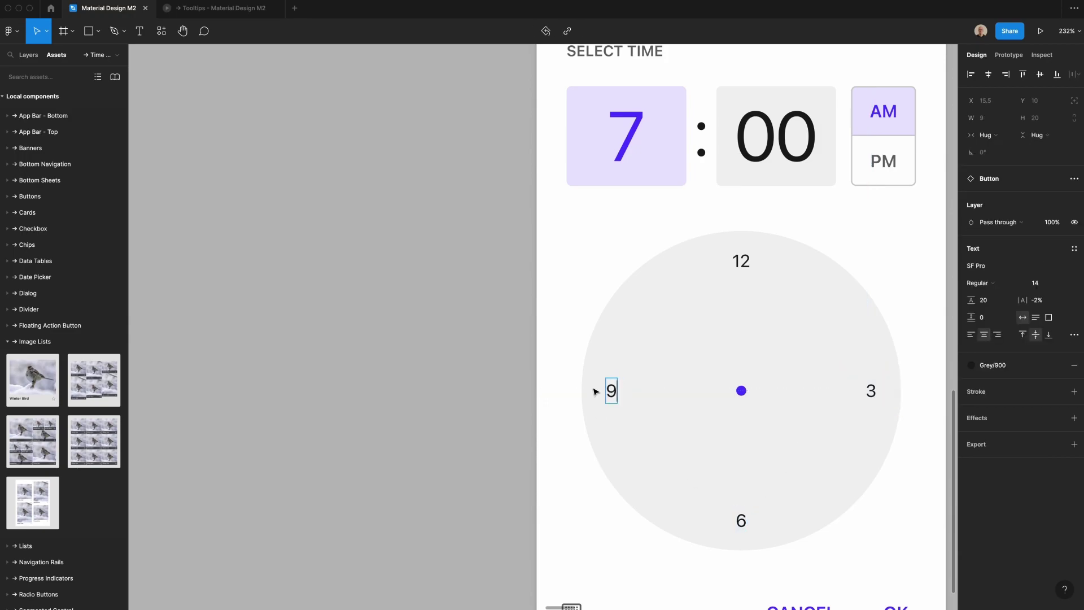
- Place a copy of the 12 button at the 11 o'clock position, at X 92, Y 186
left_click_drag(534, 373, 471, 375)
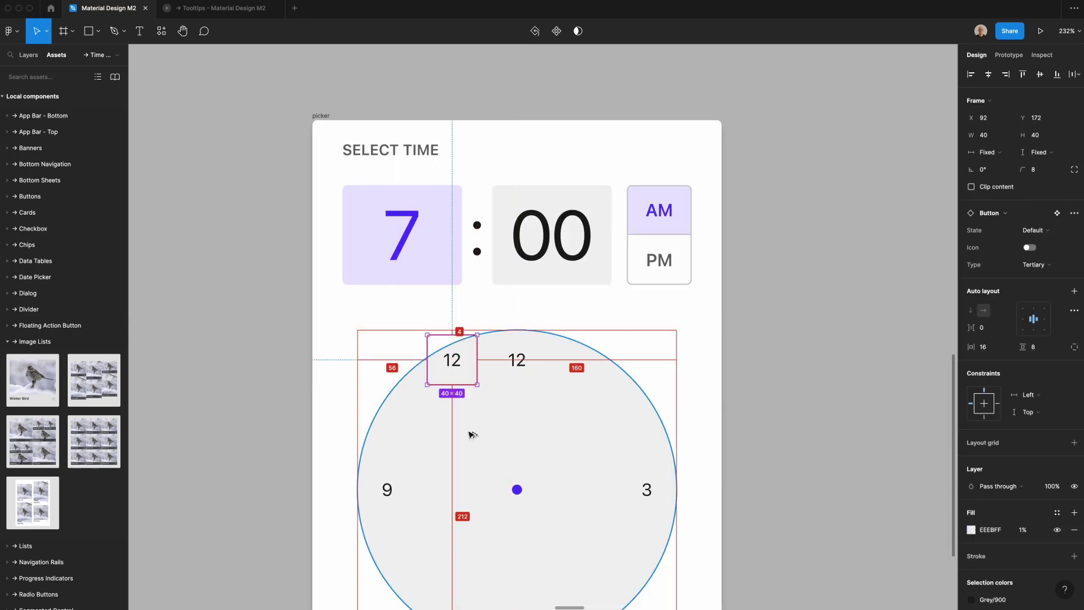
key("Down")
key("Down")
key("Down")
key("Down")
key("Down")
key("Down")
key("Down")
key("Down")
key("Down")
key("Down")
key("Down")
key("Down")
key("Down")
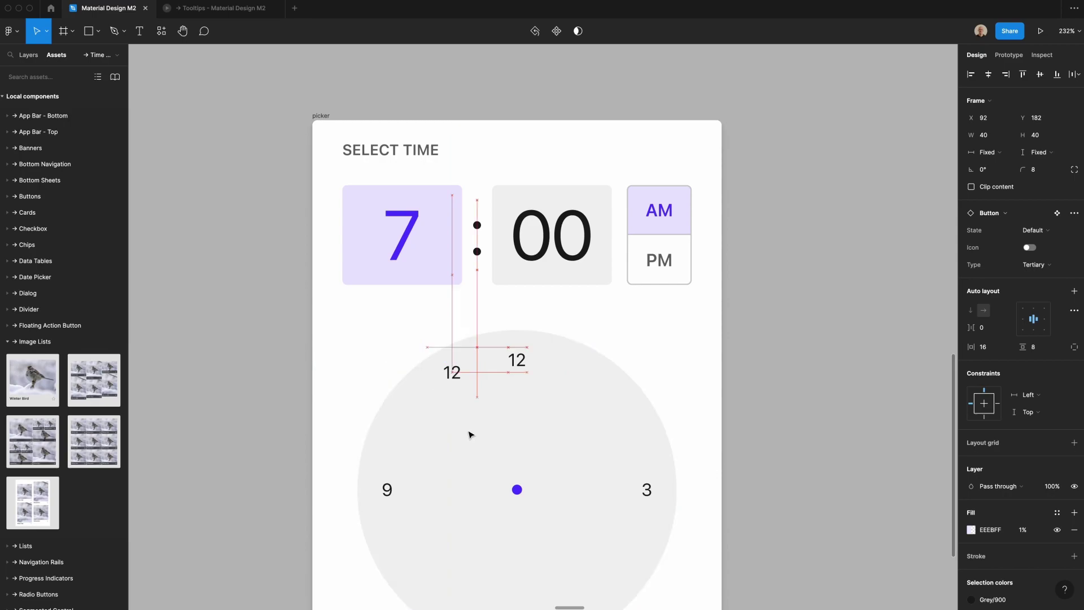
key("Down")
key("alt")
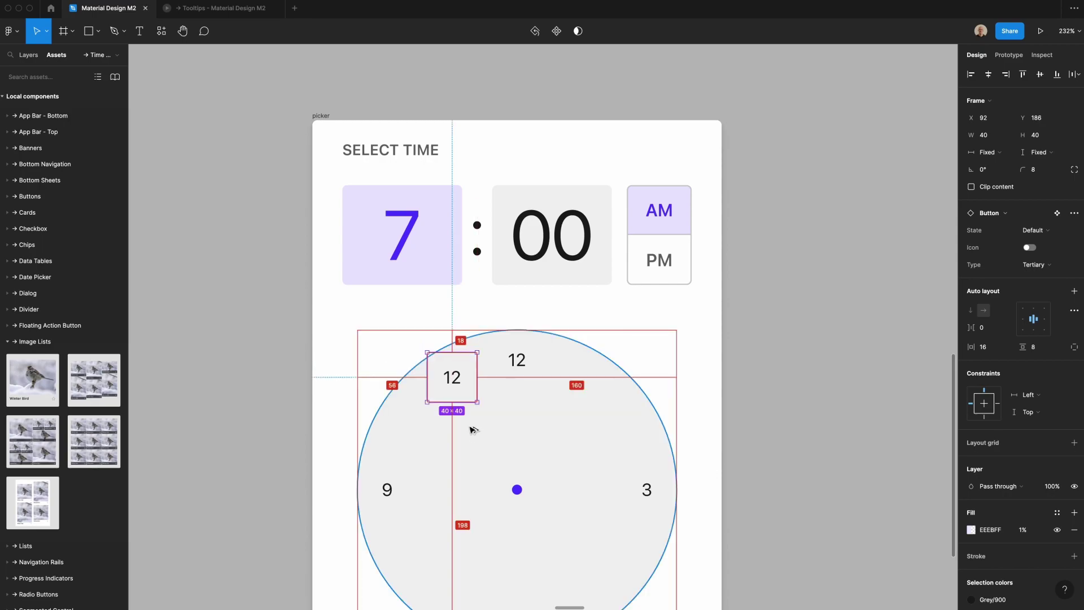
- Place copies of the 12 button at the 1 o'clock position and at the 2 o'clock position, the latter at X 234, Y 224
left_click_drag(450, 395, 638, 440)
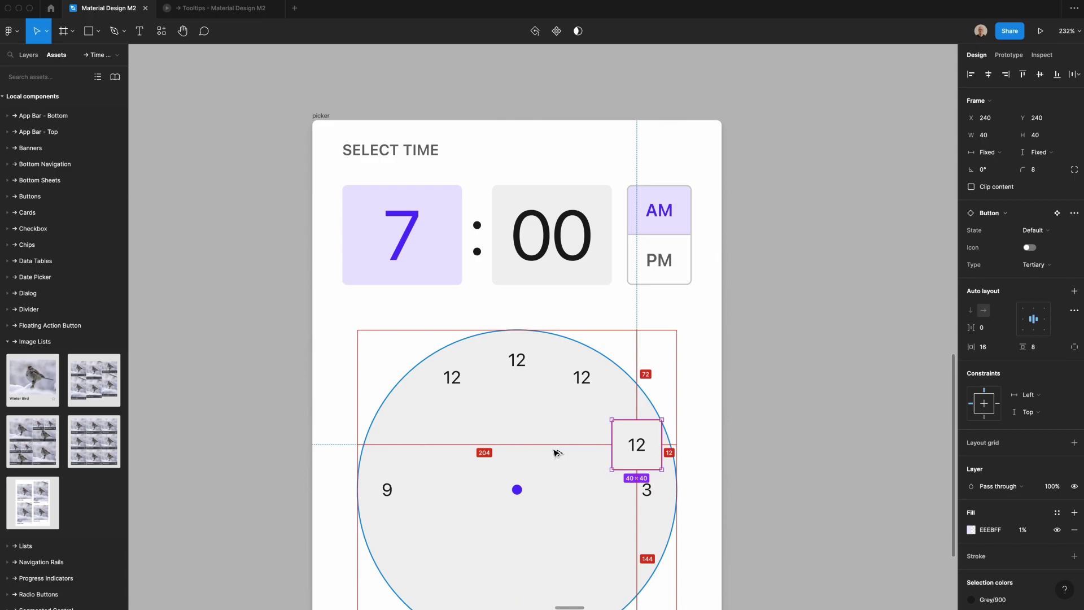
key("Down")
key("Down")
key("Down")
key("Down")
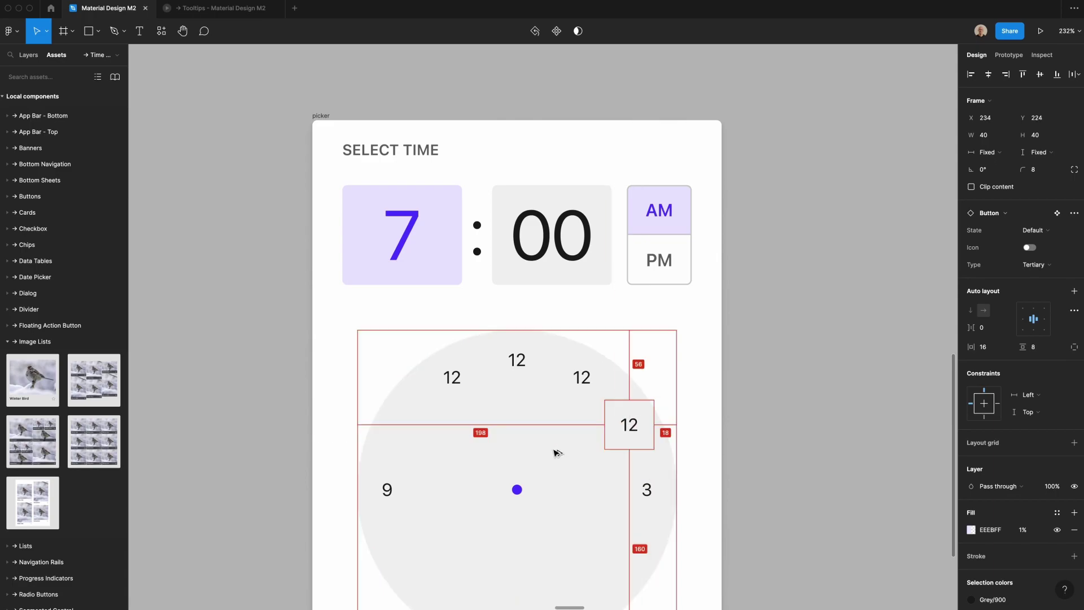
- Copy the button at the 2 o'clock position across to the 10 o'clock position, keeping it at Y 224
left_click_drag(633, 425, 424, 426)
key("shift+Left")
key("Left")
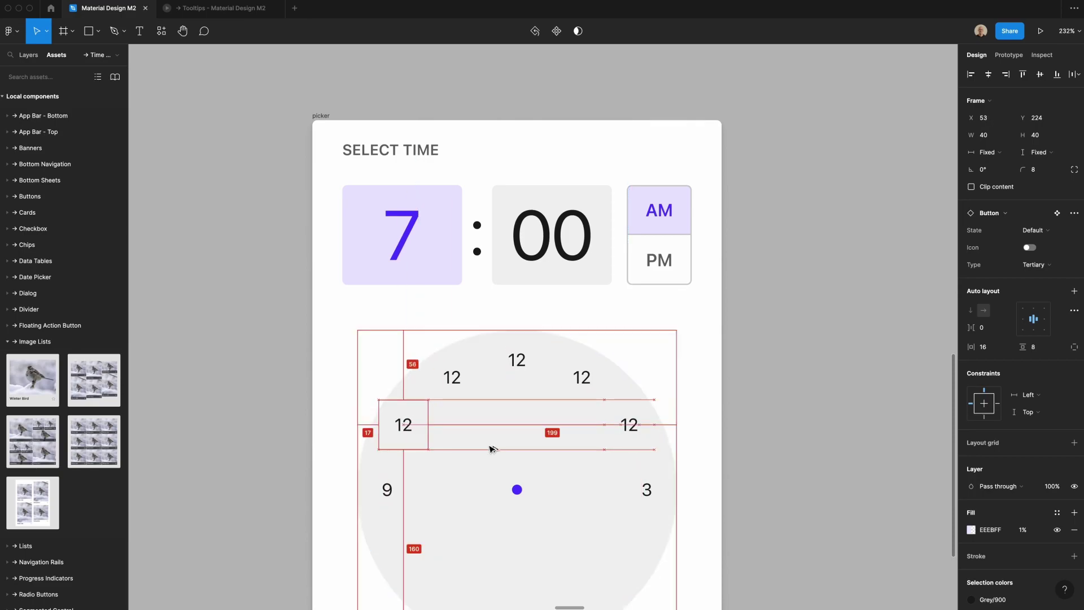
- Relabel the four new upper copies as 11, 10, 1 and 2 to match their clock positions
double_click(456, 380)
type("11")
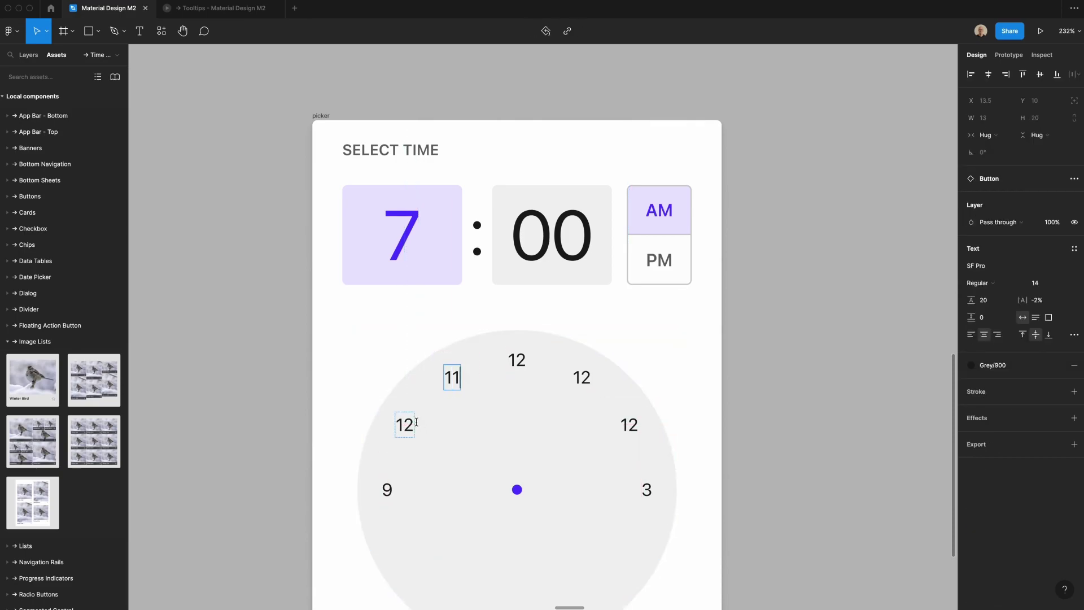
double_click(580, 377)
type("1")
double_click(624, 421)
type("2")
key("Escape")
- Duplicate the 1 and 11 buttons together to the lower part of the clock face, at Y 366
scroll(624, 418, "down", 2)
left_click(581, 270)
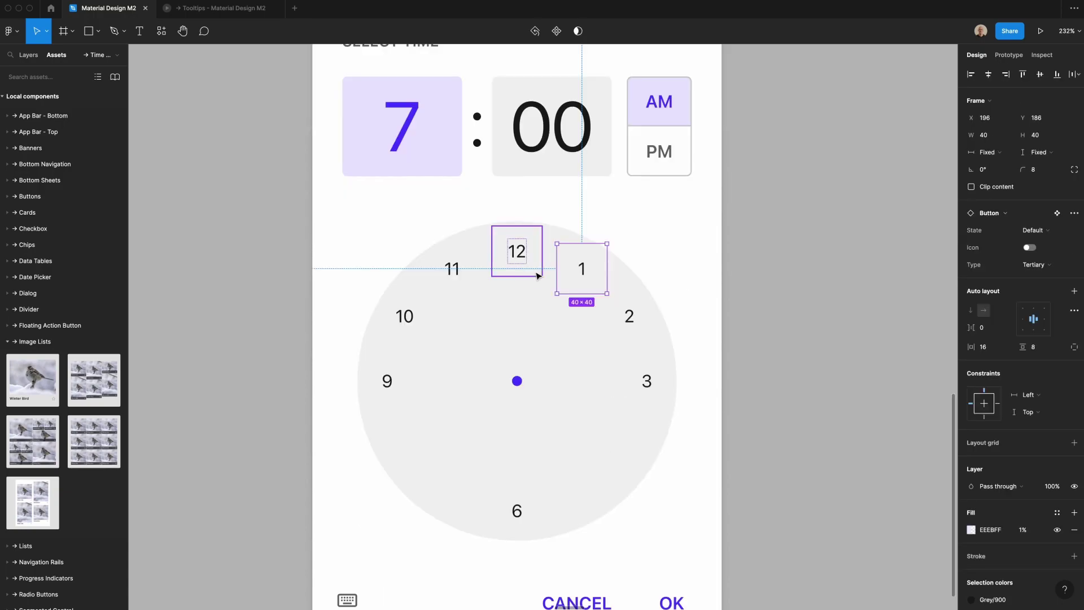
left_click(454, 270, "shift")
left_click_drag(473, 272, 481, 448)
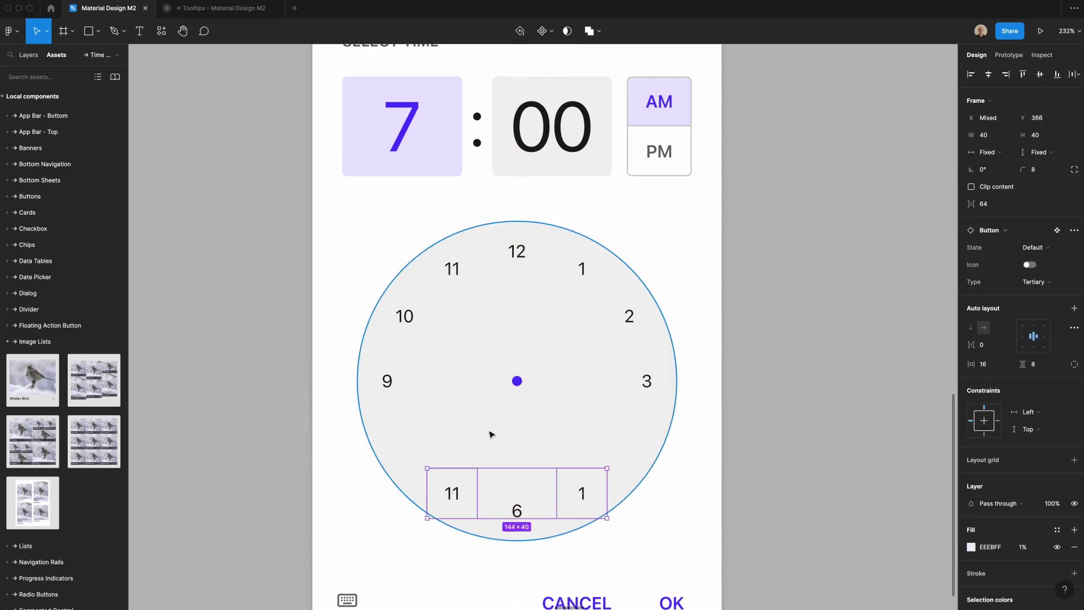
- Duplicate the 2 and 10 buttons together to the lower half of the clock face, at Y 328
left_click(630, 315)
left_click(400, 310, "shift")
left_click_drag(402, 309, 403, 454)
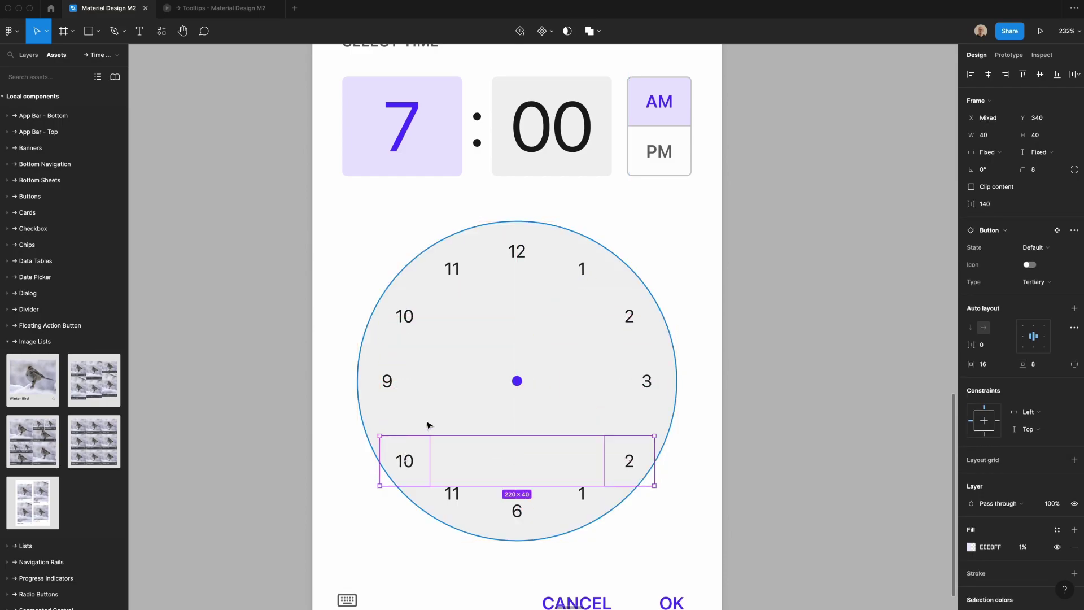
key("shift+Up")
key("Up")
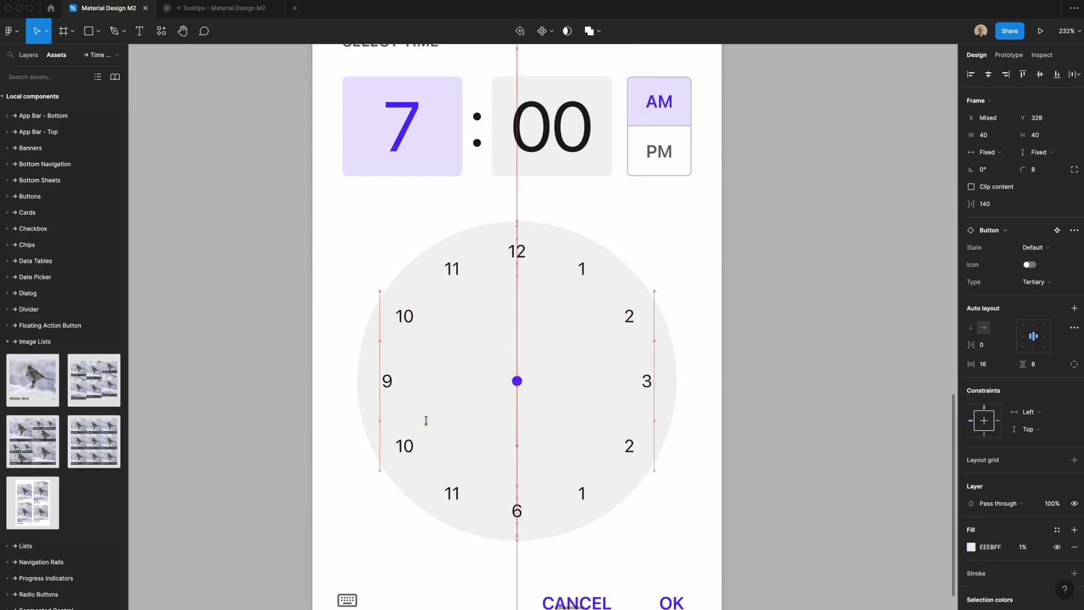
- Relabel the four lower copies clockwise as 4, 5, 7 and 9
double_click(629, 455)
double_click(633, 455)
type("4")
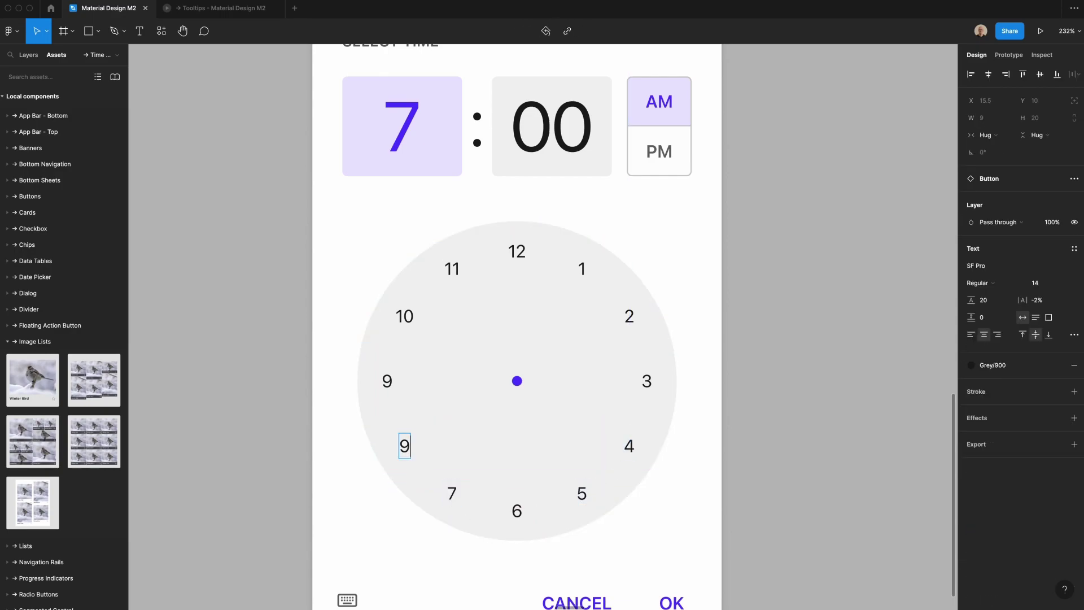
key("Escape")
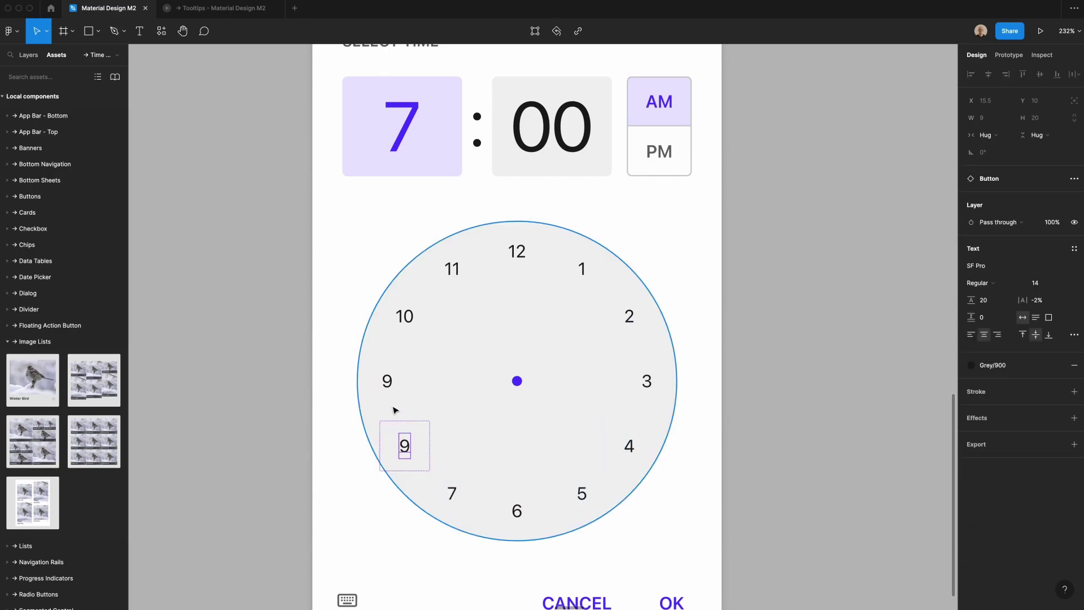
left_click(295, 408)
- Give the 7 button the White text colour style and the Primary fill style
left_click(440, 483)
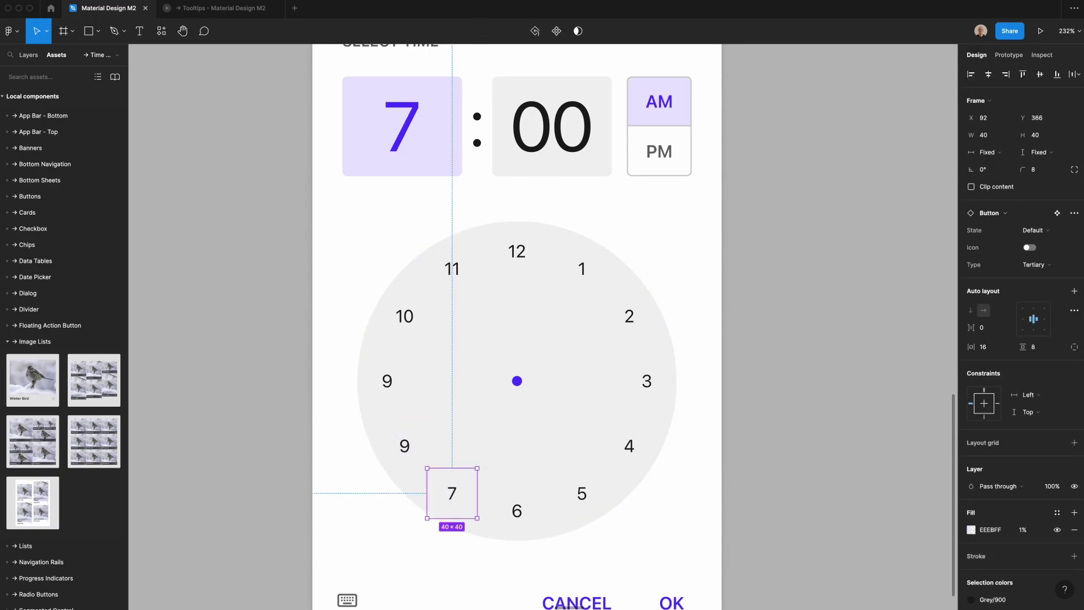
scroll(1025, 543, "down", 3)
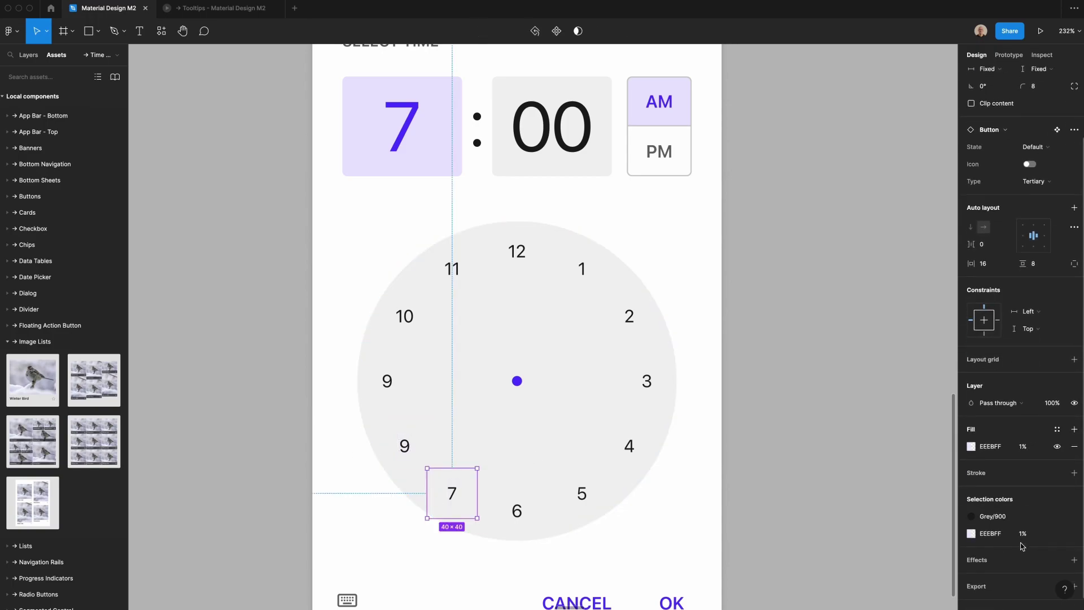
left_click(1010, 517)
left_click(898, 482)
left_click(1056, 429)
left_click(993, 459)
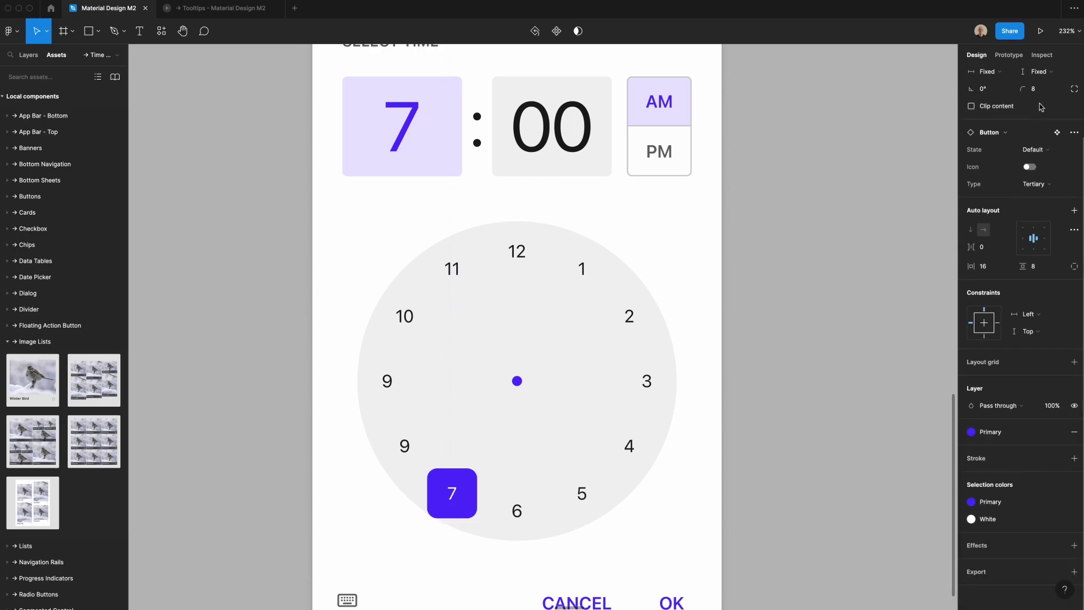
- Set the 7 button's corner radius to 100 so it forms a circle
type("100")
key("Return")
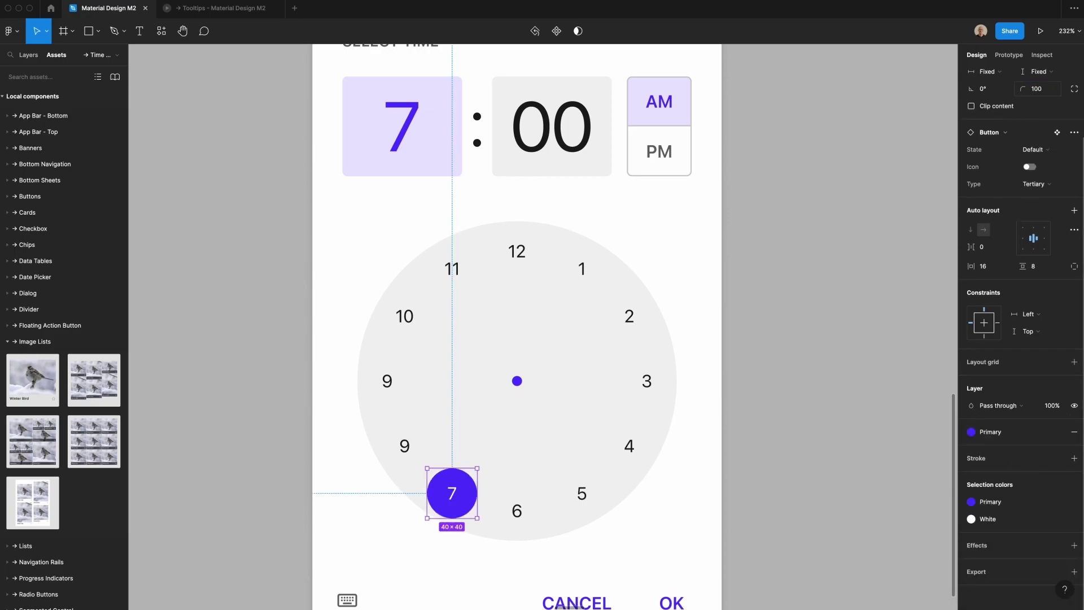
left_click(776, 516)
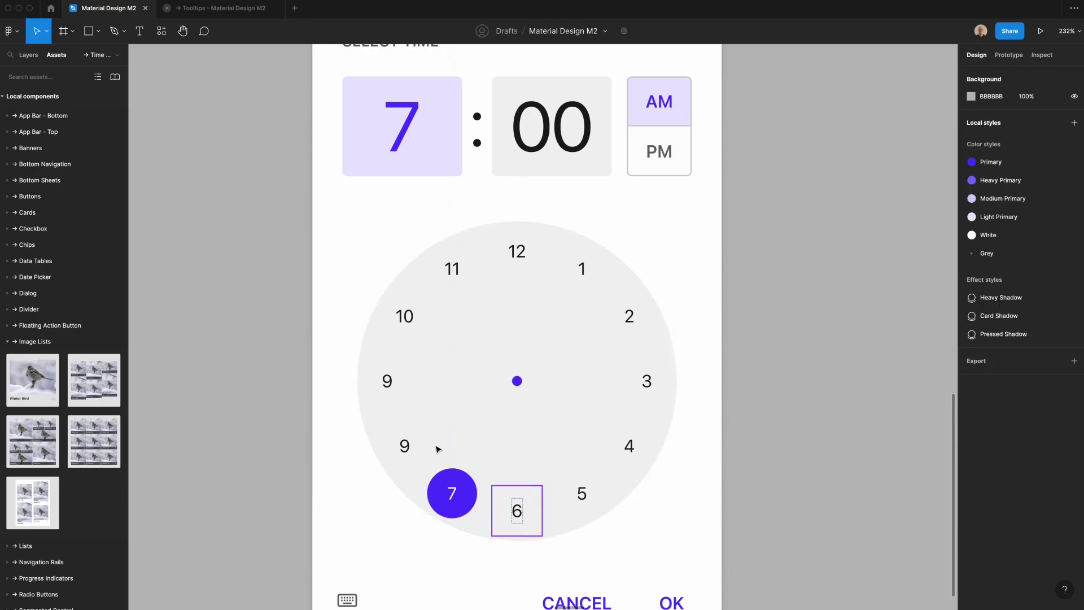
- Draw a straight Pen line about 51.5 × 91 from the central dot to the 7 button as the clock hand
key("z")
left_click_drag(385, 417, 649, 507)
scroll(633, 508, "down", 2)
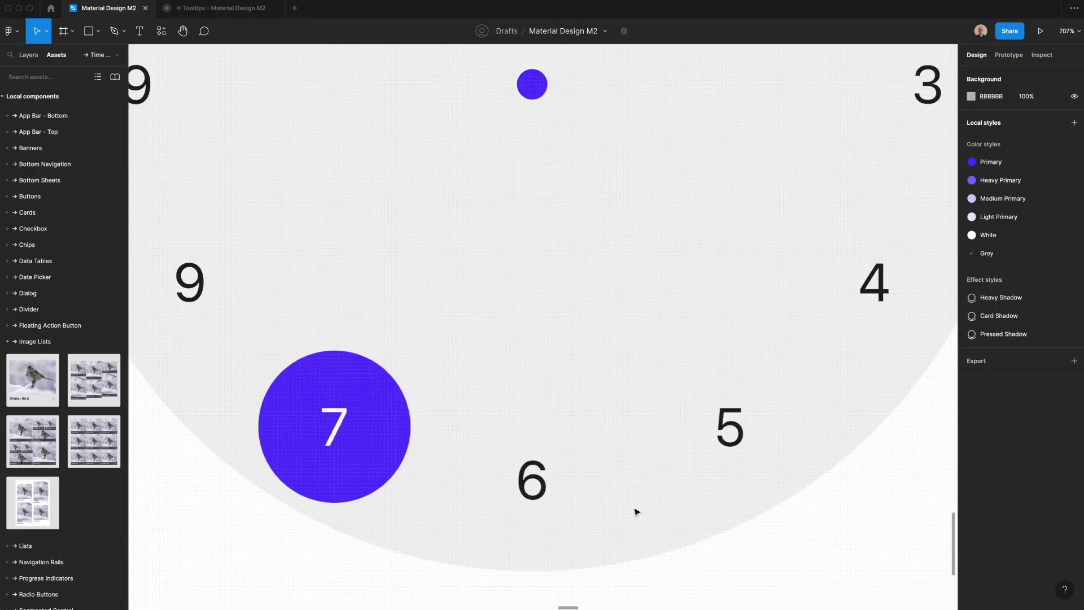
scroll(634, 509, "up", 2)
scroll(632, 508, "down", 1)
scroll(633, 510, "down", 1)
key("p")
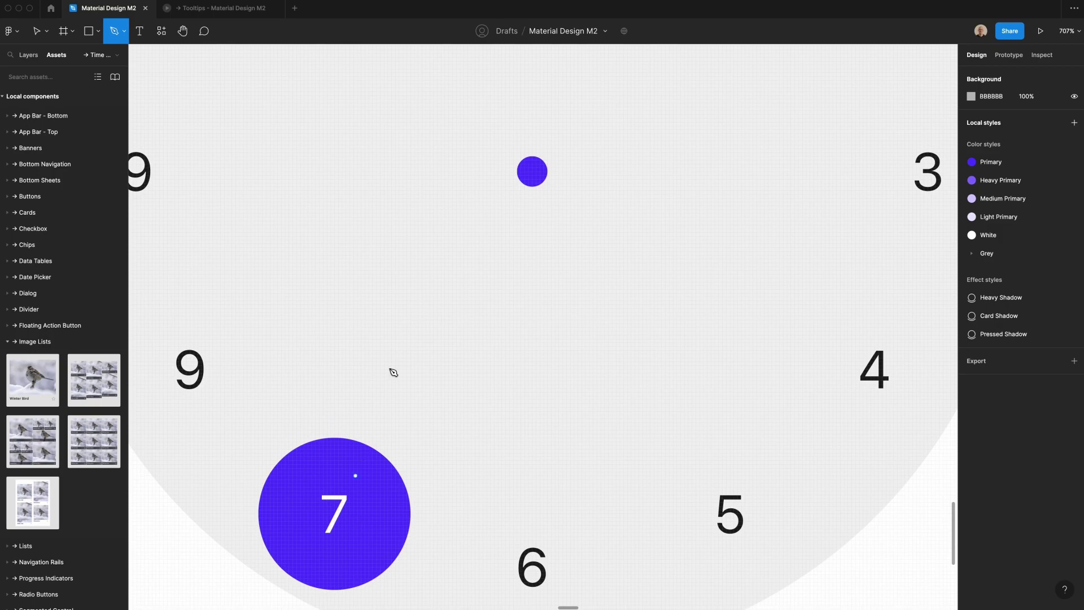
left_click(531, 171)
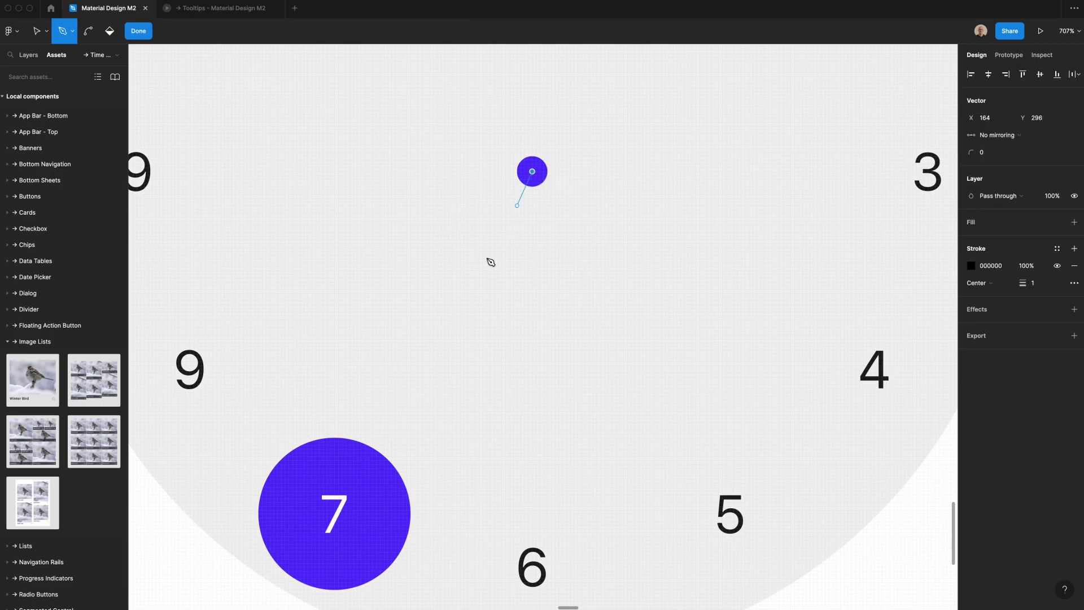
left_click(337, 517)
key("Return")
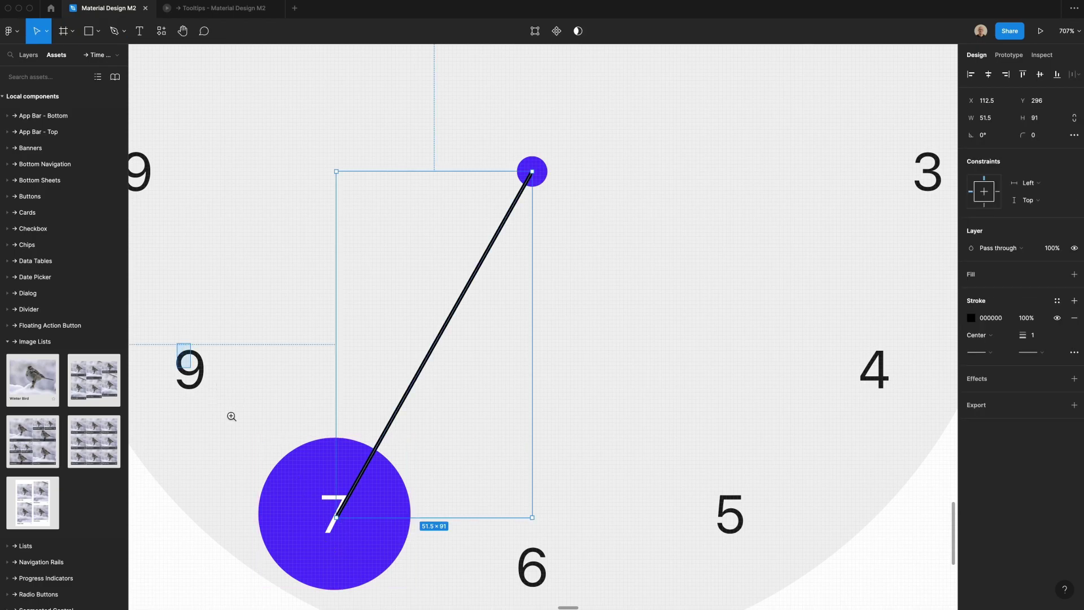
- Adjust the clock hand's lower end to the exact centre of the 7 button, making the line 52 × 90
scroll(230, 416, "up", 5)
key("alt+super+Right")
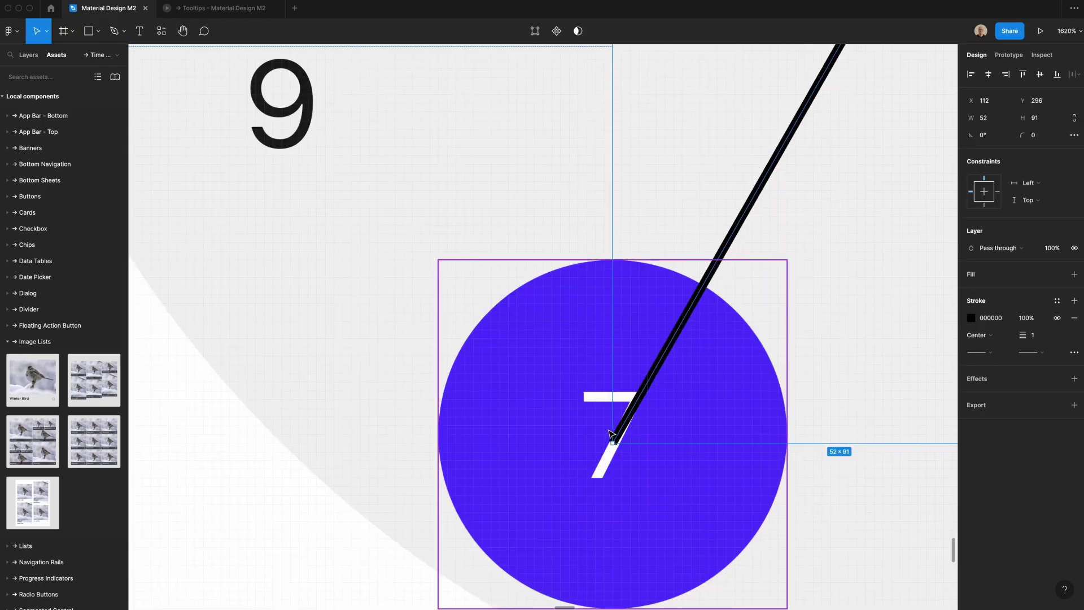
key("Return")
left_click_drag(588, 431, 623, 461)
key("Up")
key("Return")
key("alt")
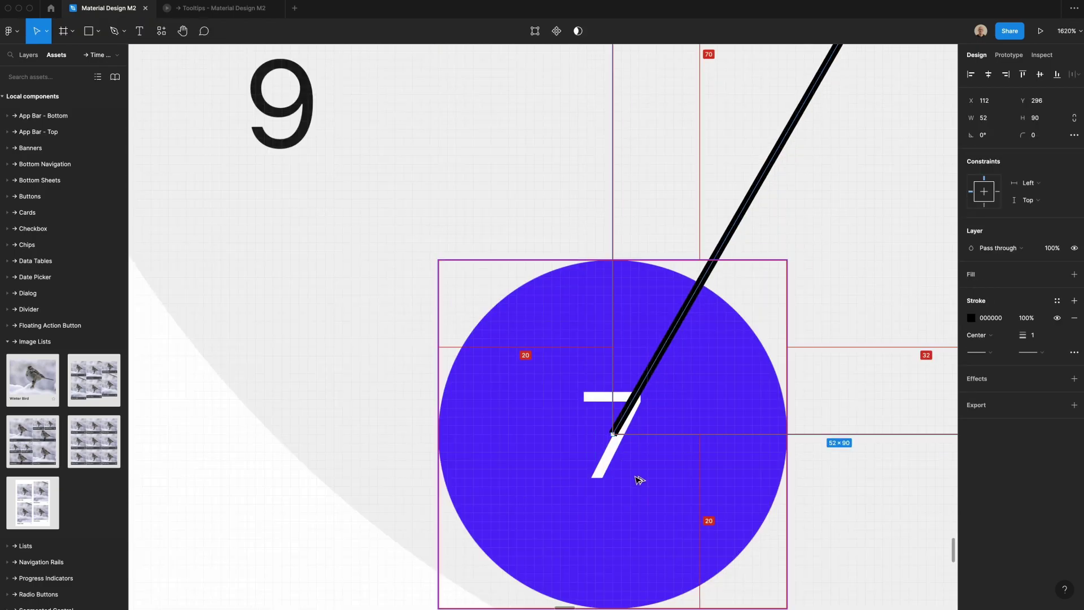
key("Escape")
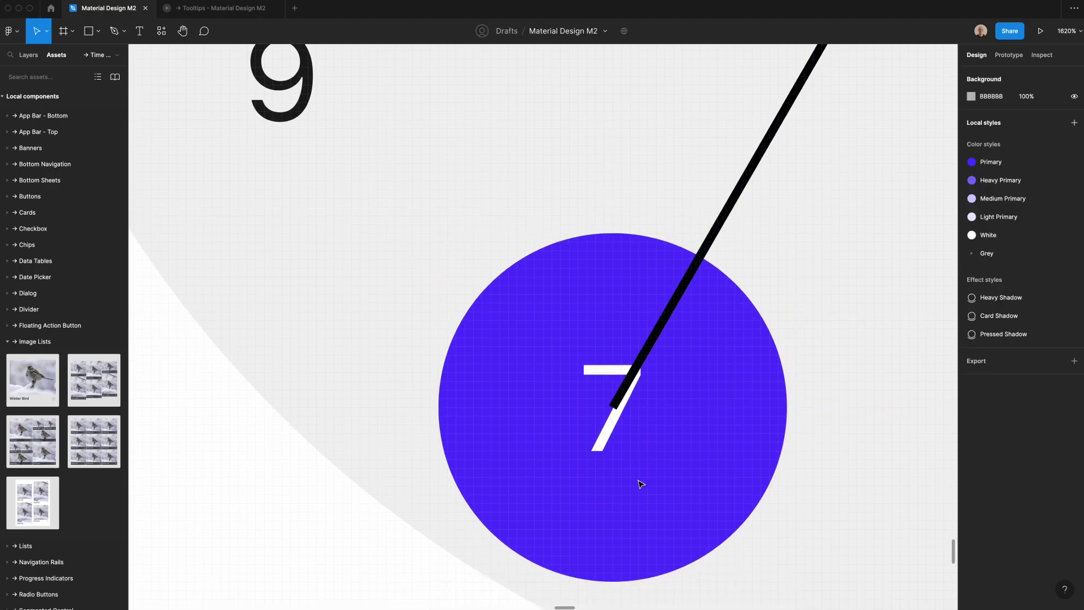
- Send the clock hand line behind the 7 button
key("minus")
left_click(645, 267)
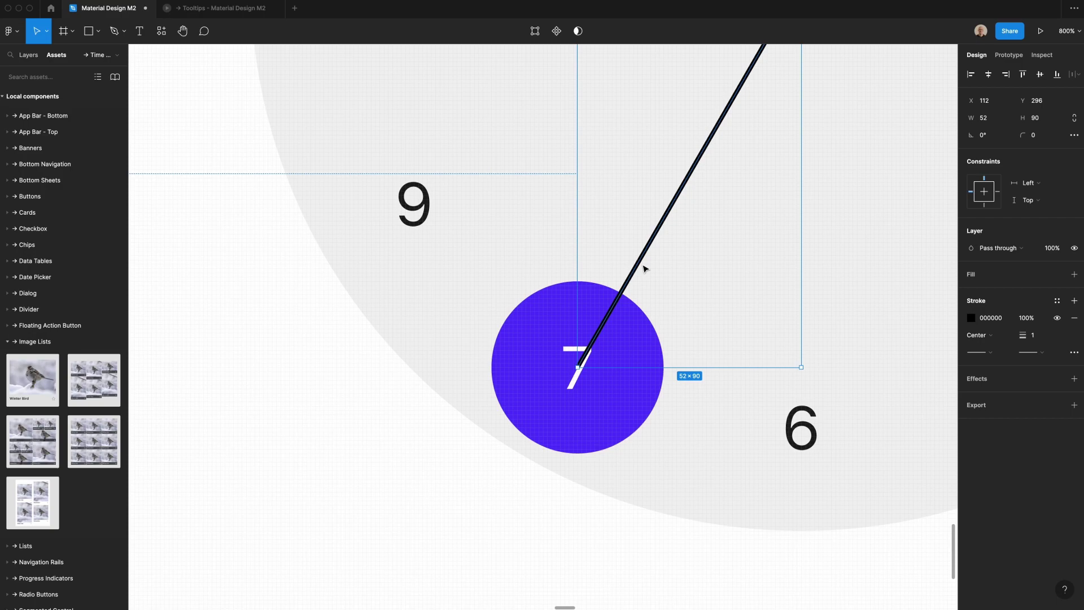
key("super+bracketleft")
- Apply the Primary colour style to the clock hand's stroke and set its thickness to 2
left_click(1056, 301)
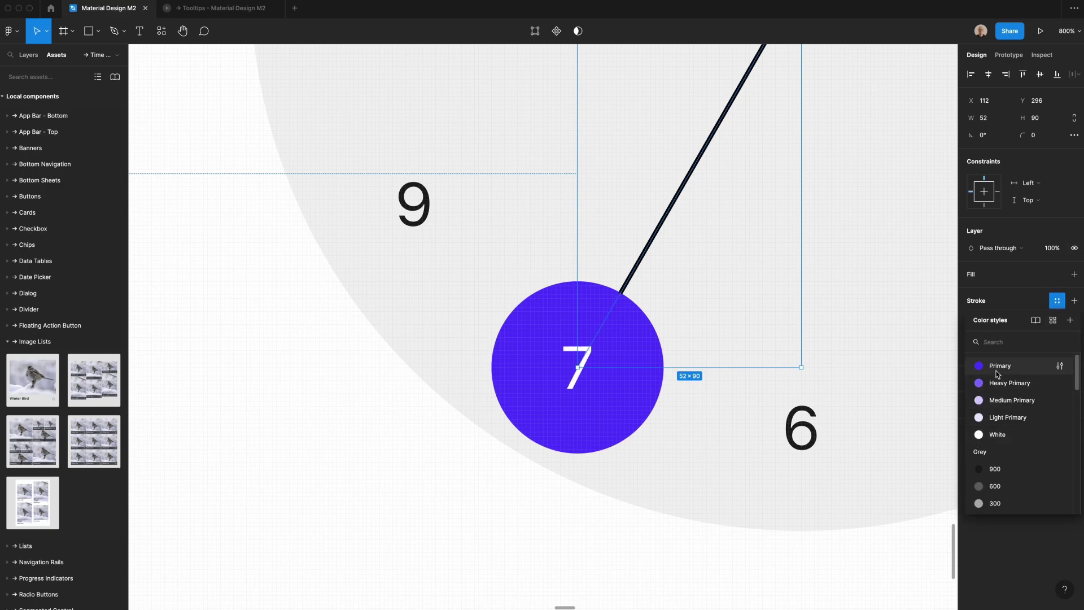
left_click(1016, 364)
key("Up")
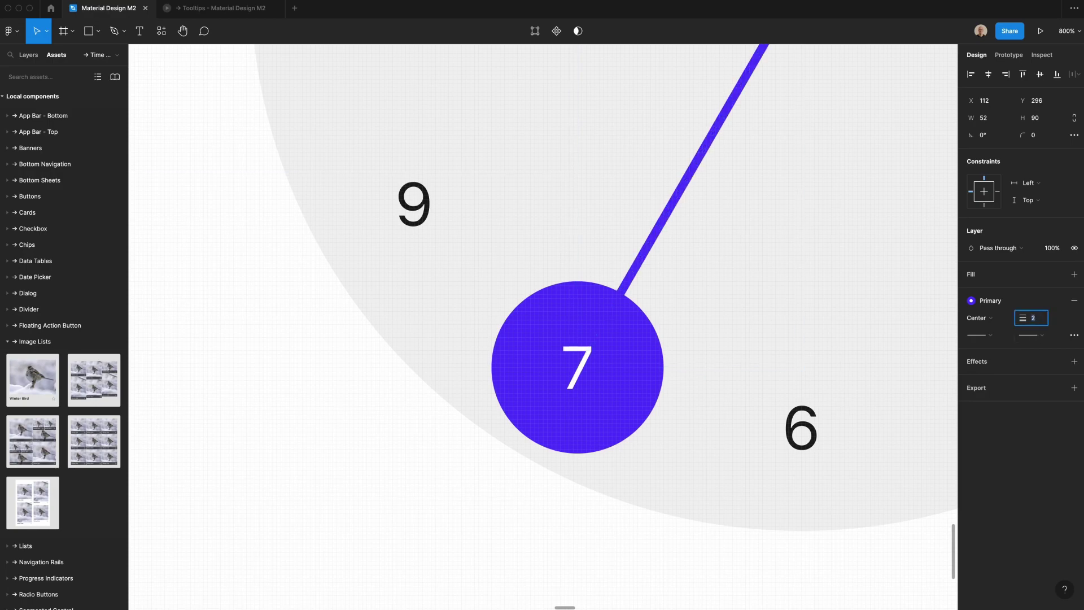
key("super+minus")
key("super+minus")
left_click(885, 357)
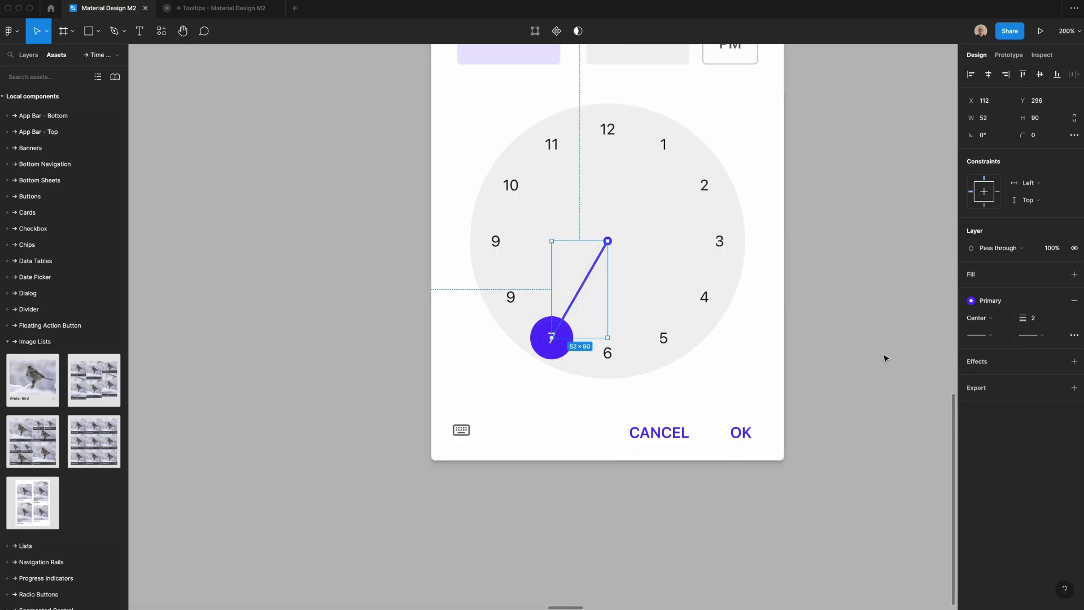
scroll(878, 363, "up", 3)
scroll(875, 365, "down", 2)
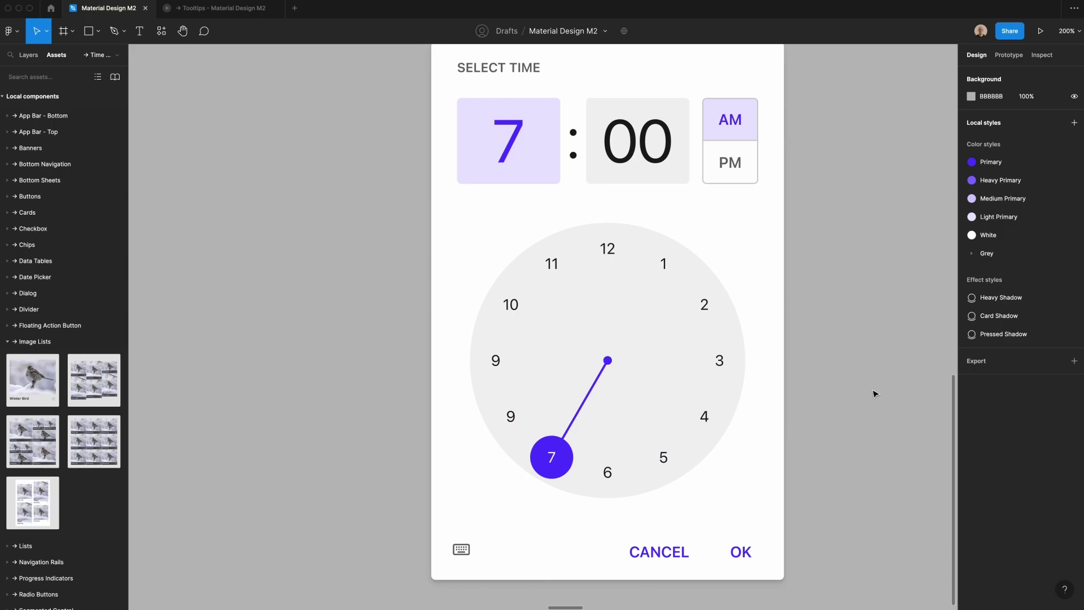
scroll(874, 394, "up", 1)
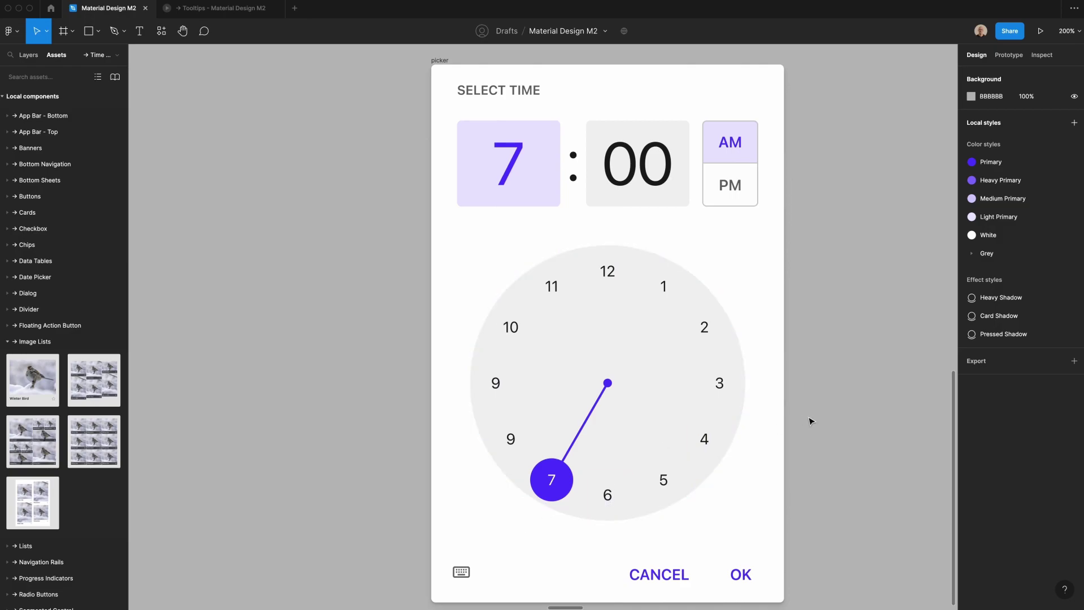
- Constrain the keyboard, CANCEL and OK buttons vertically to the bottom of the picker frame
scroll(811, 420, "right", 5)
left_click(322, 89)
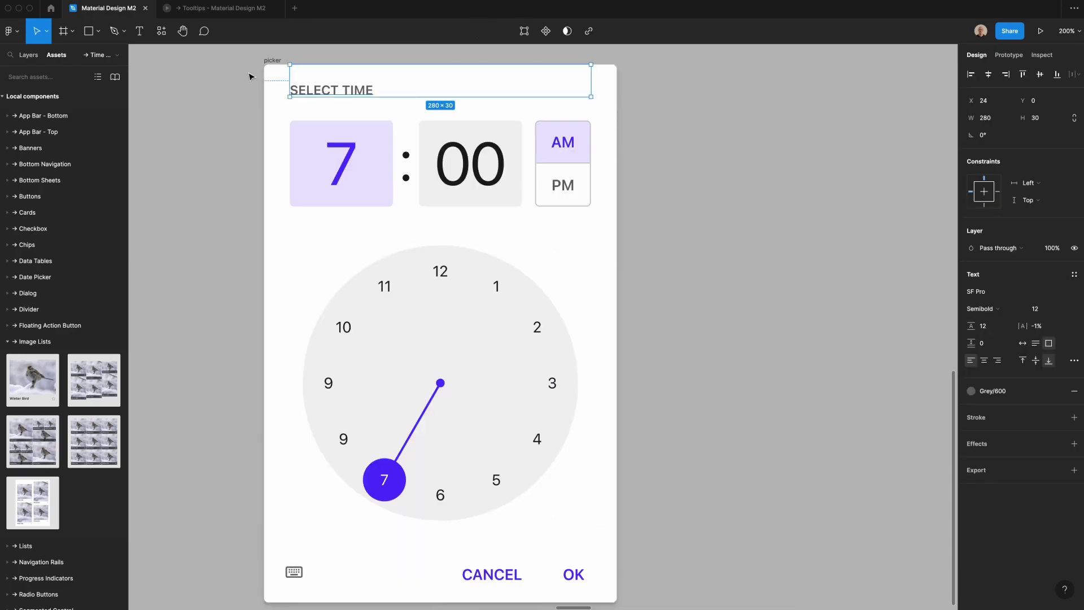
left_click_drag(249, 76, 572, 206)
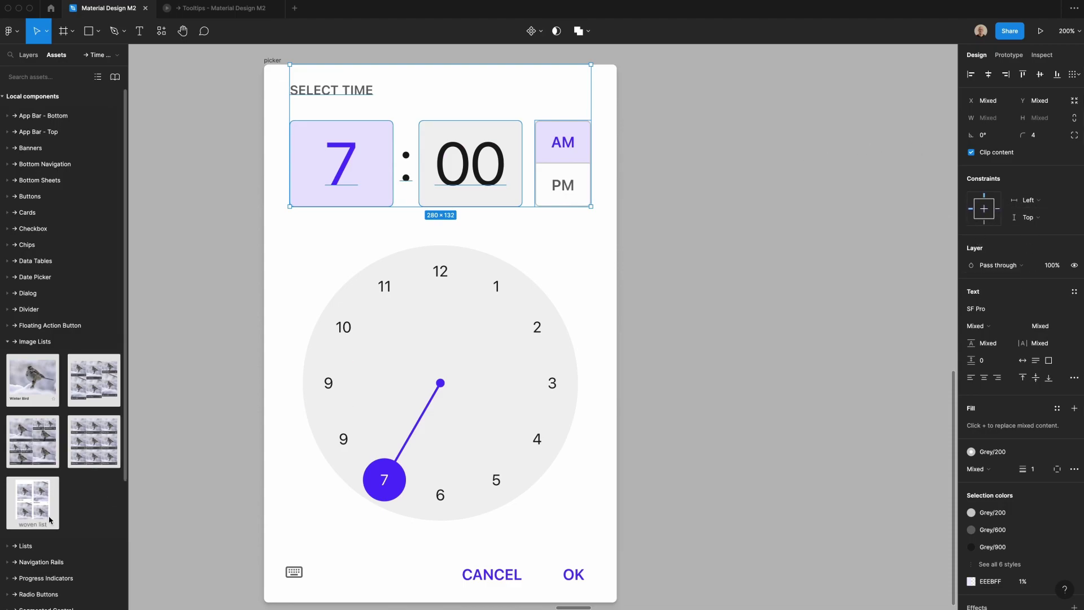
left_click_drag(220, 567, 617, 605)
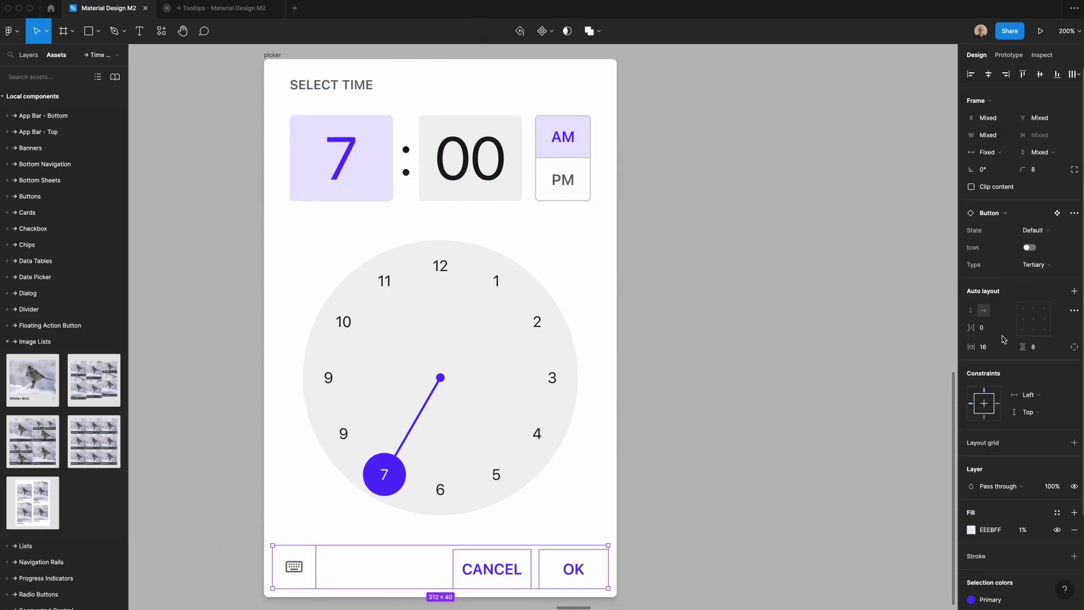
left_click(801, 355)
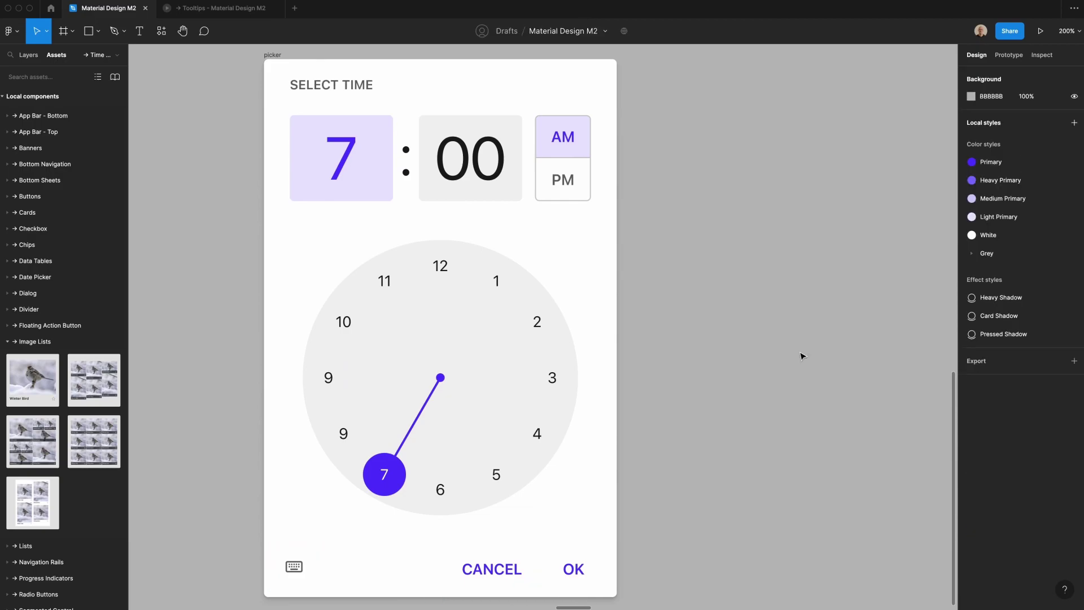
- Duplicate the picker frame beside the original and rename the copy as input
left_click(275, 57)
left_click_drag(301, 149, 710, 247)
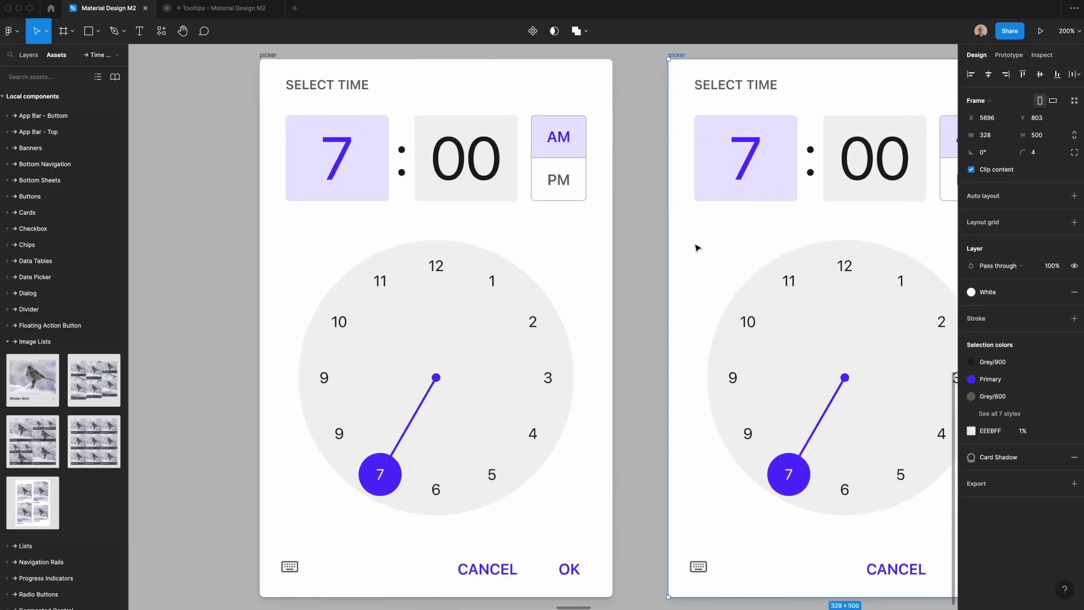
scroll(698, 246, "right", 5)
key("super+r")
type("in")
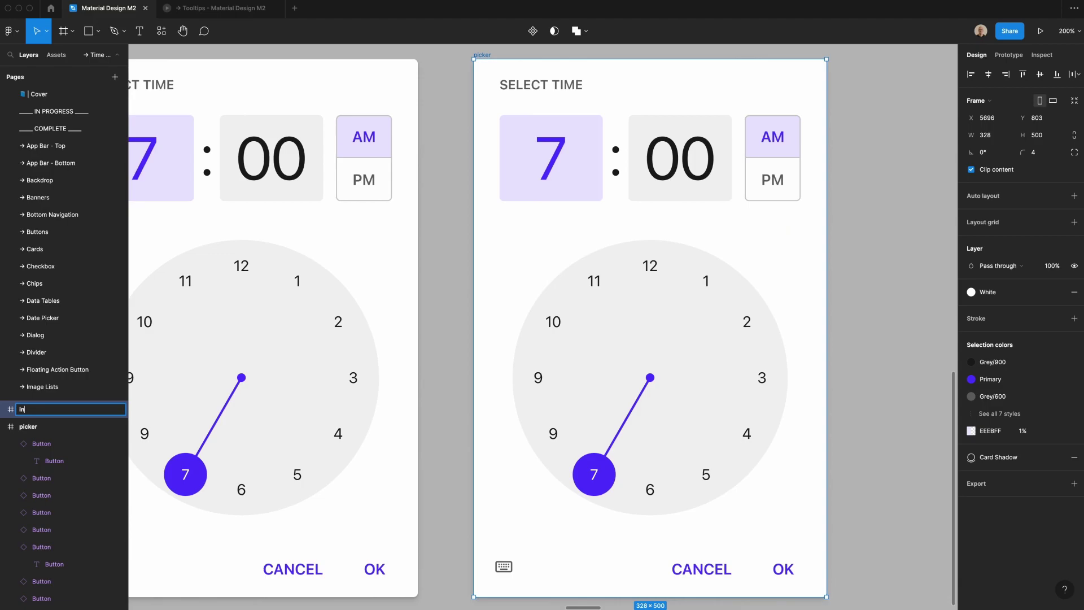
type("put")
key("Return")
- Delete the clock face from the input frame and reduce the frame's height to 220
left_click_drag(871, 245, 464, 493)
key("Delete")
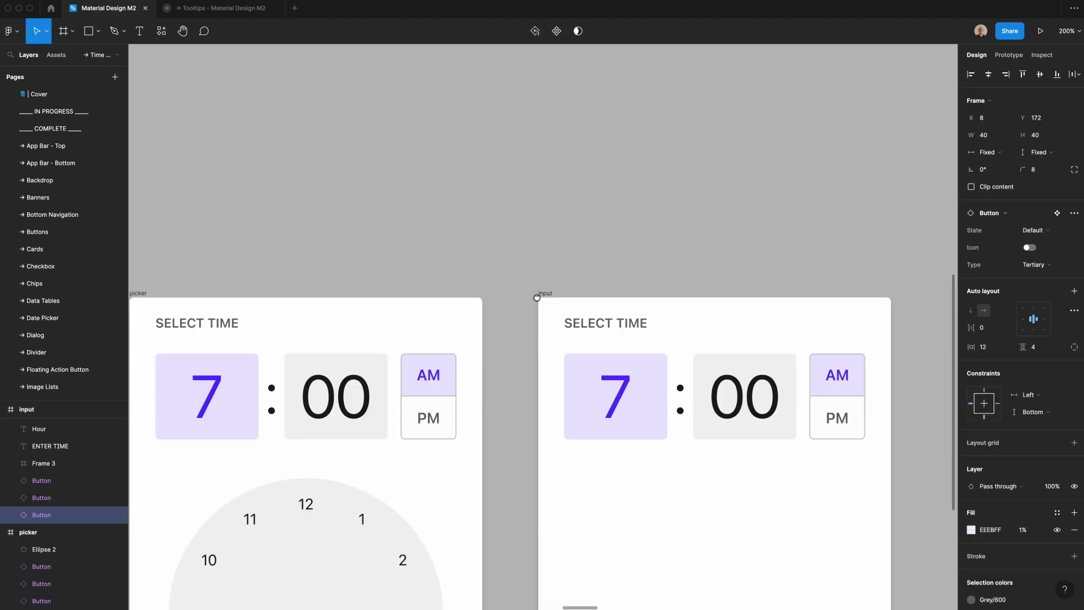
scroll(535, 296, "down", 1)
left_click(542, 289)
scroll(542, 289, "down", 4)
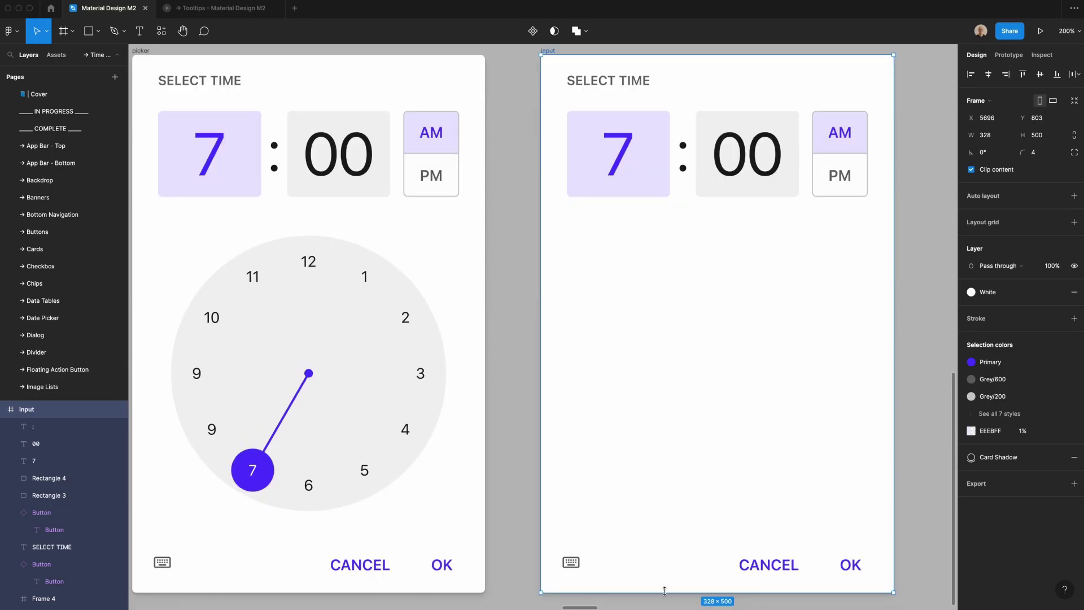
left_click_drag(664, 590, 621, 290)
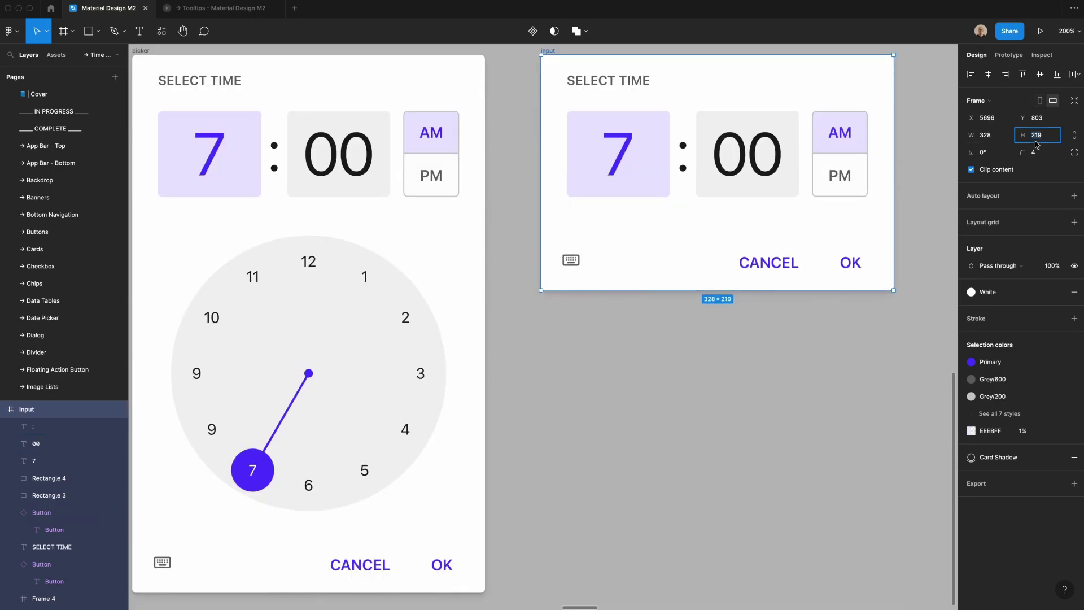
key("Up")
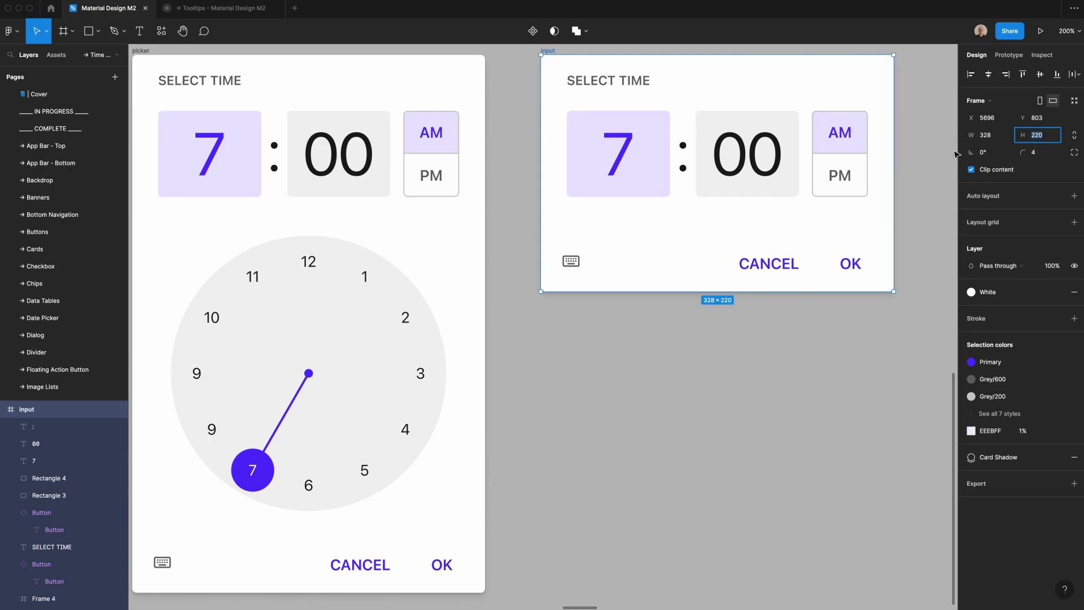
left_click(947, 157)
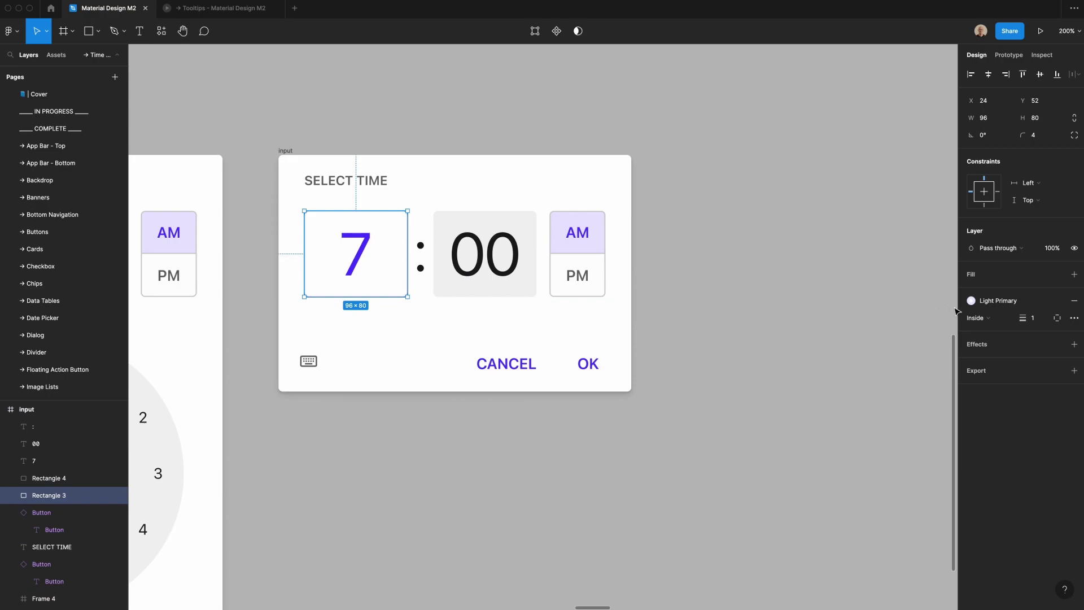
- Replace the hour box's fill in the input frame with an inside stroke in the Primary colour style and adjust its thickness
left_click(971, 301)
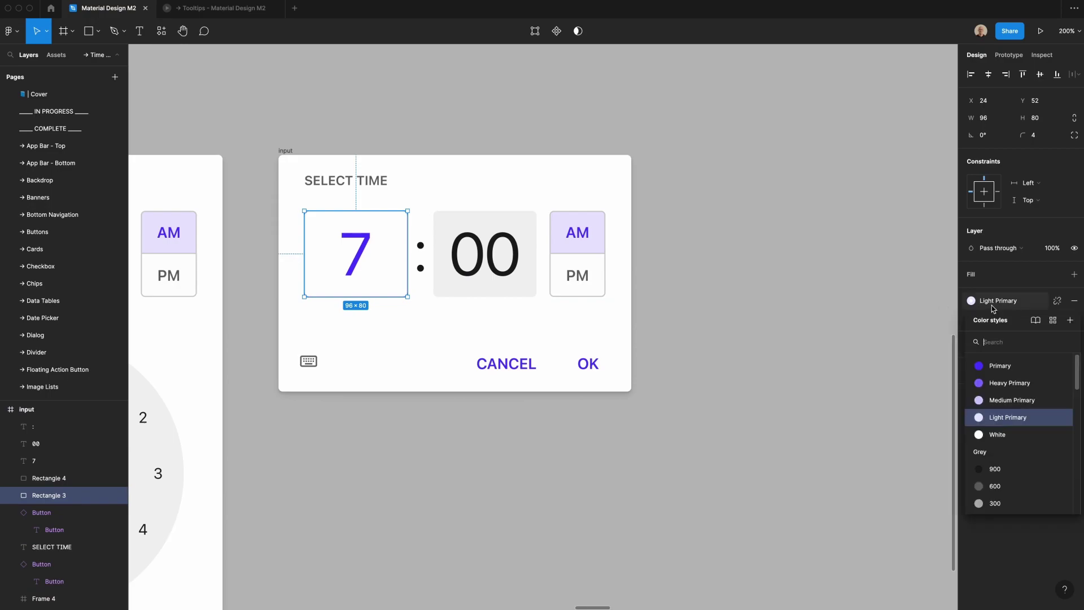
left_click(996, 366)
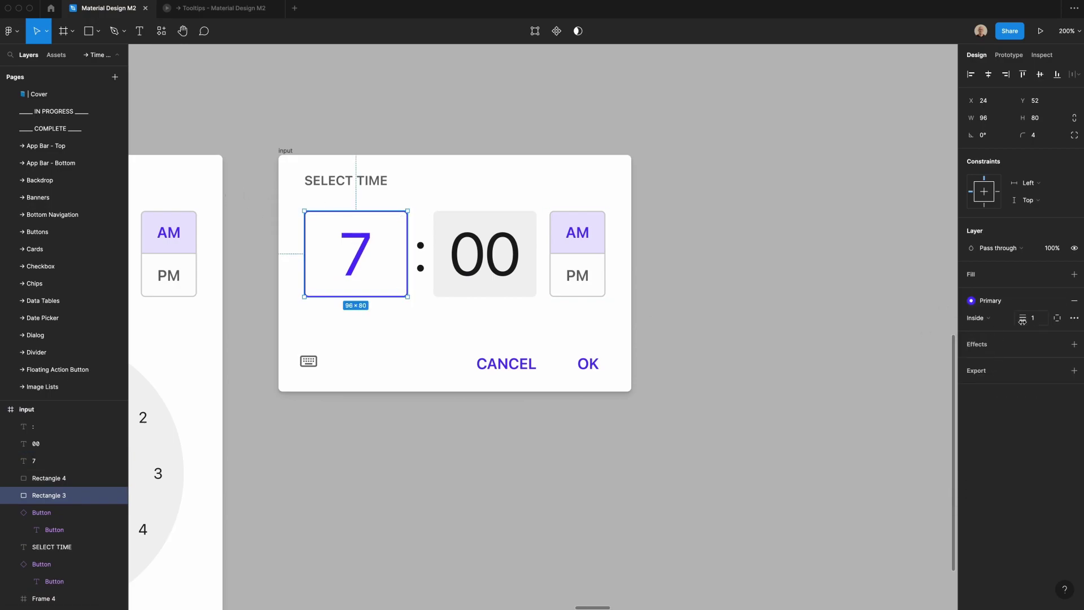
left_click_drag(1023, 320, 1031, 320)
left_click(769, 339)
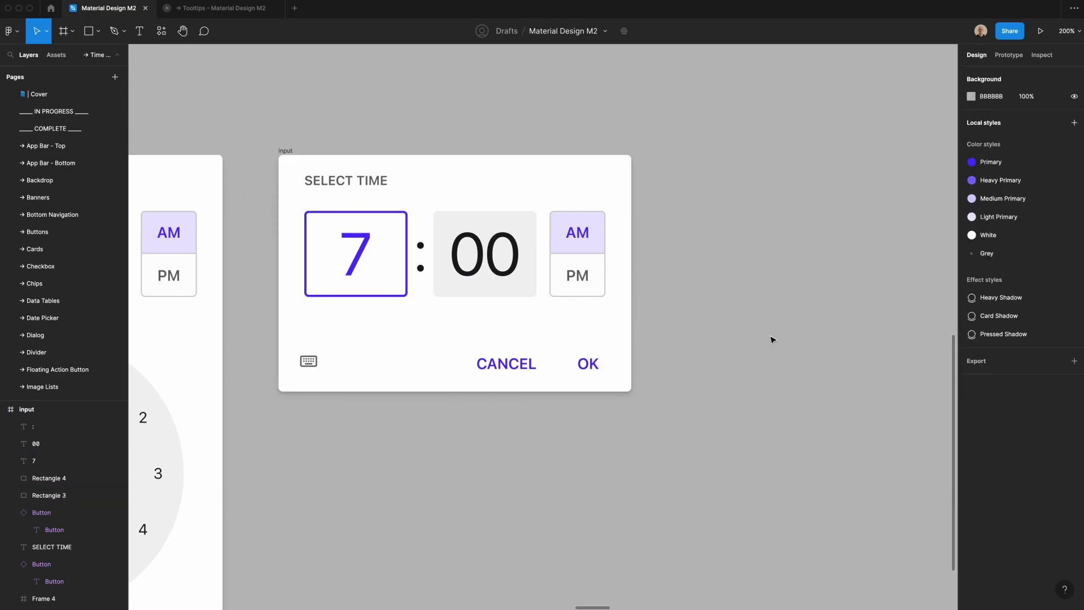
- Replace the hour text in the input frame with a "|" character as a text cursor
double_click(362, 242)
type("|")
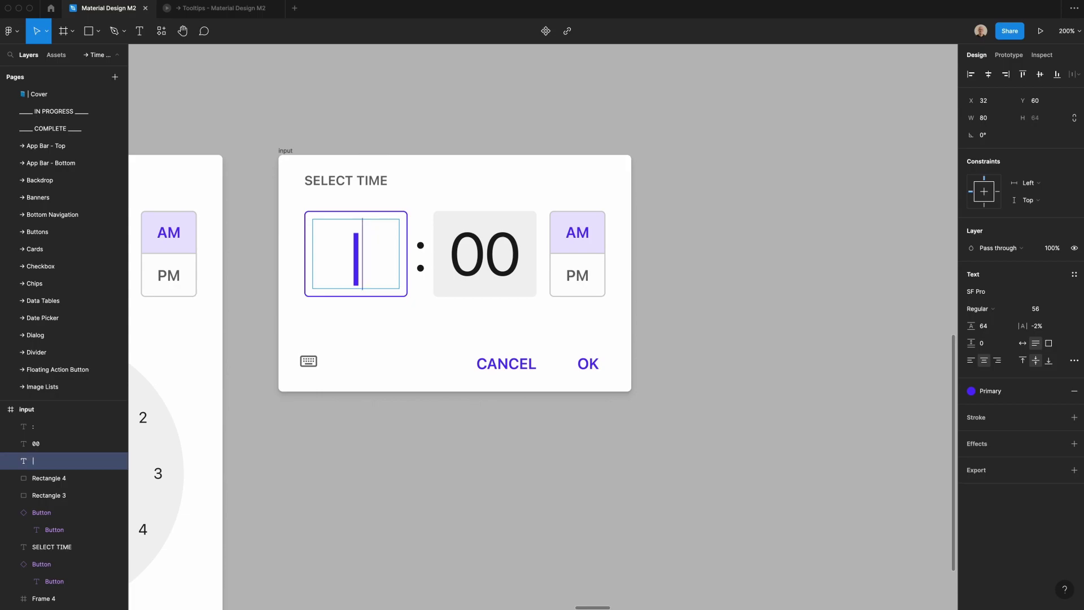
key("Escape")
left_click(672, 294)
scroll(551, 323, "left", 1)
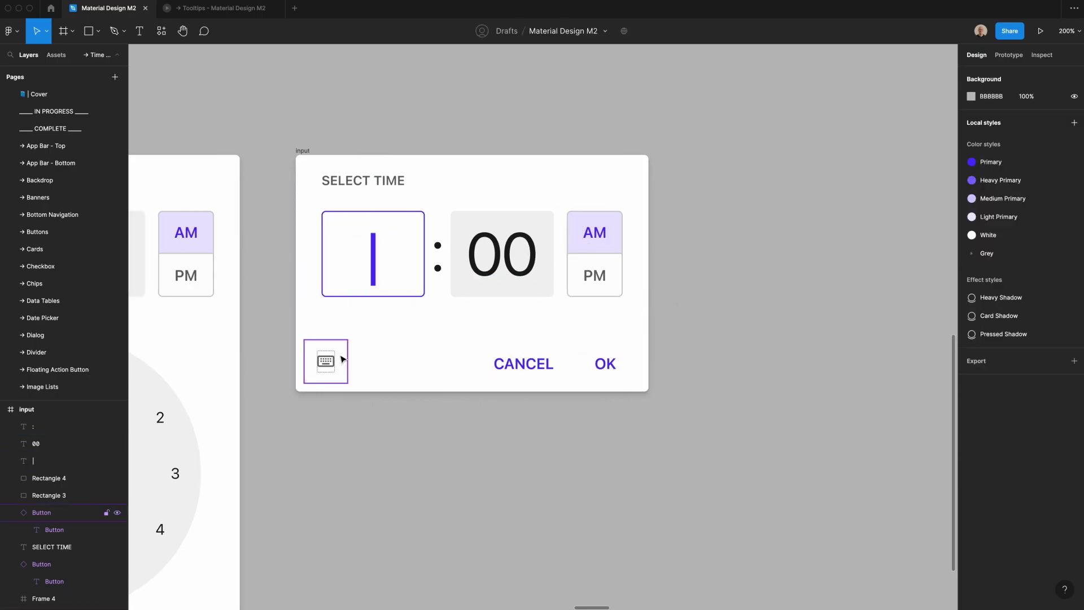
left_click(375, 282)
- Change the input frame's keyboard icon to the "clock" icon
double_click(325, 367)
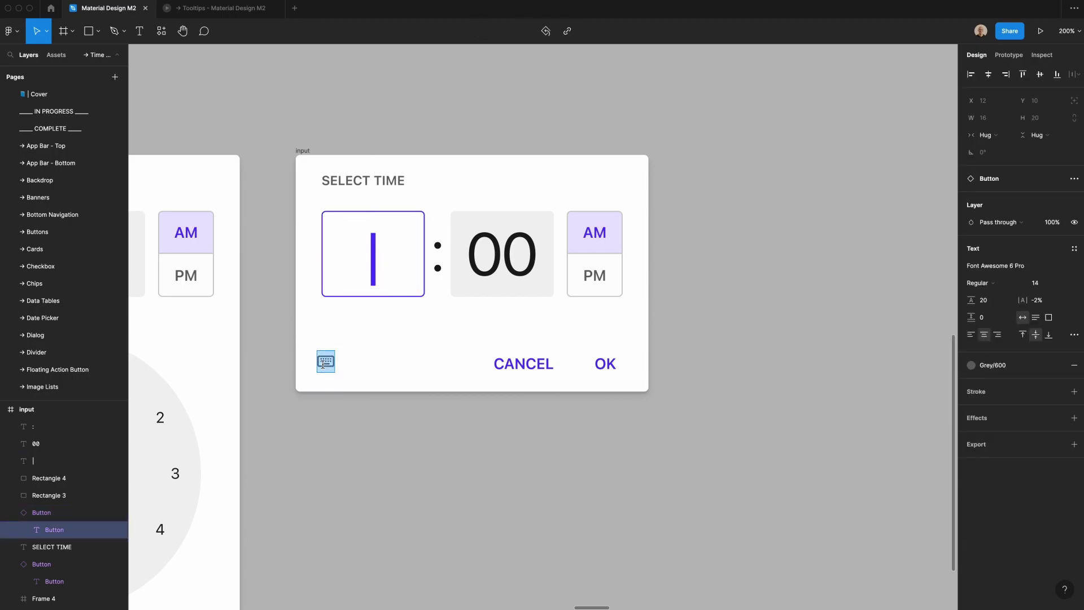
type("clock")
key("Escape")
scroll(415, 446, "left", 1)
left_click(634, 515)
scroll(634, 515, "left", 10)
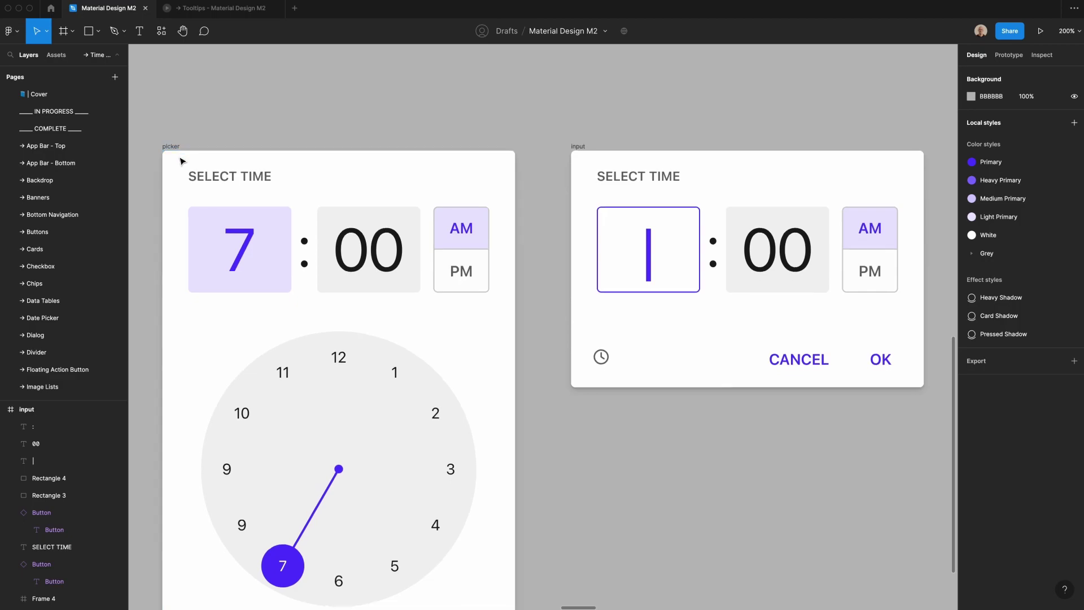
scroll(181, 225, "down", 5)
scroll(189, 506, "up", 5)
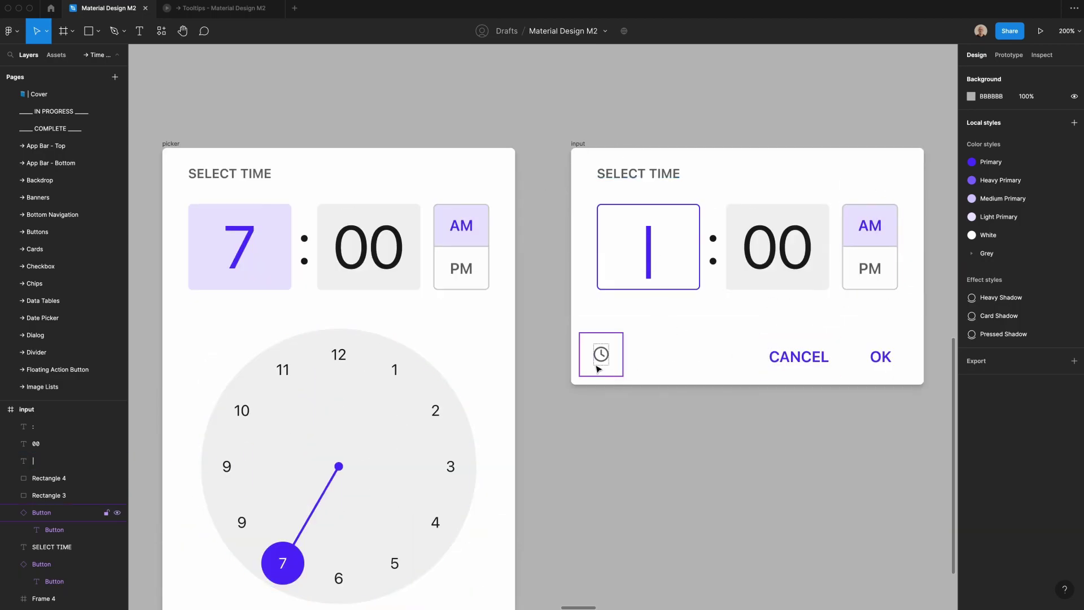
scroll(604, 354, "down", 5)
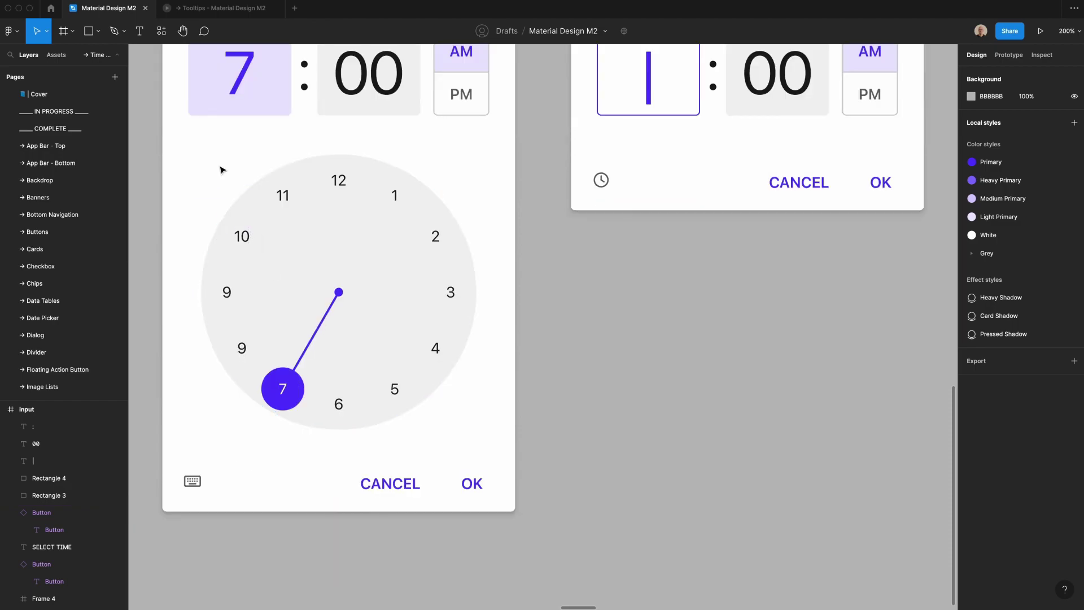
scroll(655, 412, "up", 5)
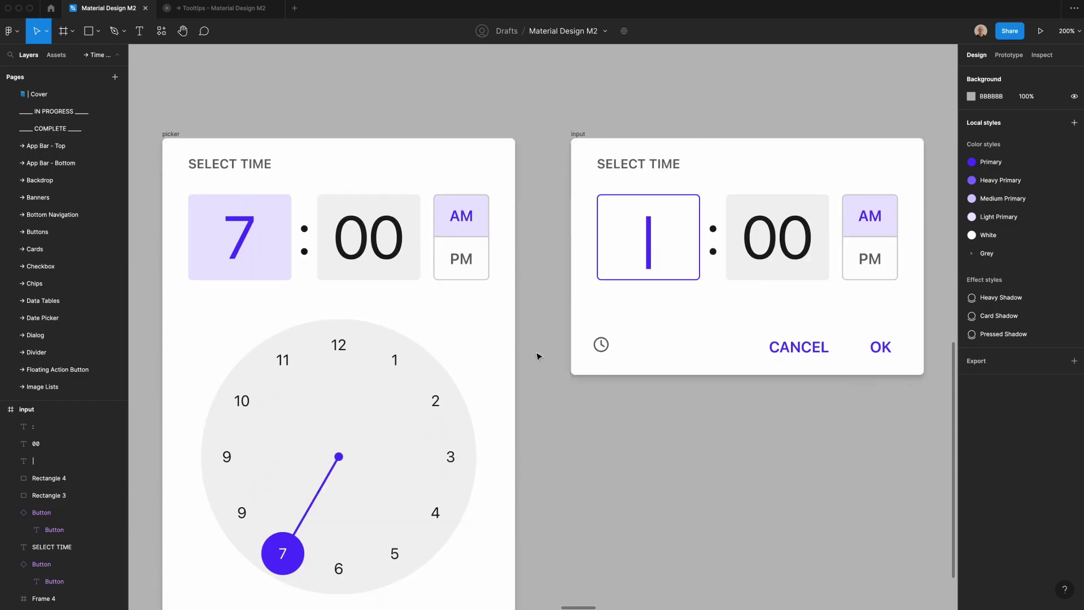
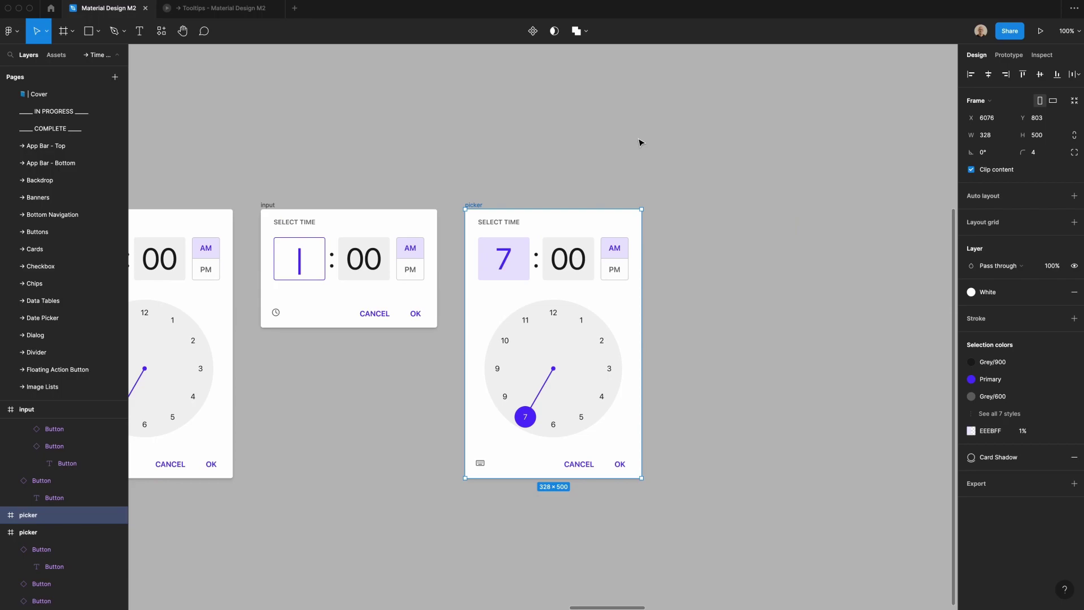
- Constrain the copied picker's keyboard icon to the left and bottom, and group CANCEL and OK with right and bottom constraints
left_click(480, 463)
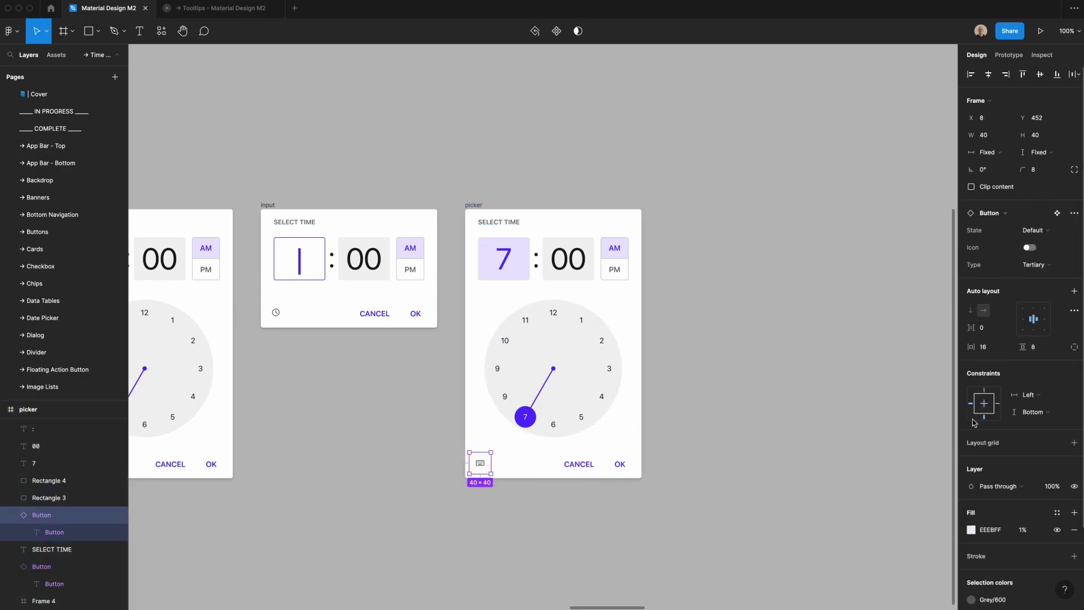
left_click_drag(550, 502, 623, 461)
key("super+g")
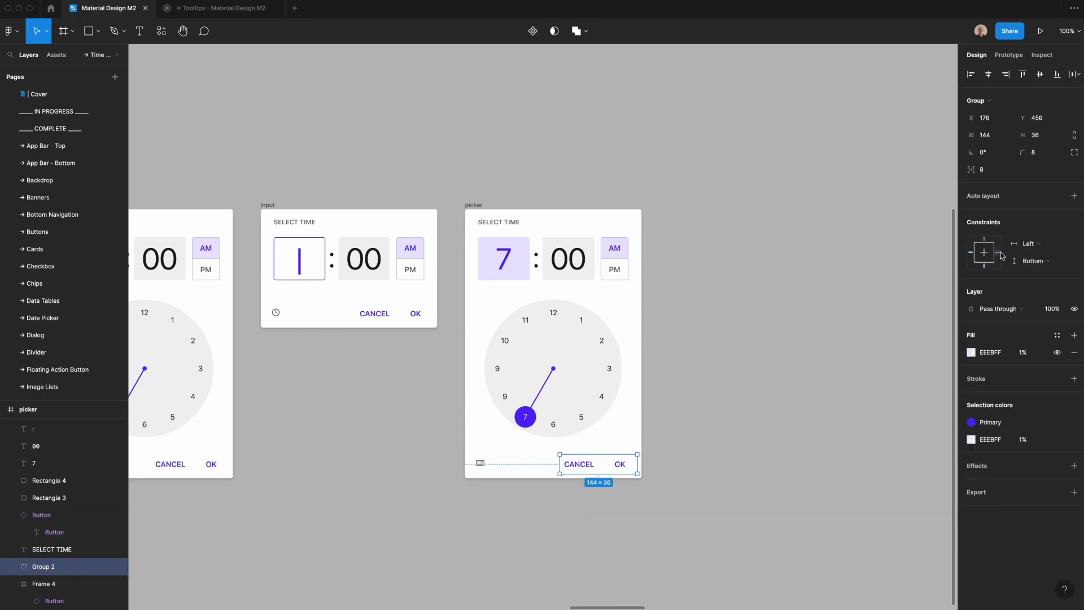
- Resize the copied picker frame to a landscape format, 584 wide and 360 high
left_click(810, 360)
left_click(986, 136)
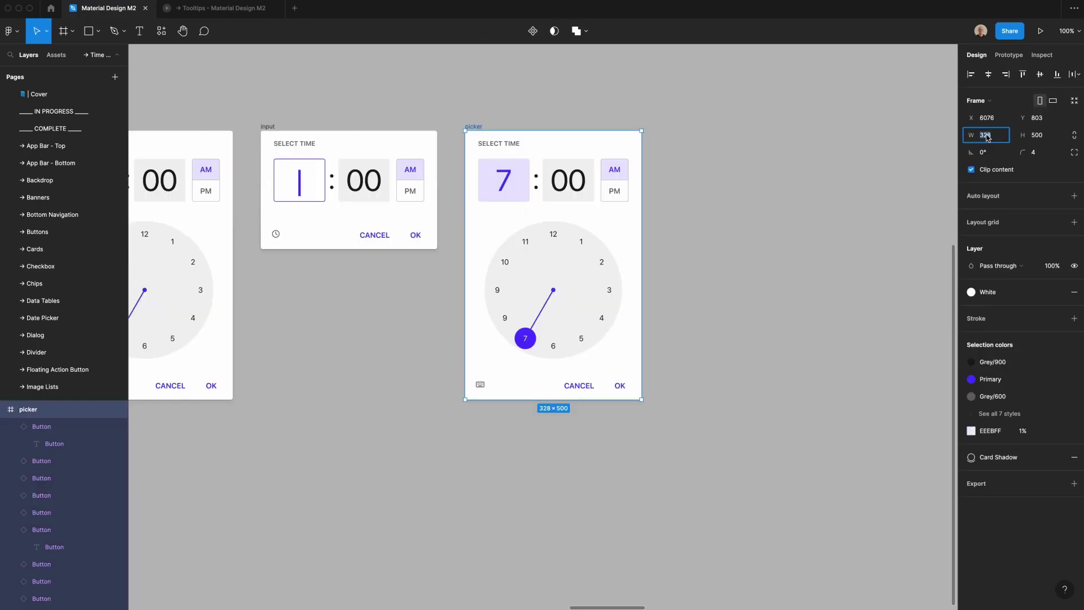
type("584")
key("Tab")
type("3")
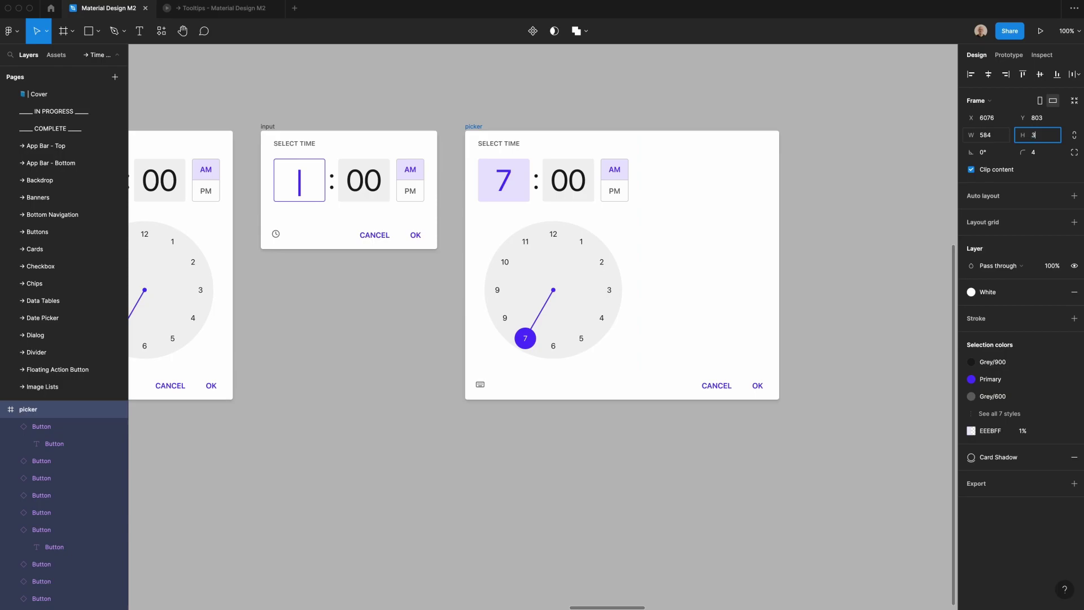
type("42")
key("Return")
- Move the whole clock face, without the keyboard icon, to the right side of the landscape frame above CANCEL and OK
left_click_drag(460, 228, 618, 352)
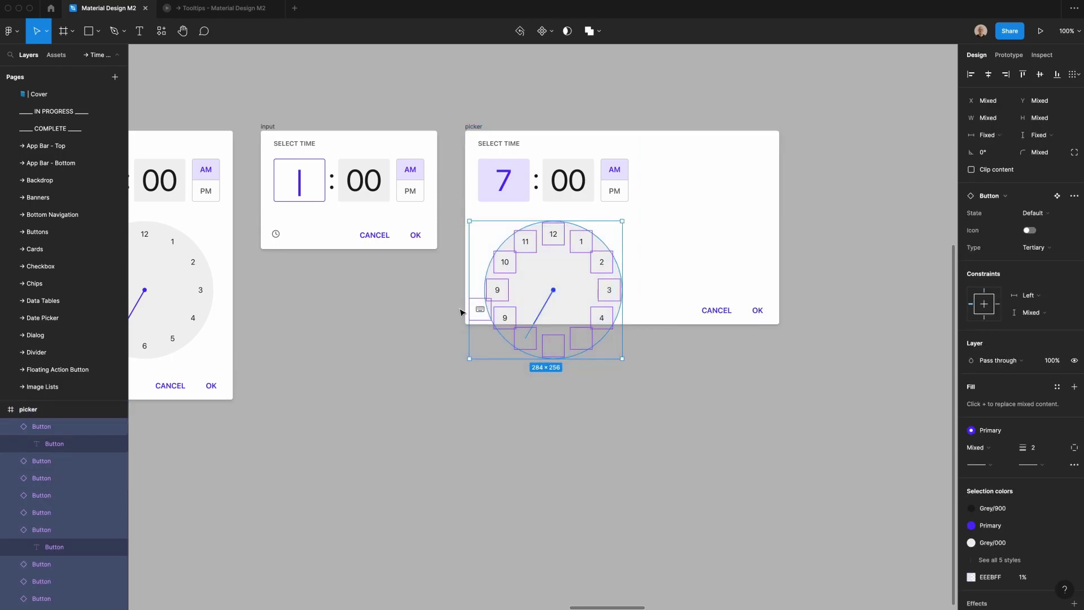
left_click(476, 317, "shift")
left_click_drag(535, 297, 656, 221)
scroll(636, 220, "up", 2)
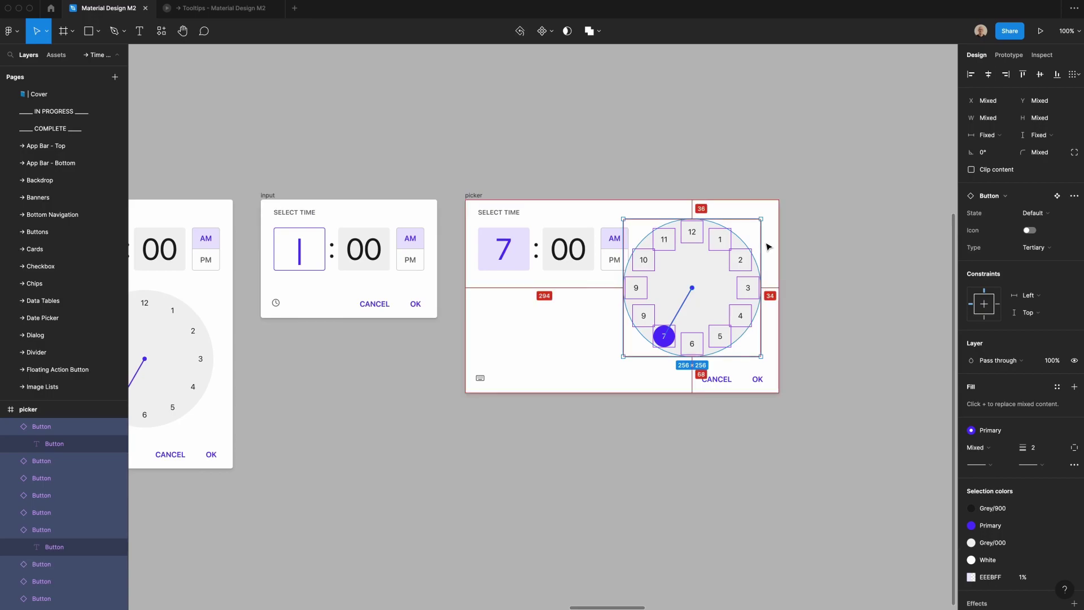
key("shift+Right")
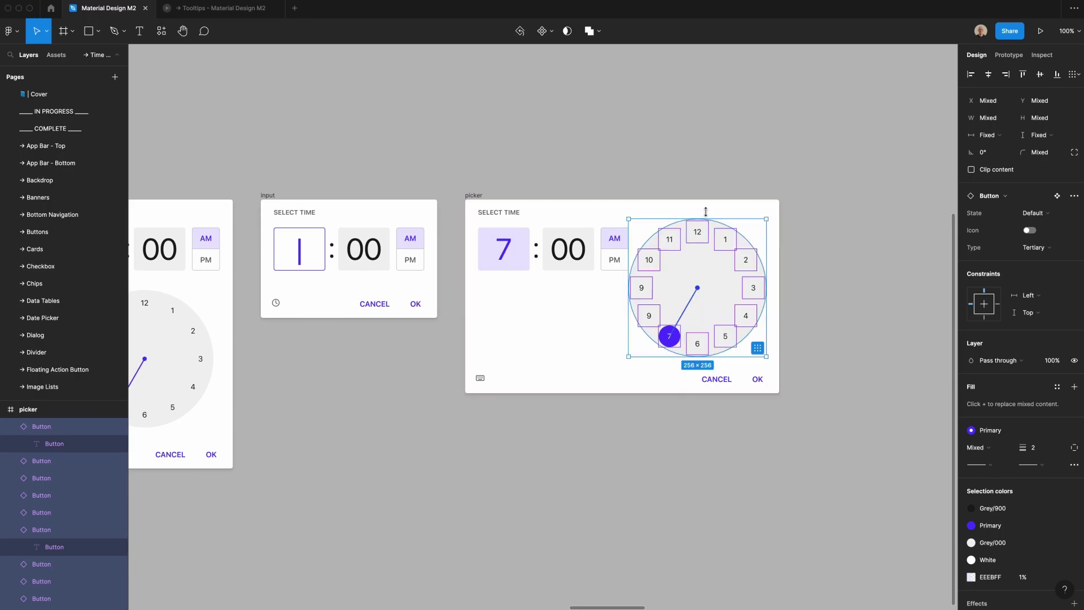
- Move the hour and minute boxes with their numbers and colon down to about mid-height of the landscape frame
left_click_drag(583, 210, 709, 307)
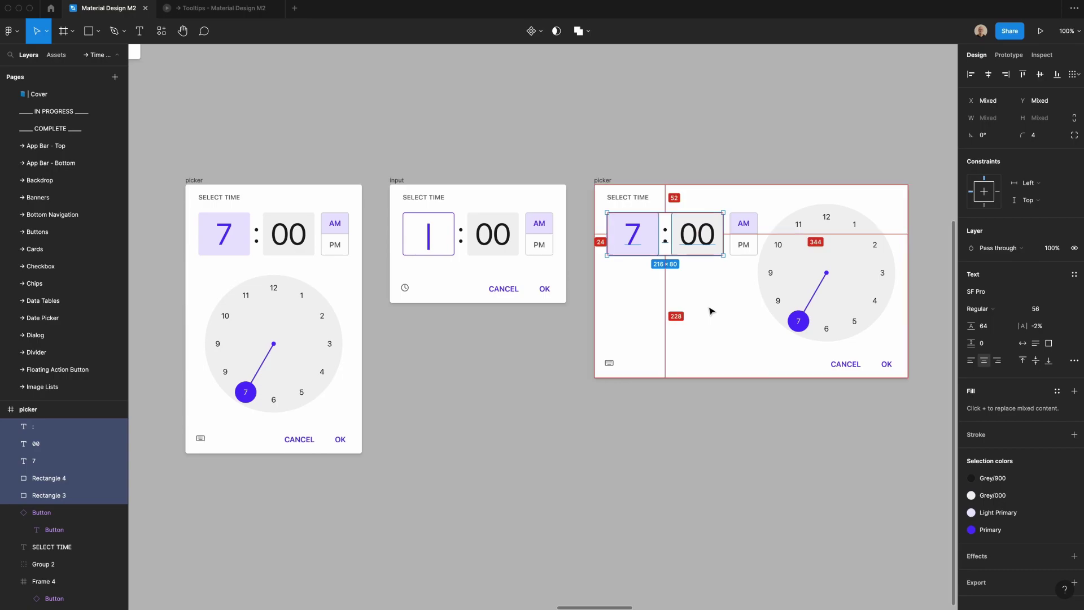
key("shift+Down")
key("shift+Down")
key("shift+Down")
key("shift+Down")
key("shift+Down")
key("shift+Down")
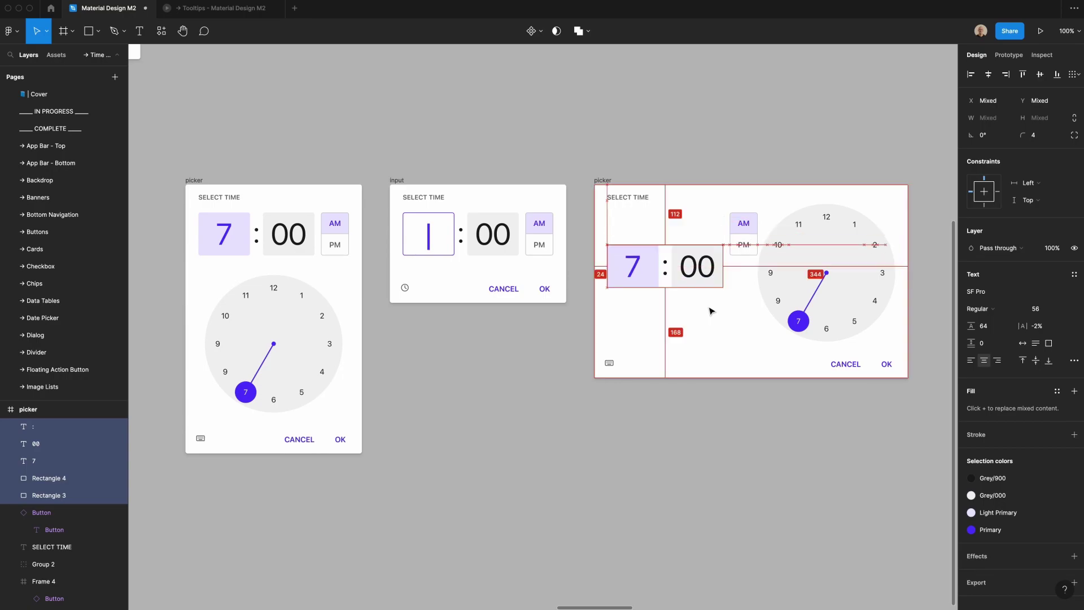
key("alt")
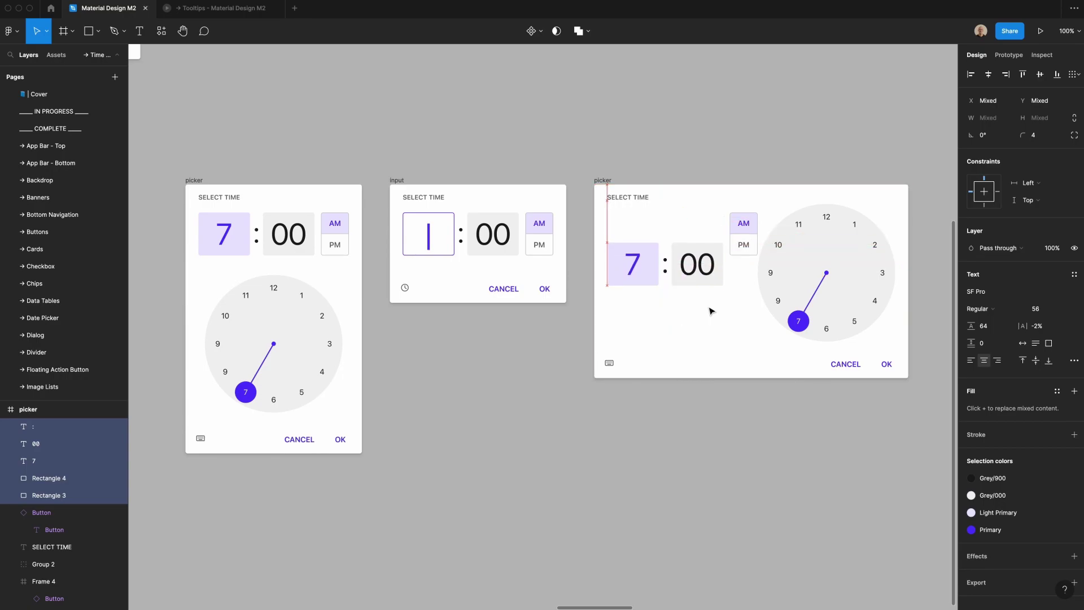
- Move the AM/PM frame below the time boxes, widen it to 216 and place its buttons side by side with 0 spacing
left_click(745, 227)
left_click_drag(746, 228, 648, 310)
double_click(628, 333)
left_click(630, 317, "shift")
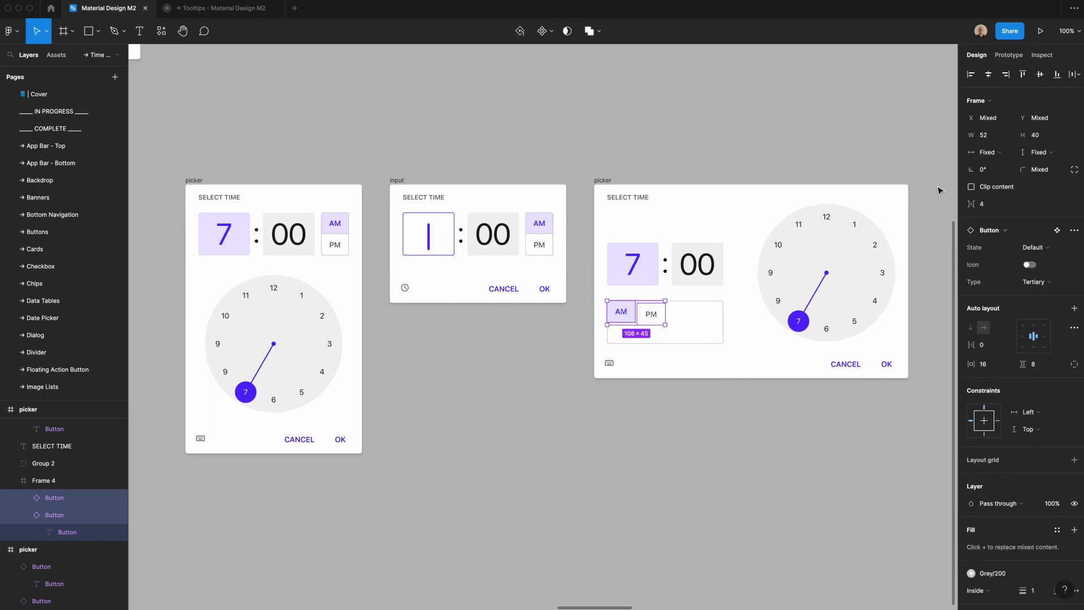
left_click(993, 211)
key("Return")
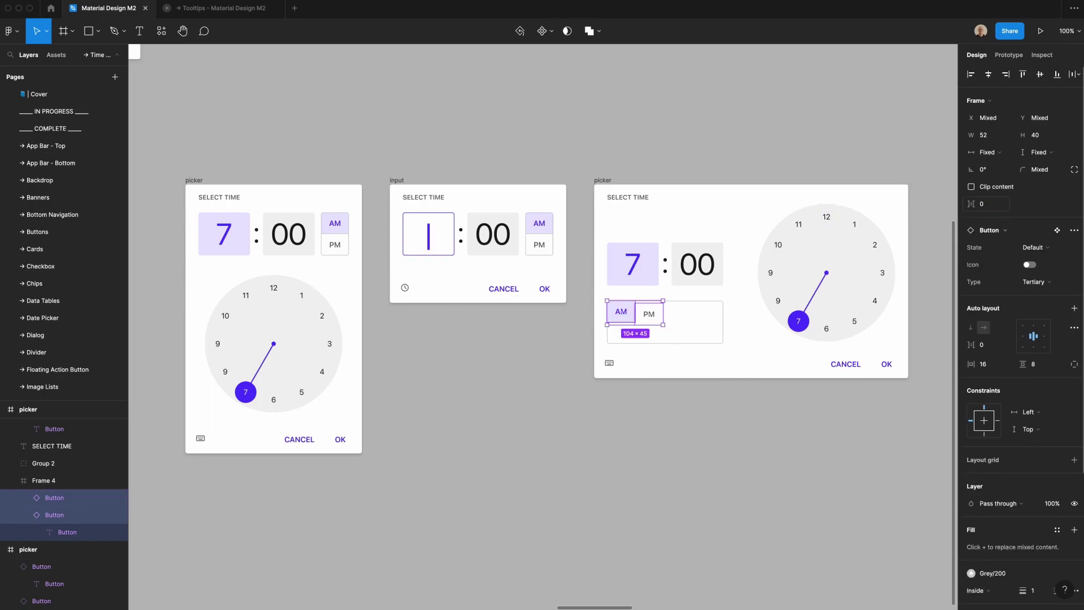
- Align the PM button with AM at Y 0 and widen both buttons to 108 each
left_click(679, 315)
double_click(663, 314)
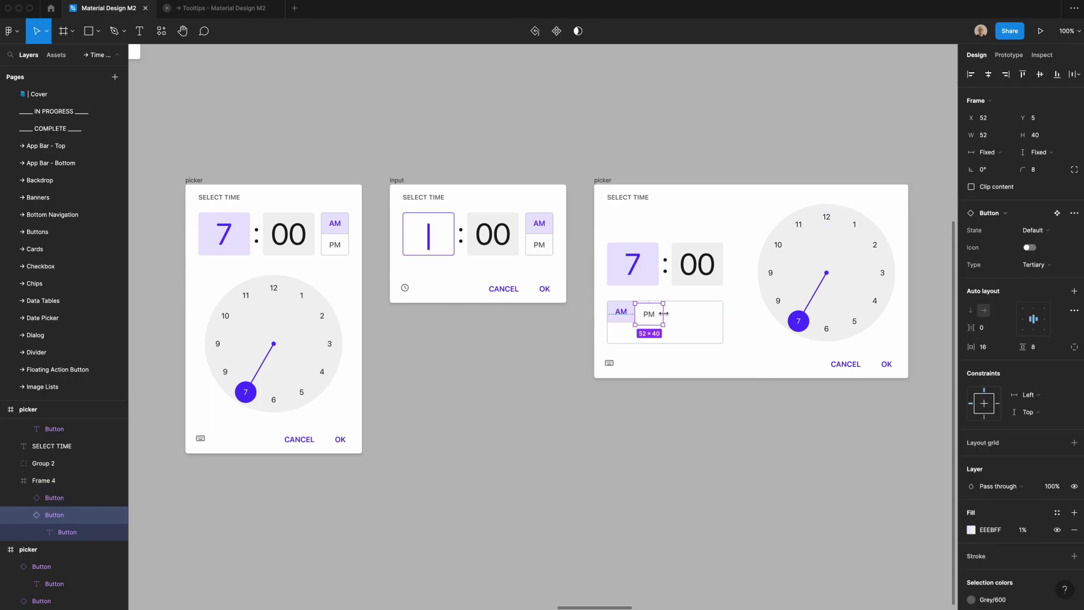
key("Up")
key("Up")
key("Up")
key("Up")
key("Up")
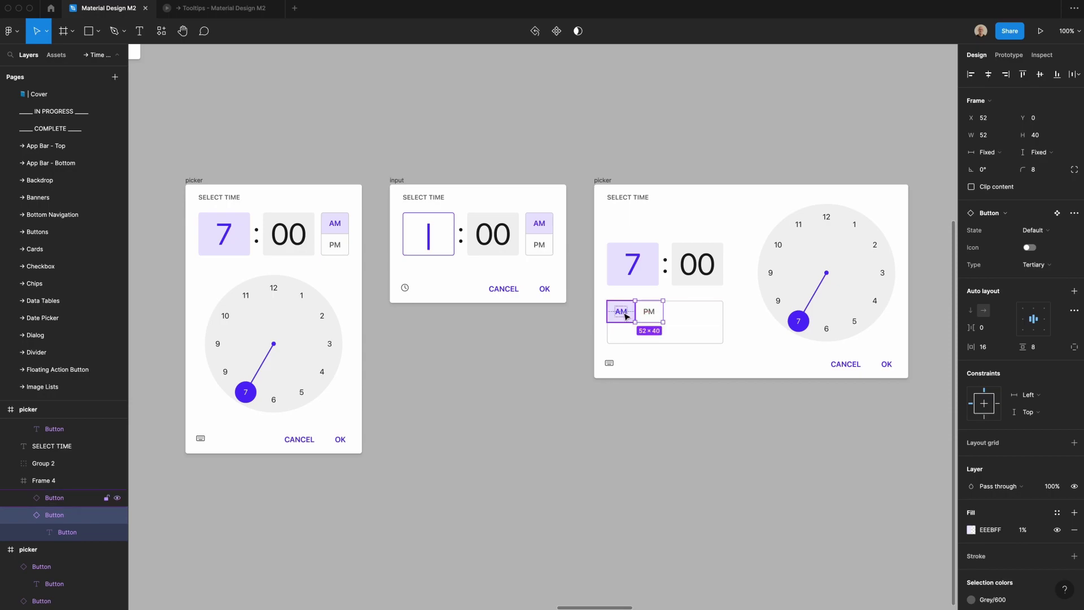
left_click(626, 316, "shift")
left_click_drag(663, 321, 723, 325)
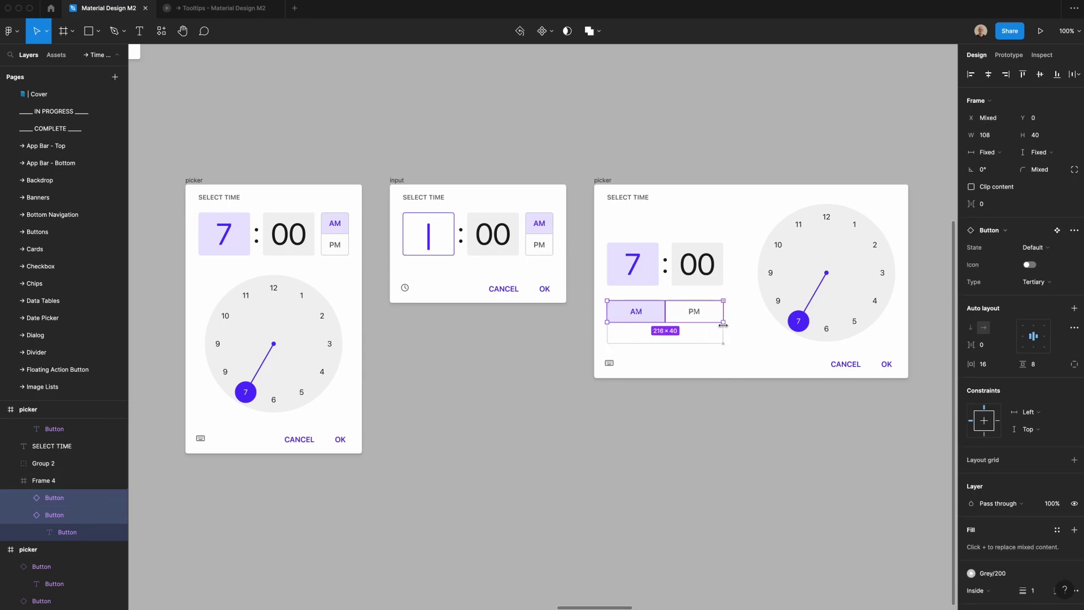
- Switch the AM button's stroke to its right side only and reduce the AM/PM frame's height to 40
left_click(658, 325)
left_click(658, 322)
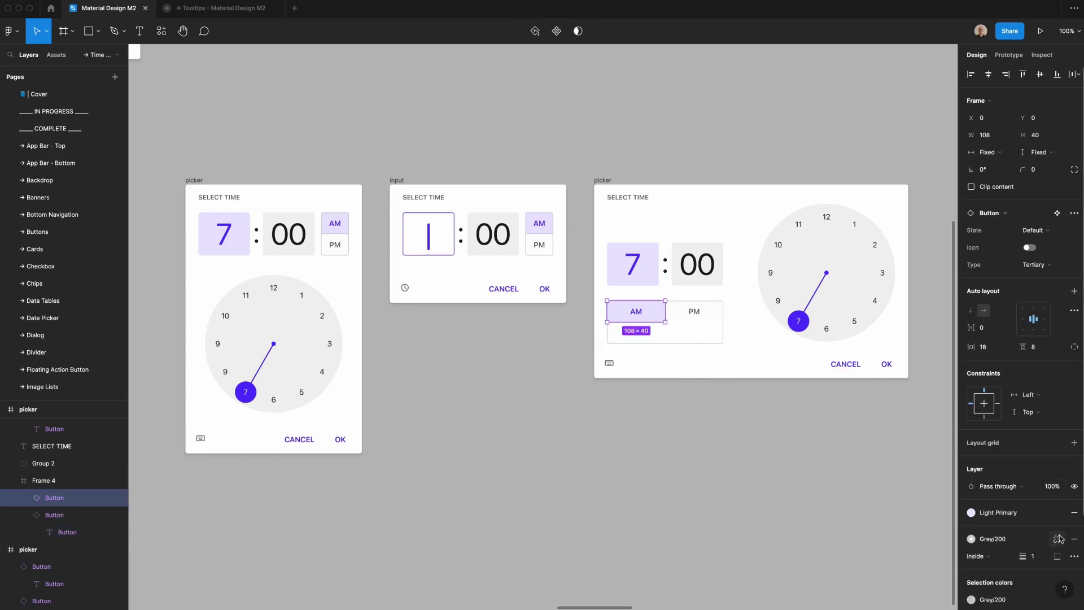
left_click(1058, 556)
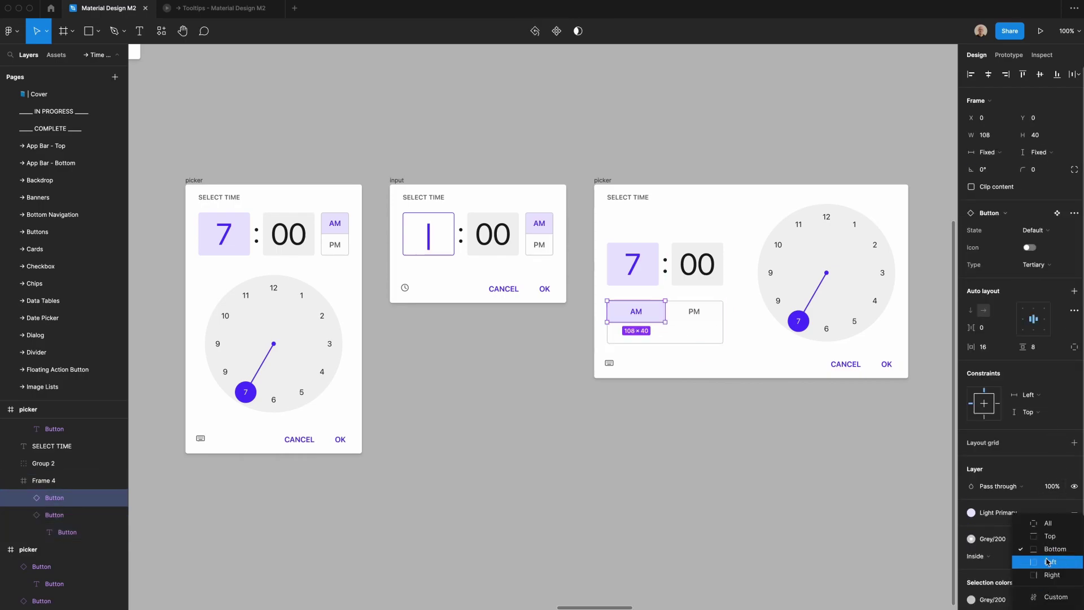
left_click(1050, 575)
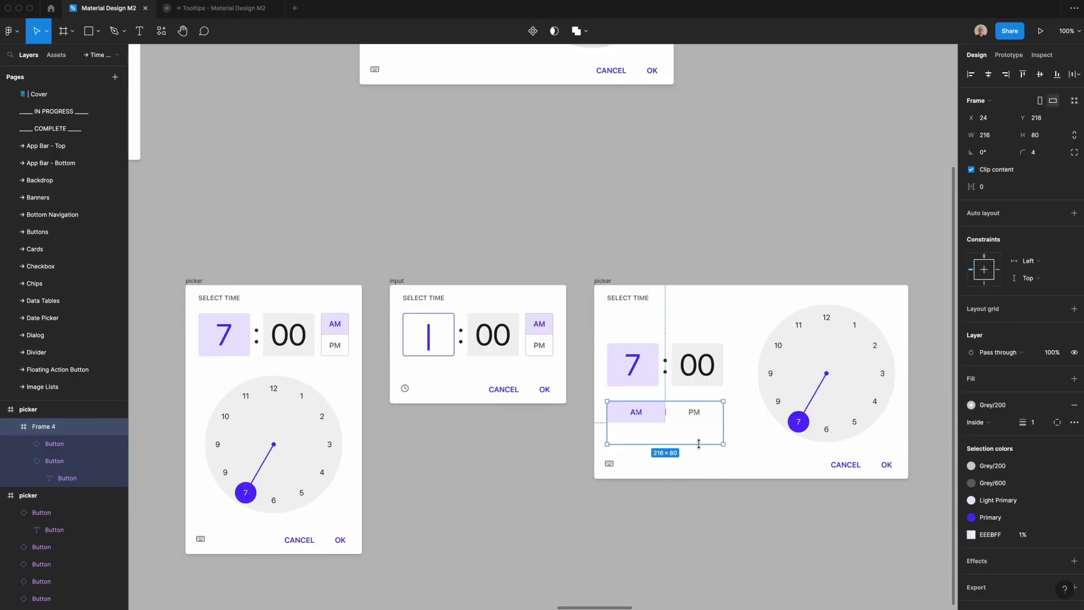
left_click_drag(699, 443, 698, 423)
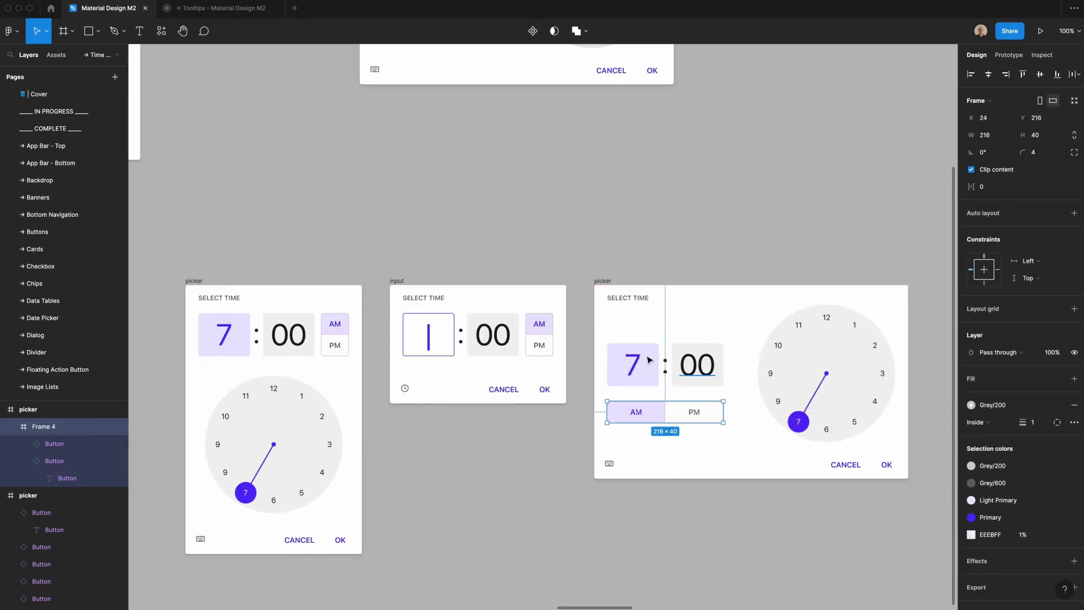
- Add a copy of the SELECT TIME label under the input frame's hour box, with font size 11 and a 96 × 20 text box
scroll(648, 360, "up", 3)
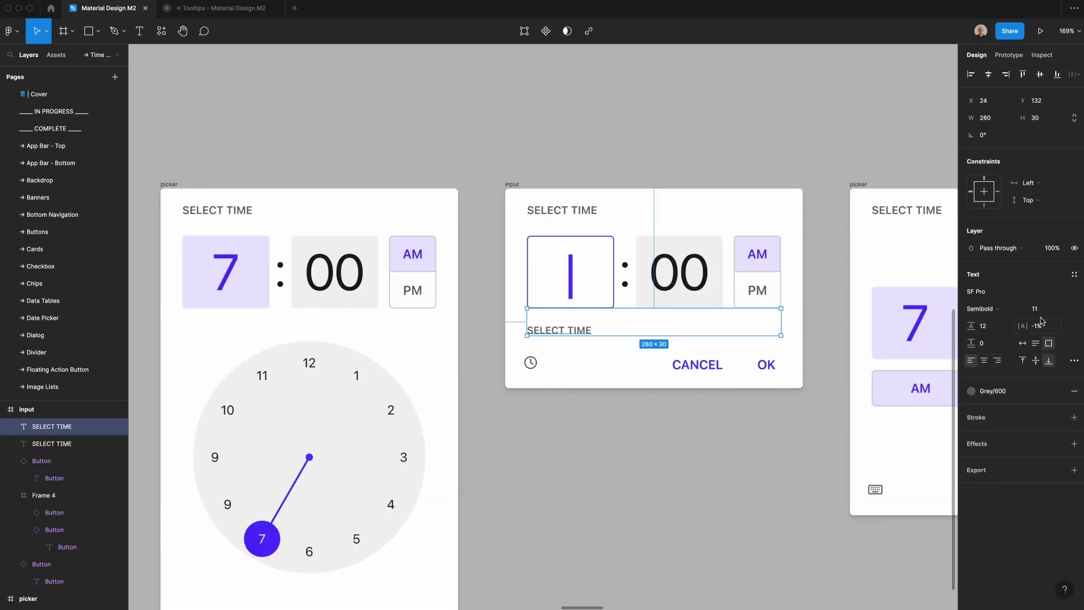
key("ctrl+z")
left_click(1041, 315)
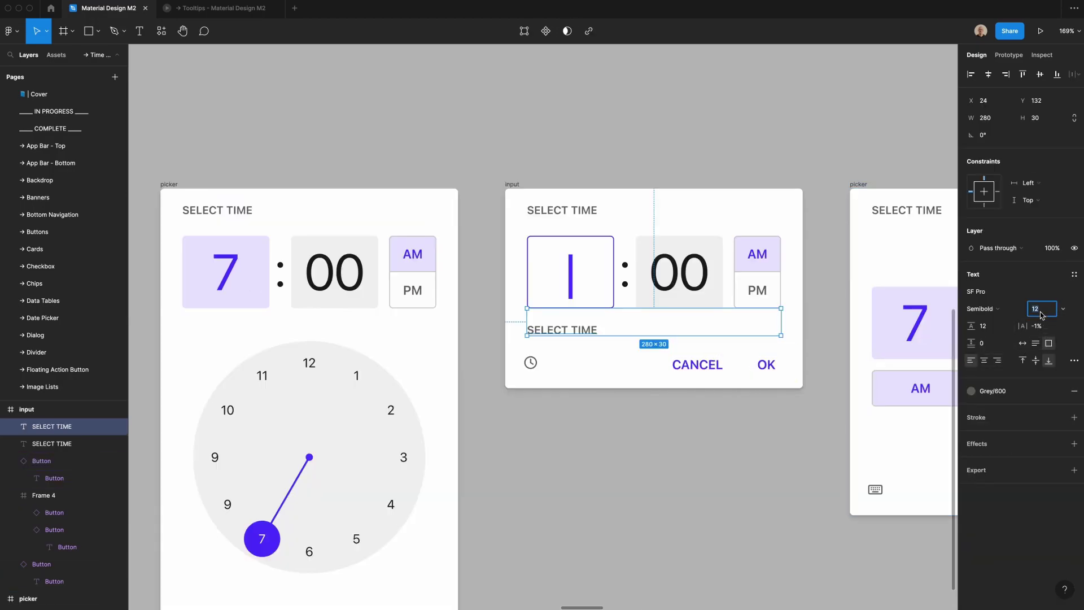
key("Down")
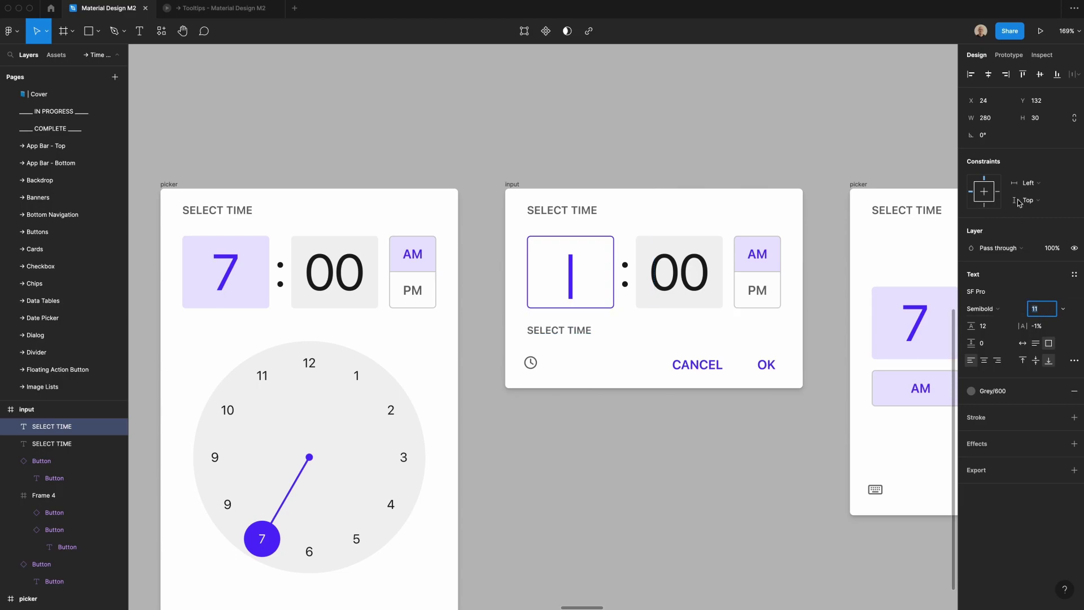
left_click(1035, 122)
key("shift+Down")
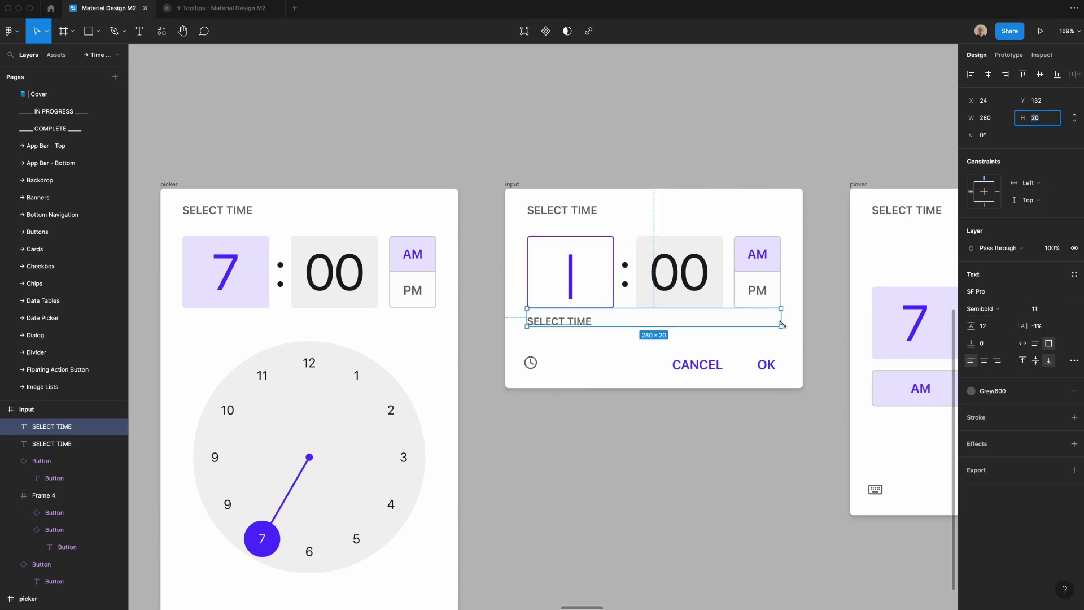
left_click_drag(783, 320, 700, 325)
- Copy the small label beneath the minute box and change the two labels' texts to "Hours" and "Minutes"
left_click(586, 317)
double_click(587, 321)
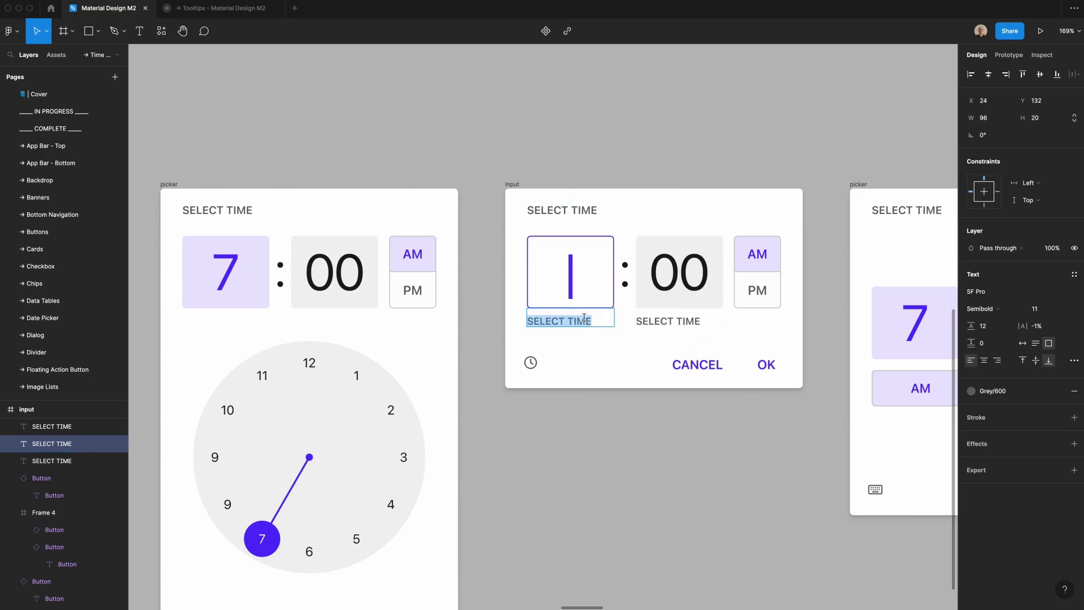
type("Hours")
left_click(671, 323)
double_click(671, 323)
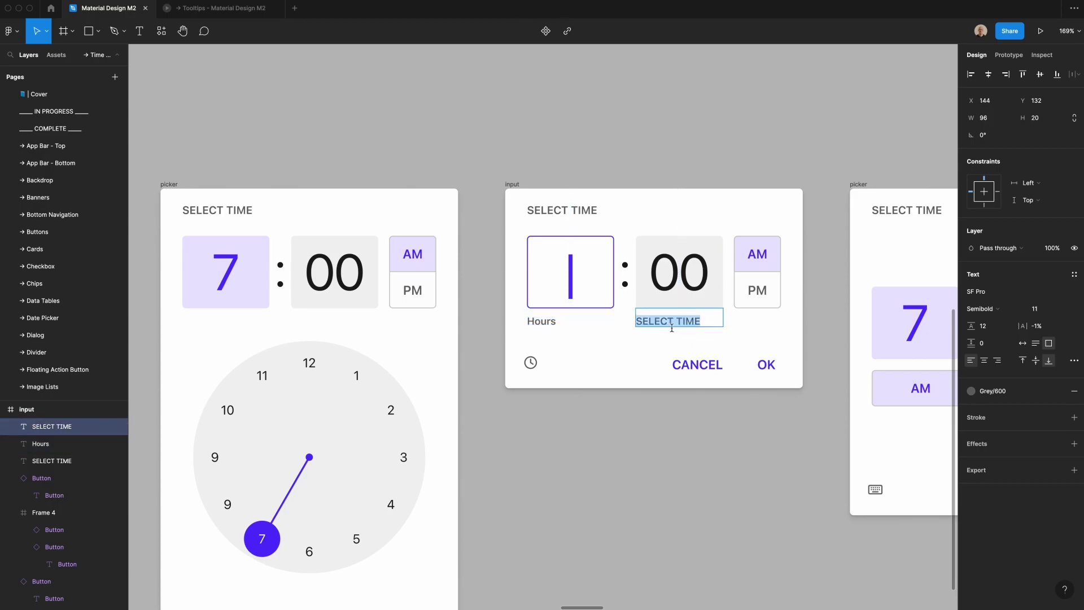
type("Minutes")
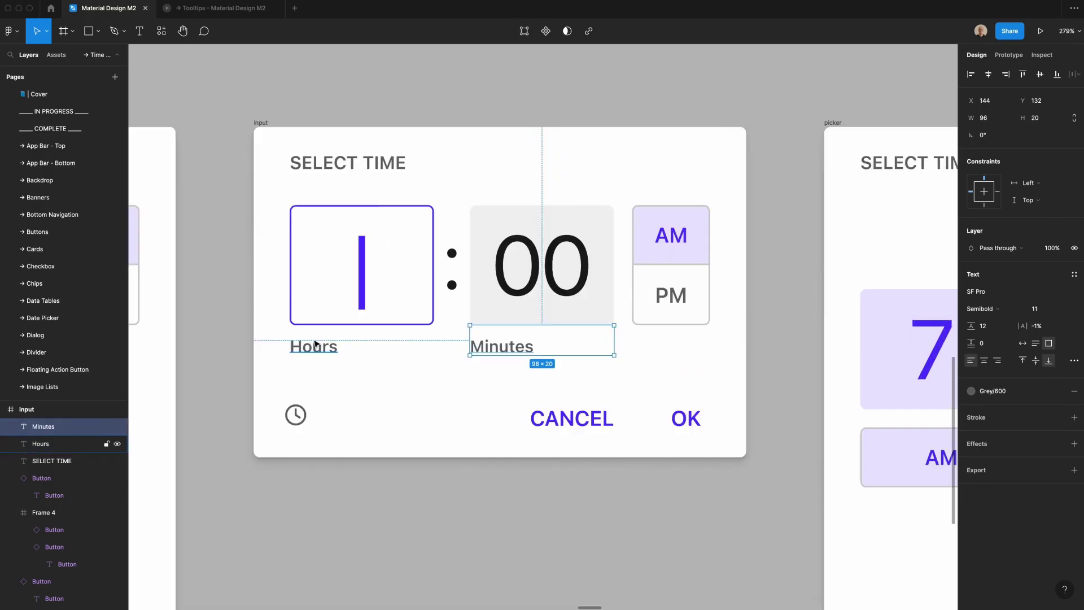
- Set the Hours and Minutes labels to Medium weight and adjust their letter spacing
left_click(317, 344, "shift")
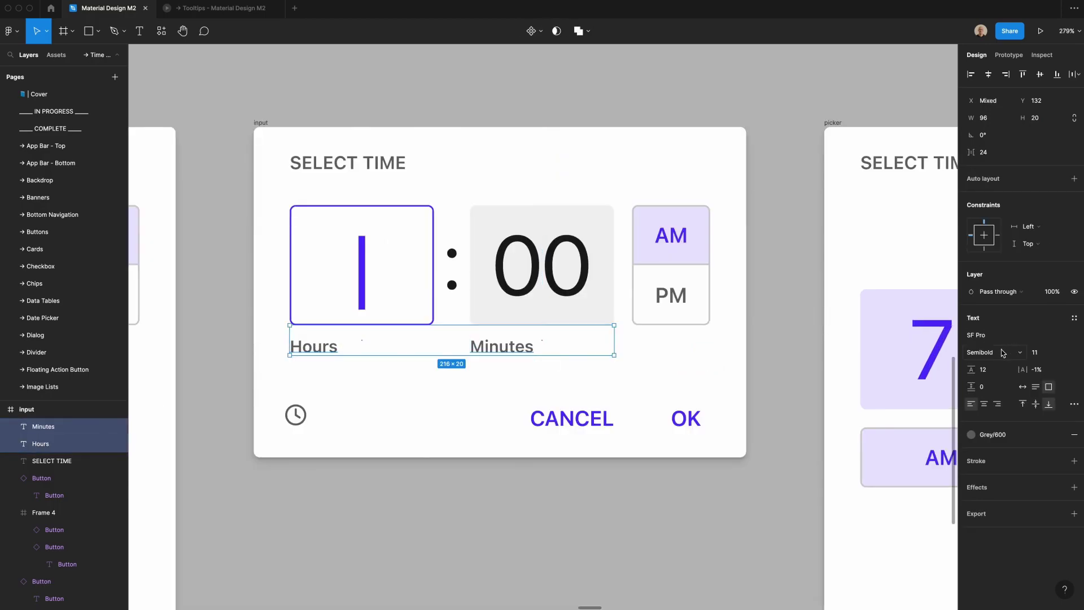
left_click(1003, 352)
left_click(1000, 339)
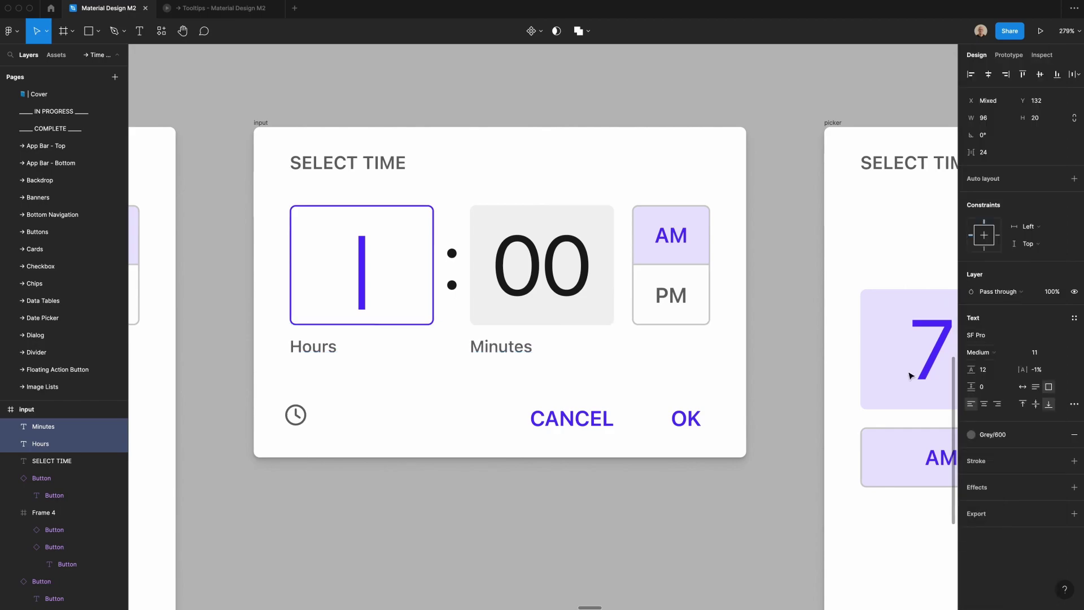
left_click(1057, 374)
key("Down")
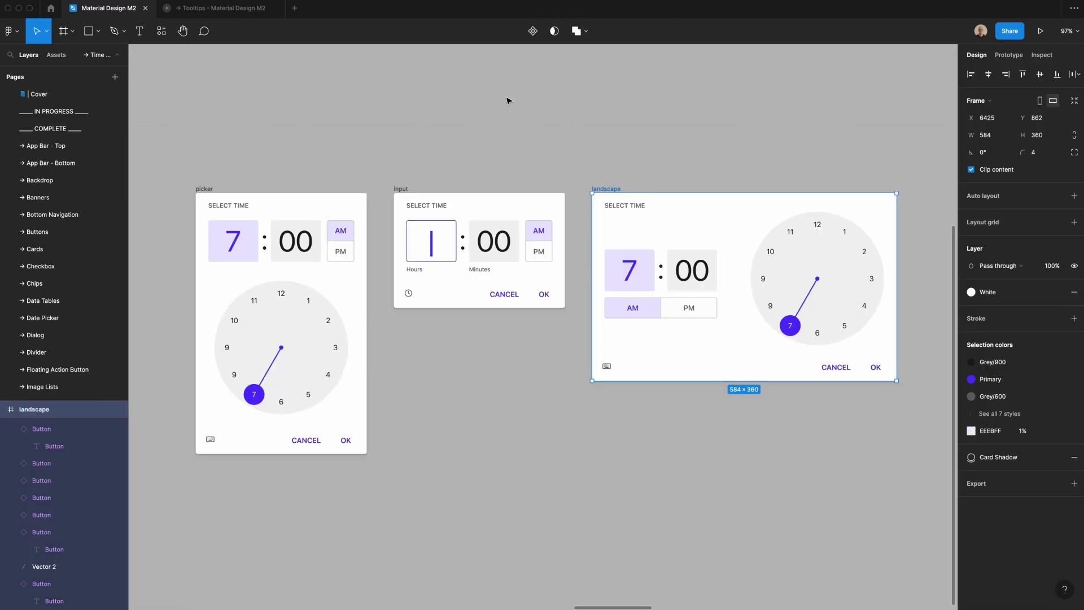
- Rename the landscape frame as "picker"
left_click(507, 98)
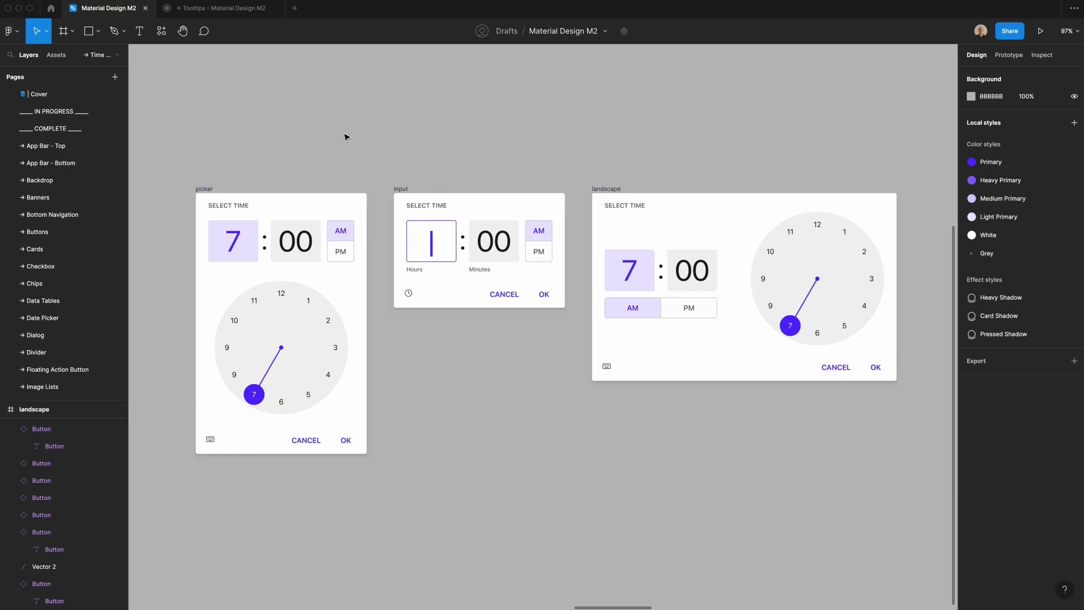
double_click(602, 187)
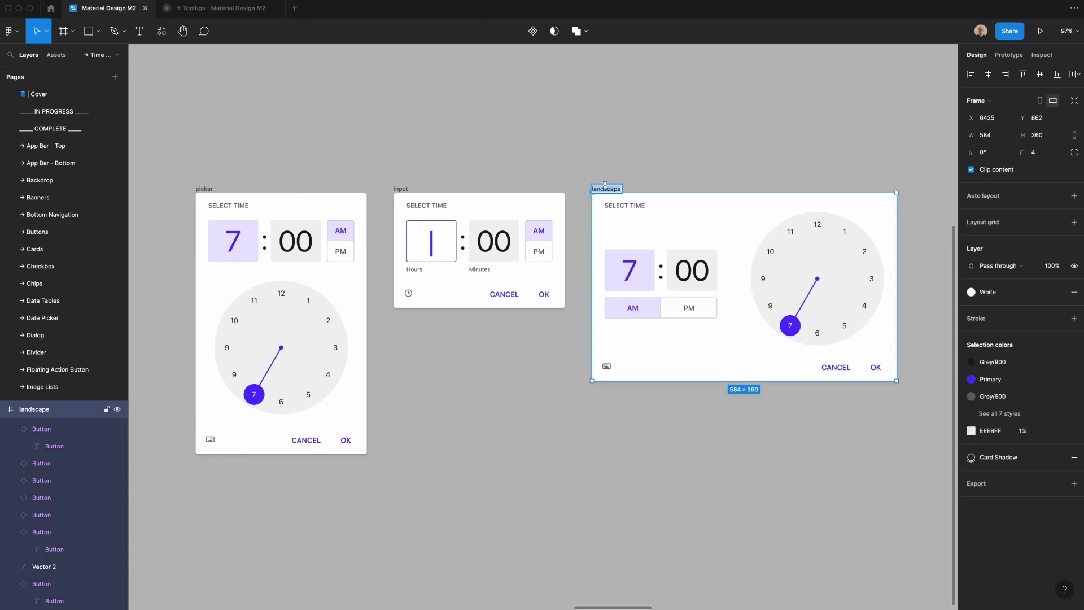
type("picker")
key("Return")
- Combine the three time picker frames into a component set of variants named "time picker"
left_click_drag(182, 167, 899, 571)
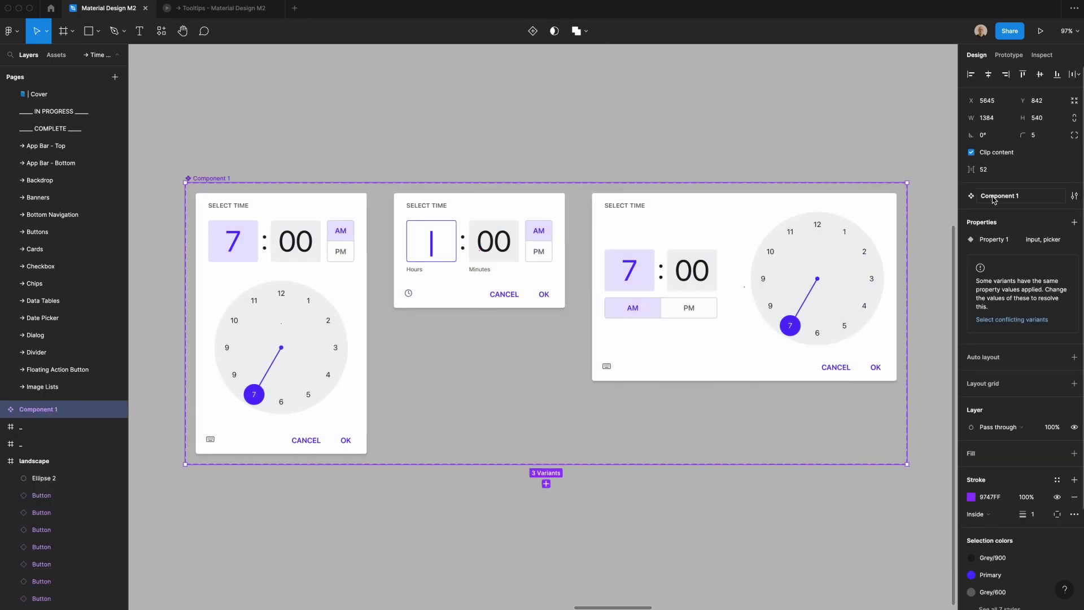
left_click(993, 197)
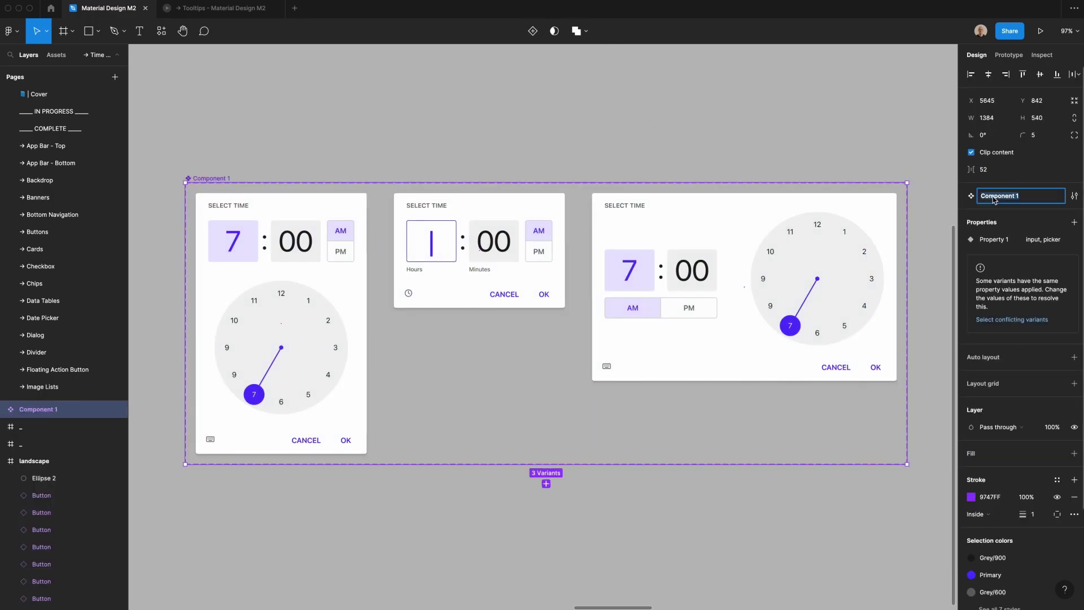
type("t")
type("time picker")
key("Return")
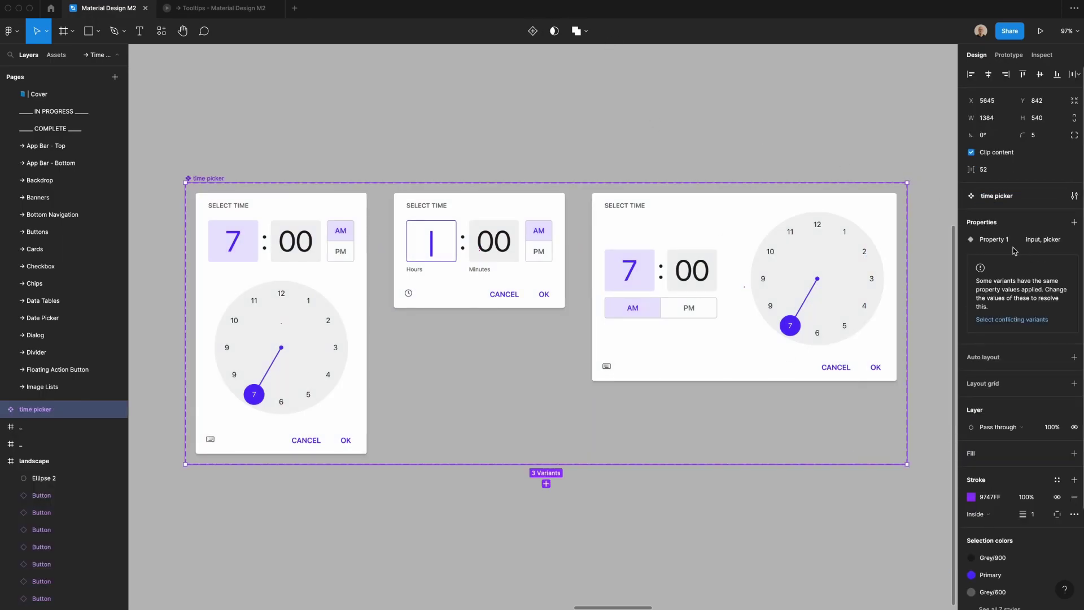
- Rename the component set's variant property as "type"
double_click(991, 239)
type("type")
key("Return")
- Check the type value of each time picker variant, opening the landscape variant's value
left_click(265, 257)
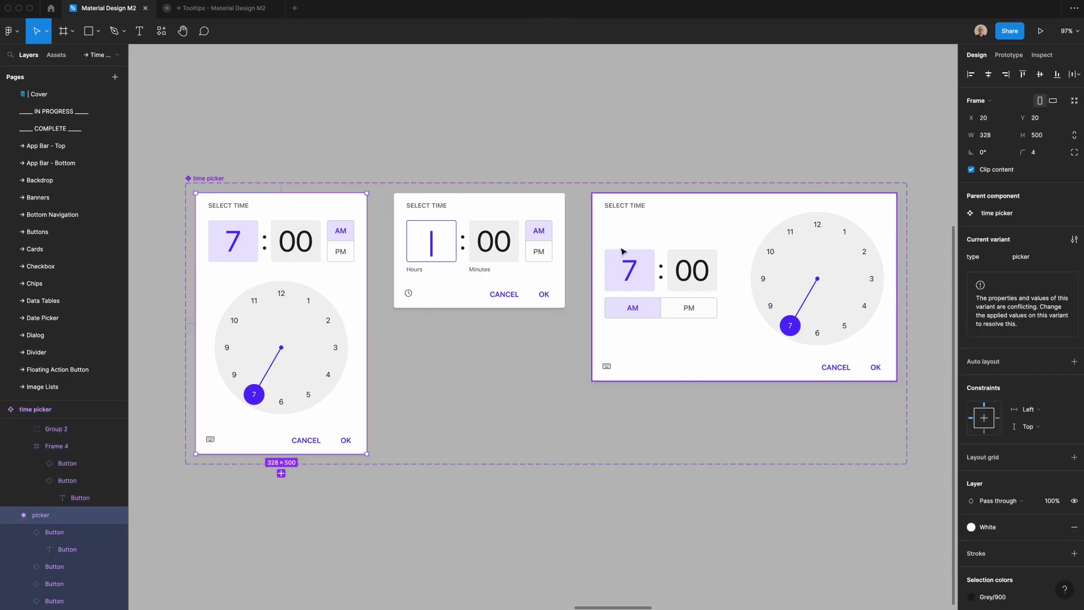
left_click(536, 263)
left_click(754, 253)
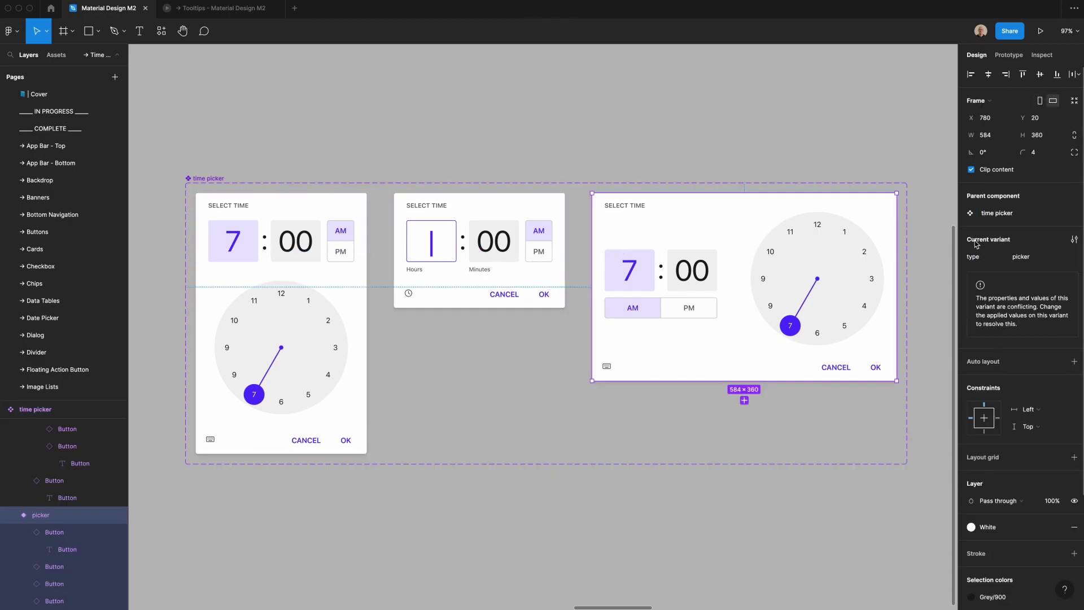
left_click(1018, 258)
left_click(635, 130)
scroll(635, 129, "up", 1)
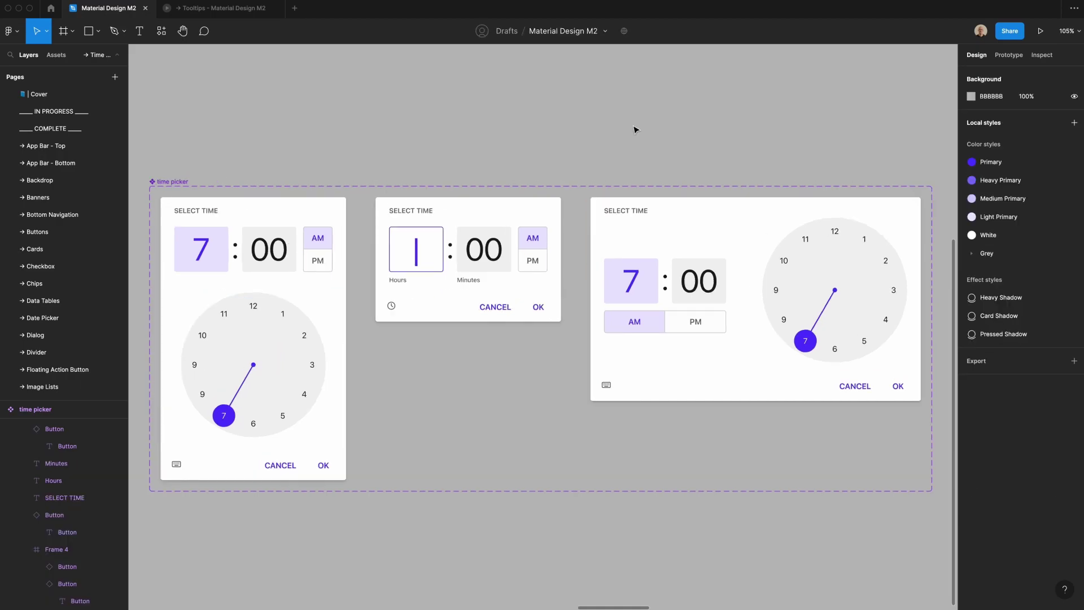